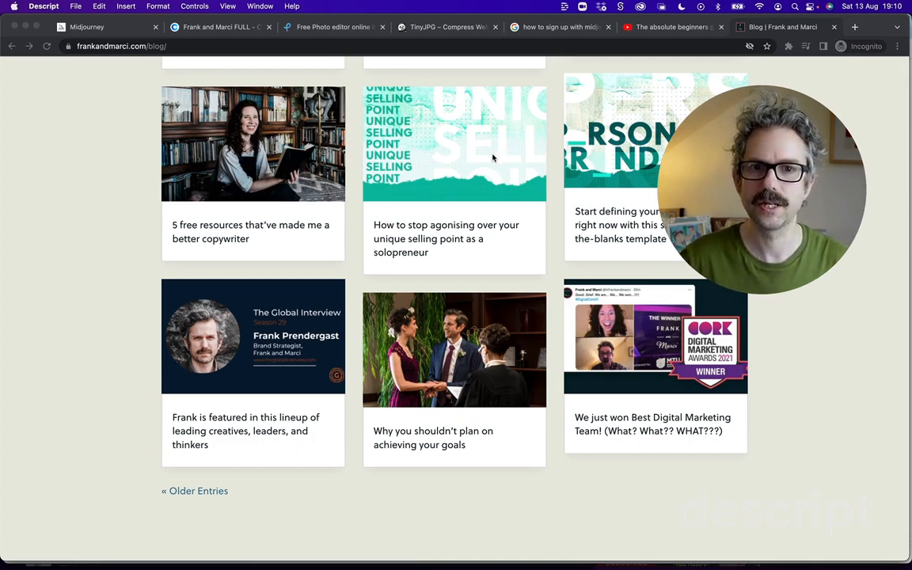
# Open the blog post about the unique selling point, examine its header graphic, and return to the blog overview
pyautogui.scroll(2, 445, 143)
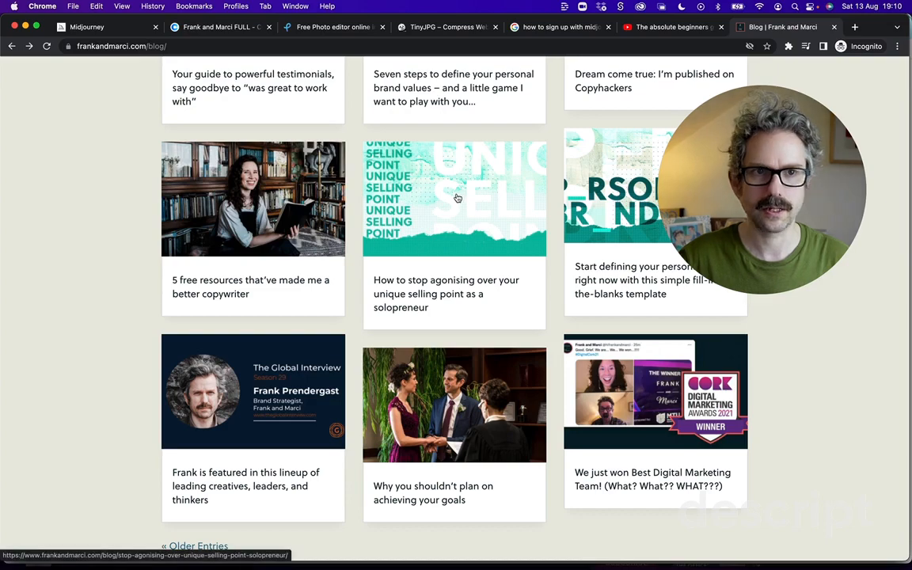
pyautogui.click(457, 198)
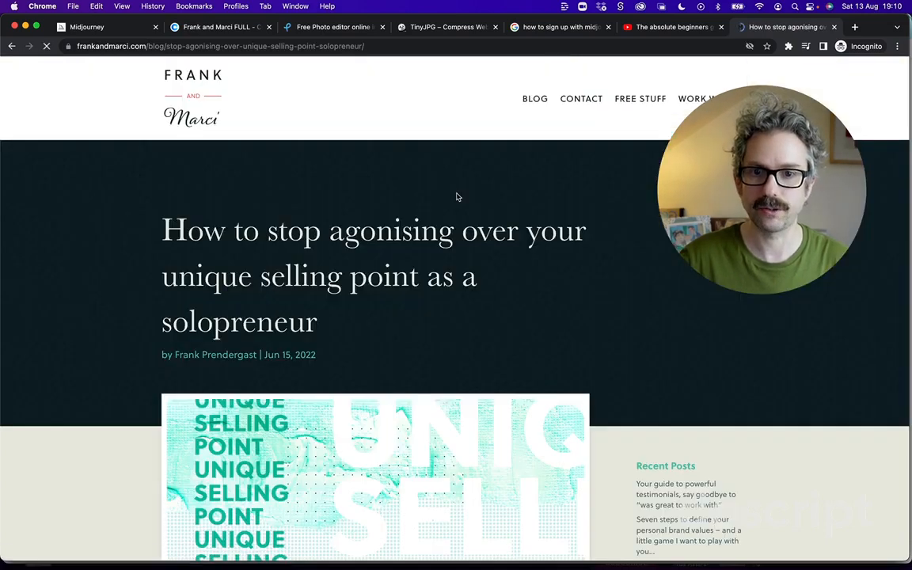
pyautogui.scroll(-5, 459, 194)
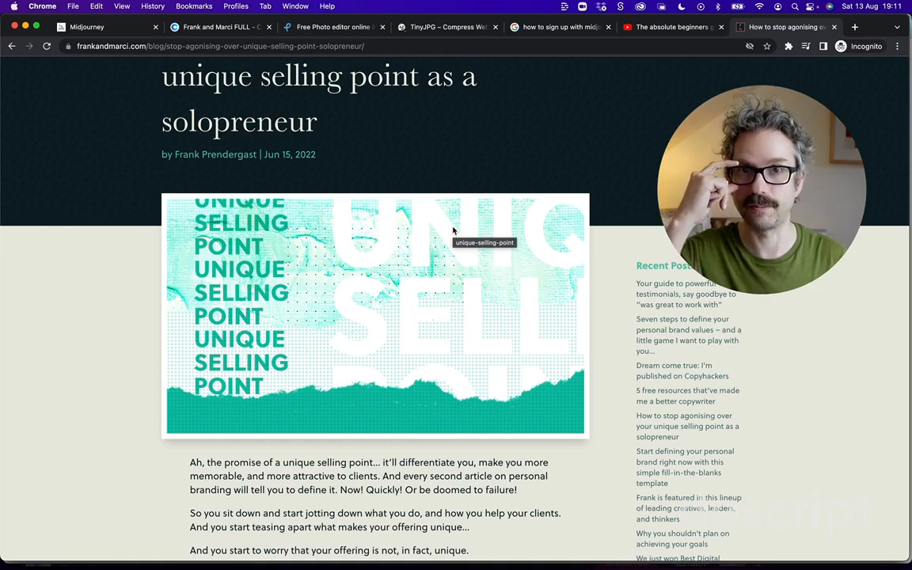
pyautogui.press('super+bracketleft')
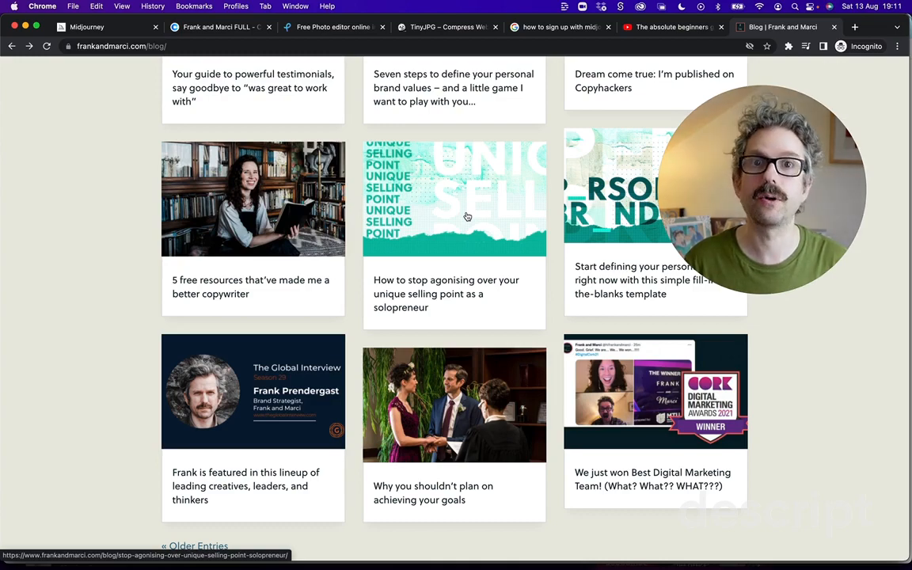
# Open the guide to powerful testimonials post, examine its header and section illustrations, and return to the blog overview
pyautogui.scroll(2, 467, 216)
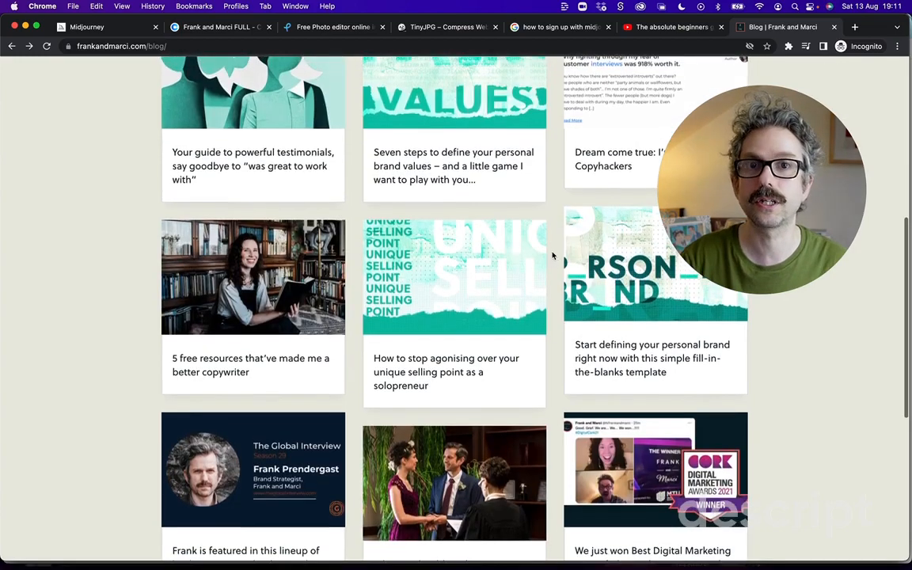
pyautogui.scroll(2, 550, 255)
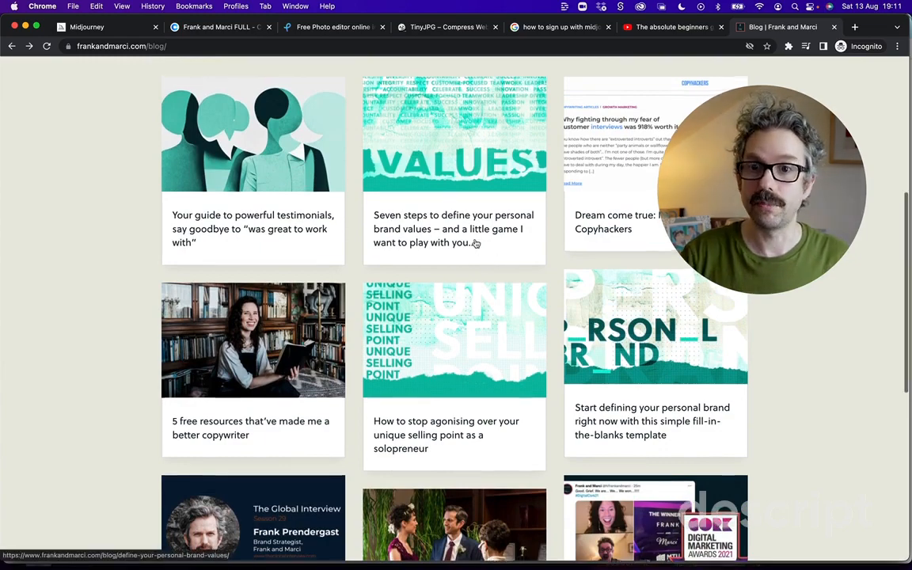
pyautogui.scroll(1, 477, 241)
pyautogui.scroll(1, 477, 239)
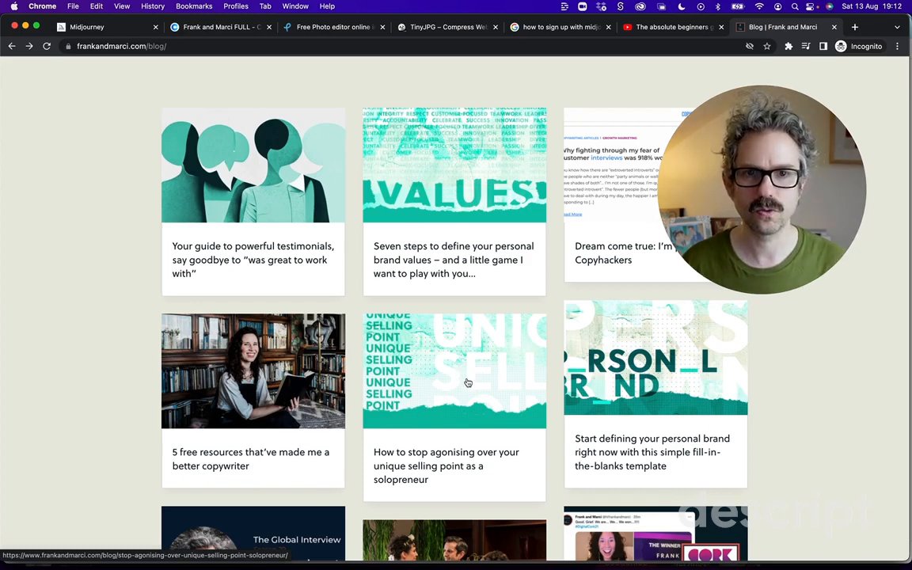
pyautogui.click(299, 210)
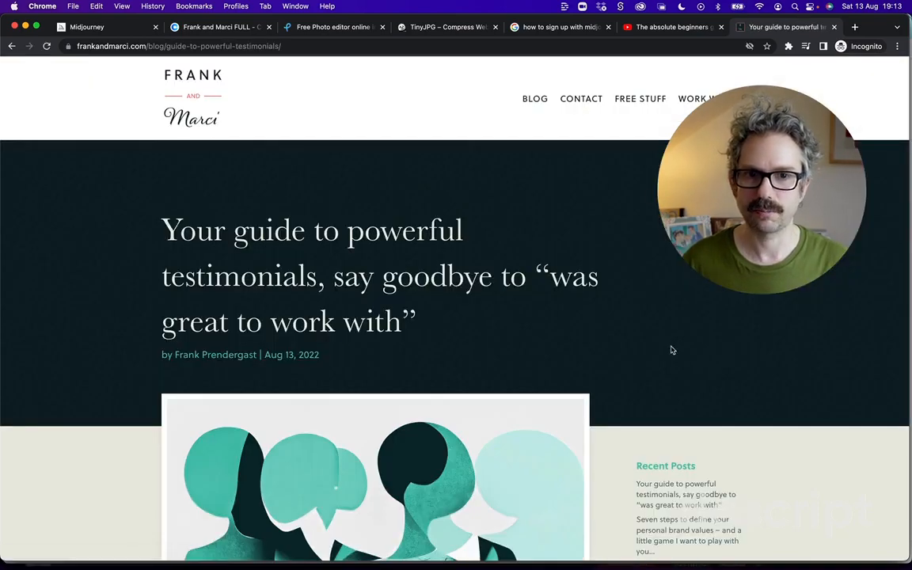
pyautogui.scroll(-2, 258, 297)
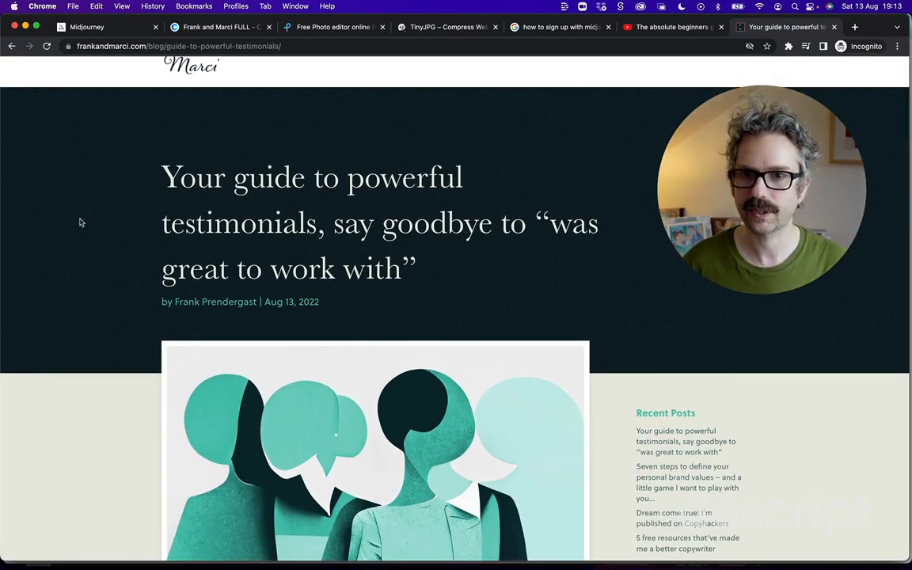
pyautogui.scroll(-3, 82, 220)
pyautogui.scroll(-3, 81, 220)
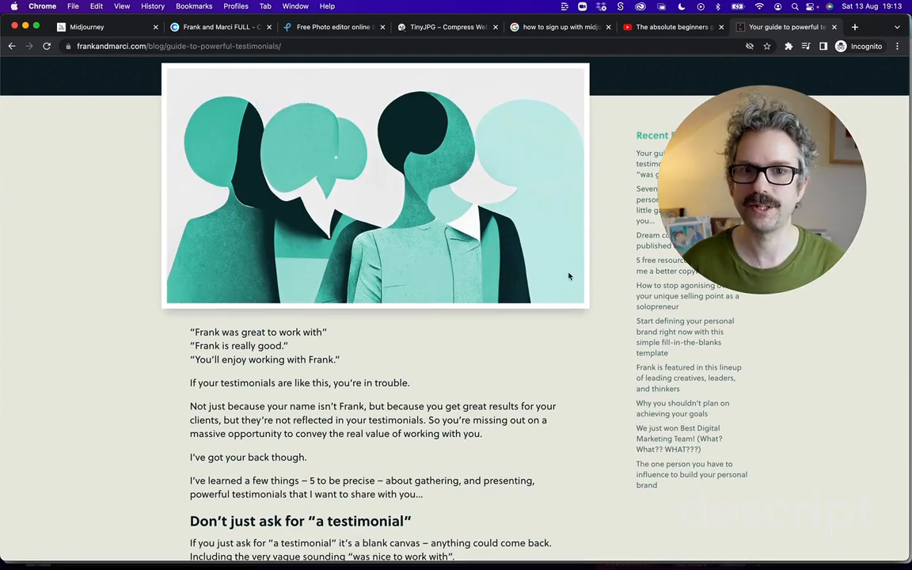
pyautogui.scroll(-5, 72, 264)
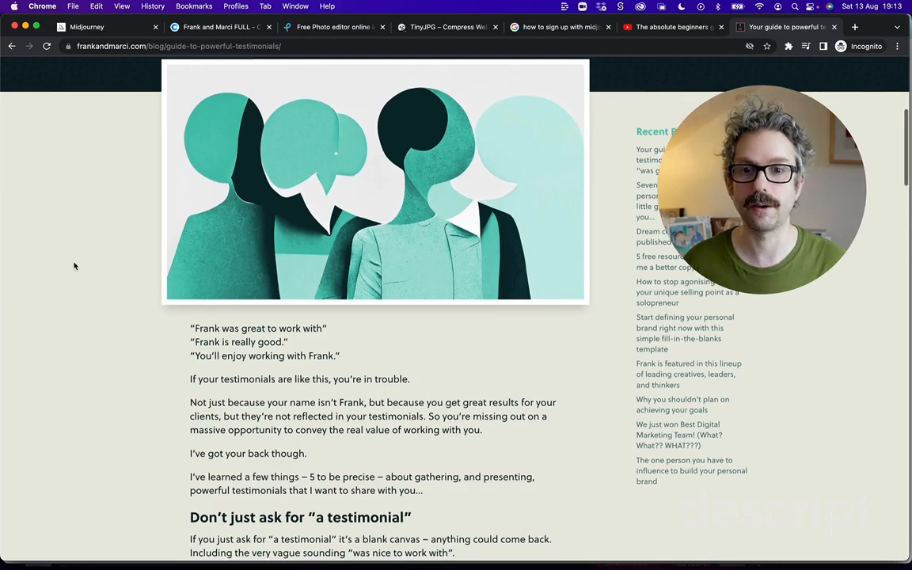
pyautogui.scroll(-4, 72, 257)
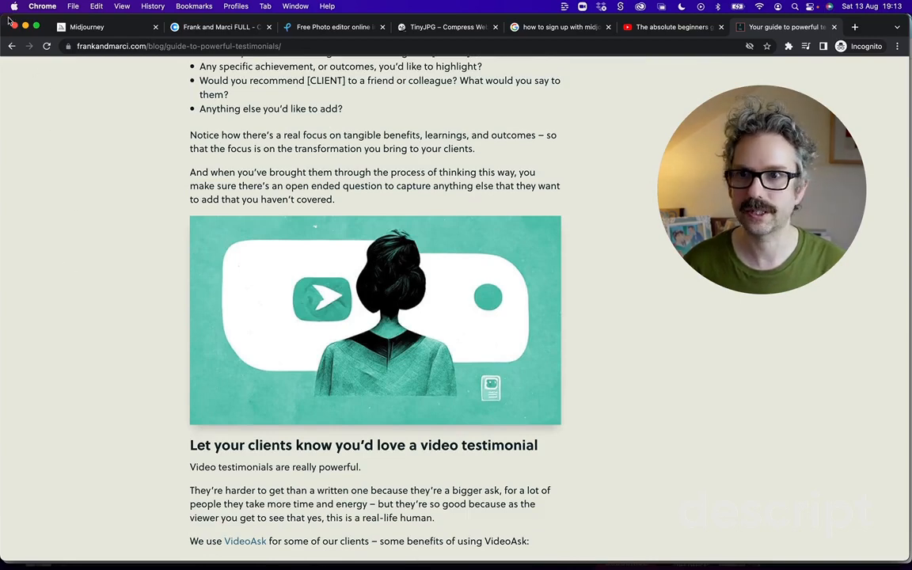
pyautogui.click(12, 47)
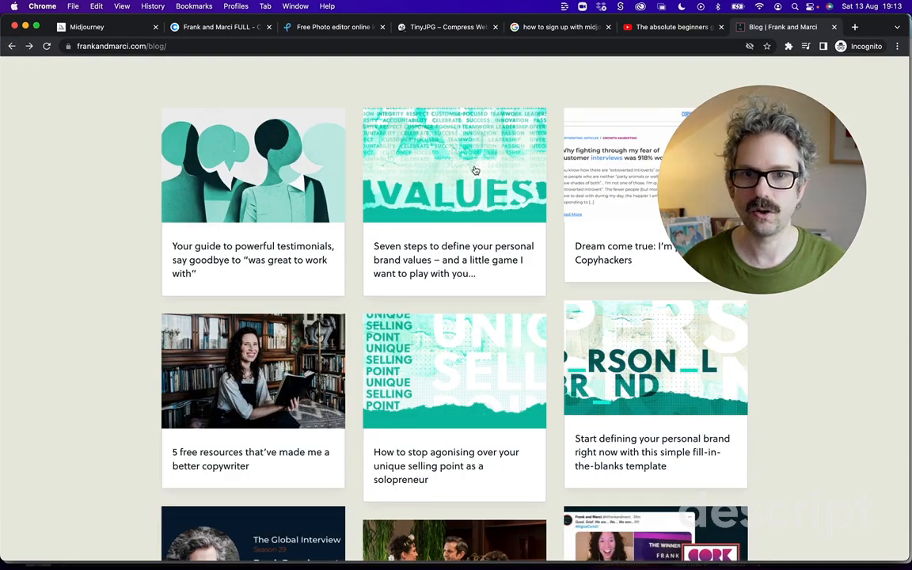
# Open the post on seven steps to define personal brand values, check the article for images, and return to the blog overview
pyautogui.click(473, 171)
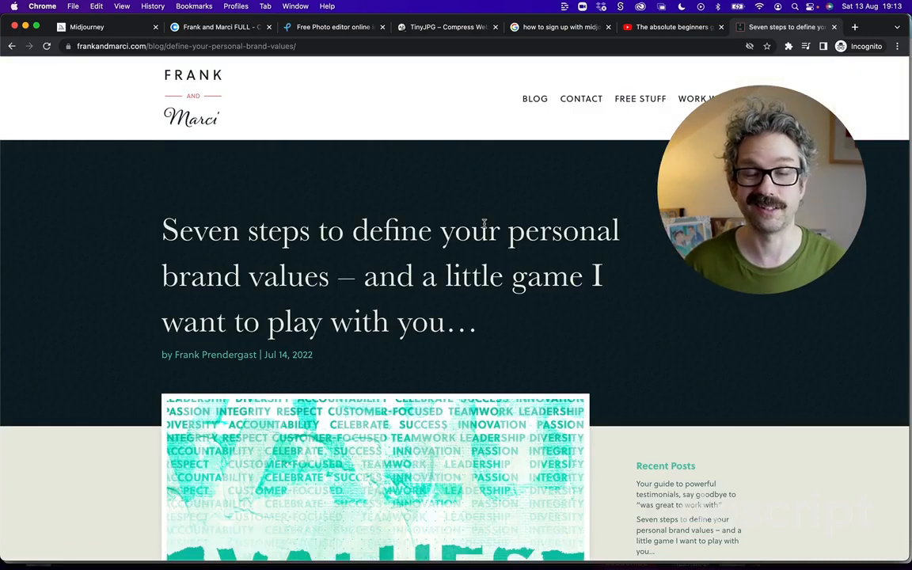
pyautogui.scroll(-5, 436, 204)
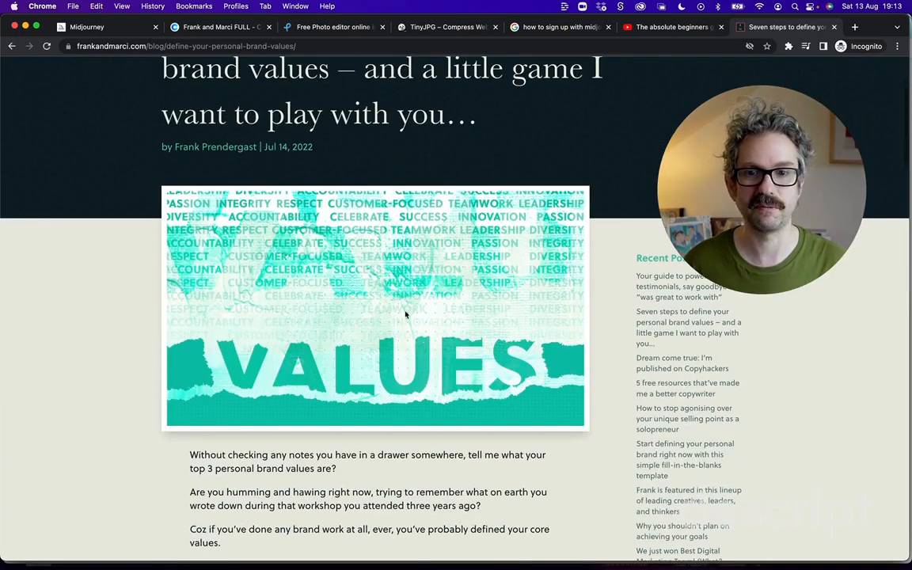
pyautogui.scroll(-6, 92, 264)
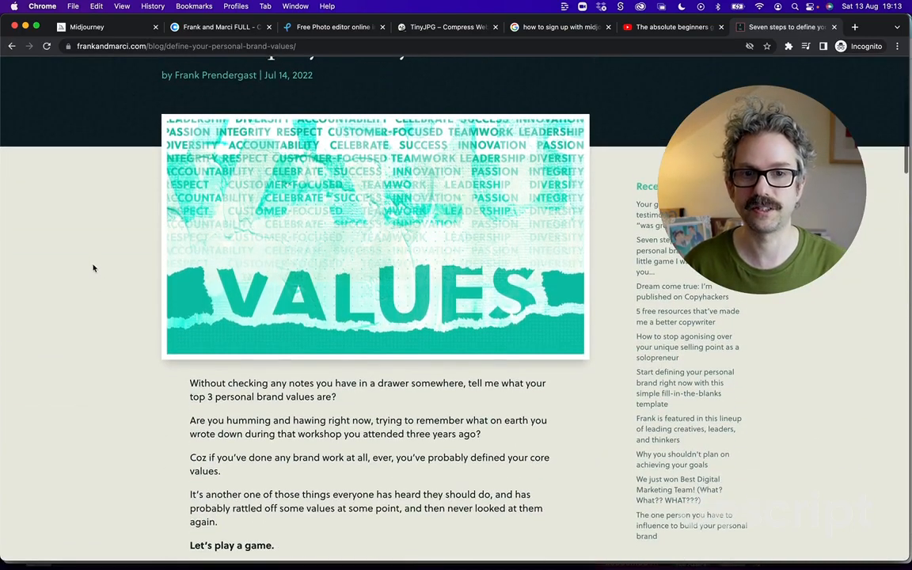
pyautogui.scroll(-17, 92, 264)
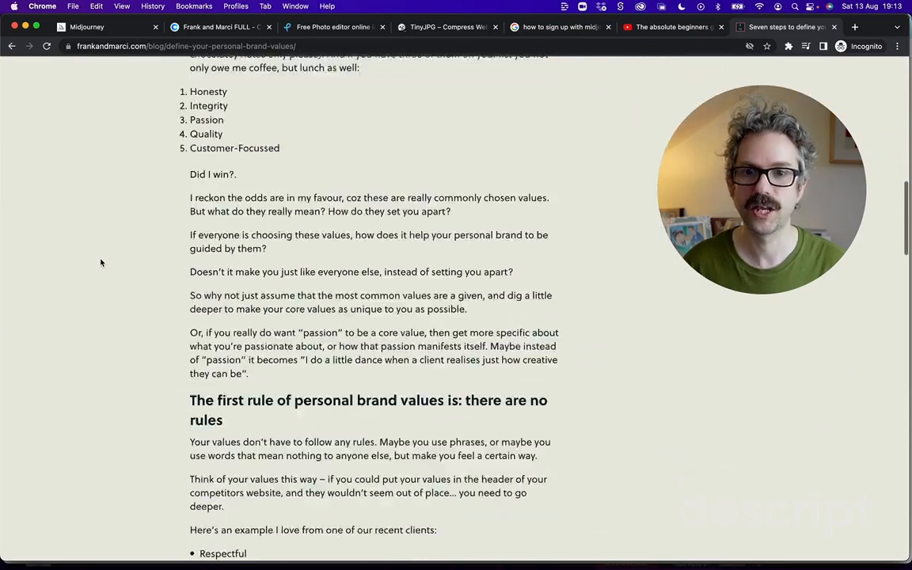
pyautogui.scroll(-20, 99, 259)
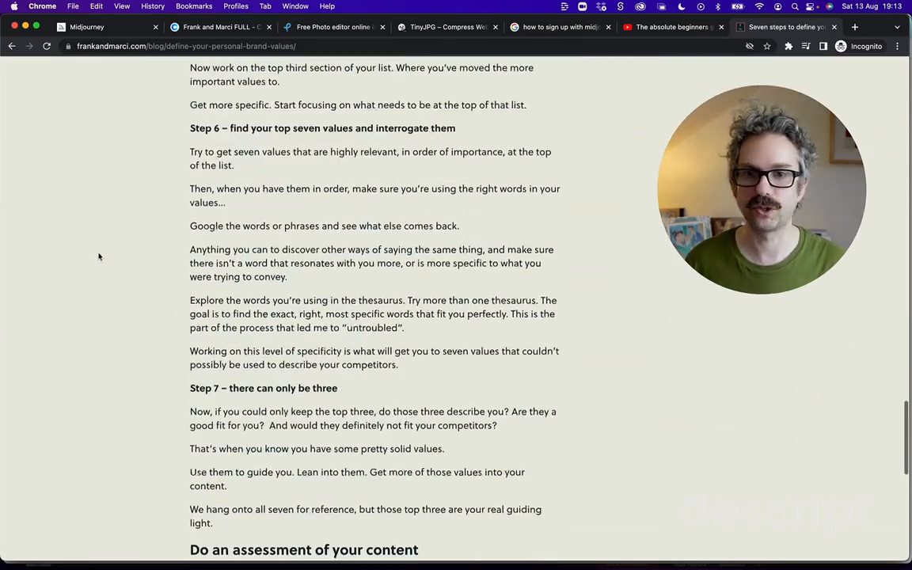
pyautogui.scroll(20, 98, 258)
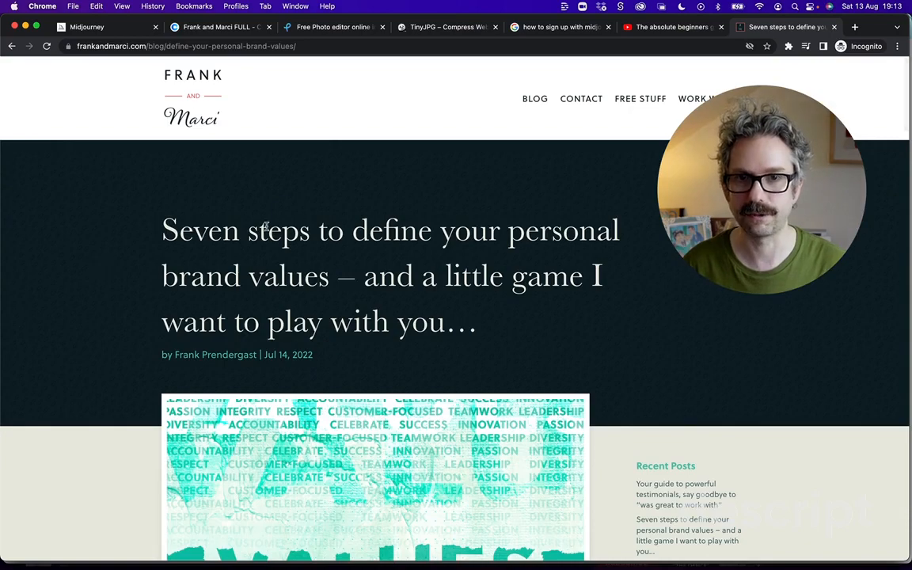
pyautogui.click(12, 46)
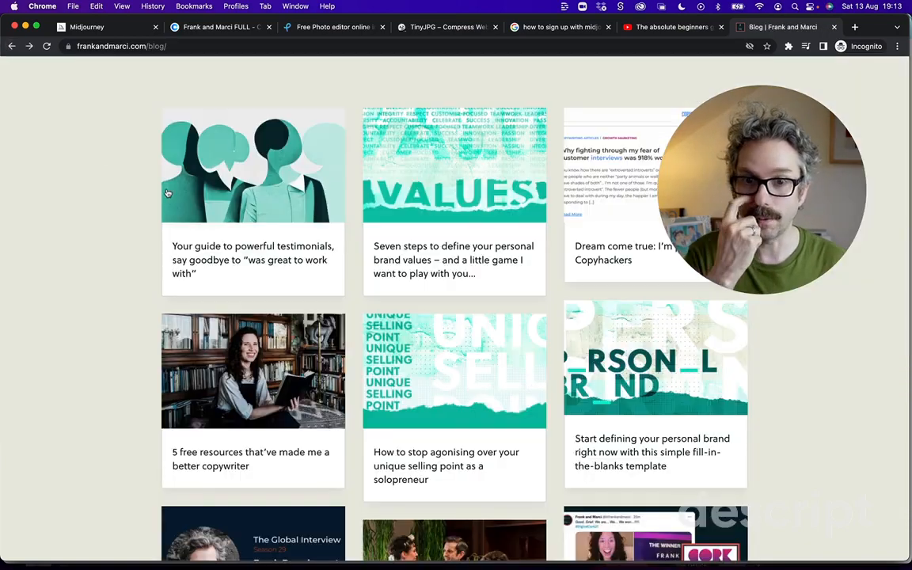
# Reopen the guide to powerful testimonials post, examine the illustrations through the whole article, and return to its beginning
pyautogui.click(227, 174)
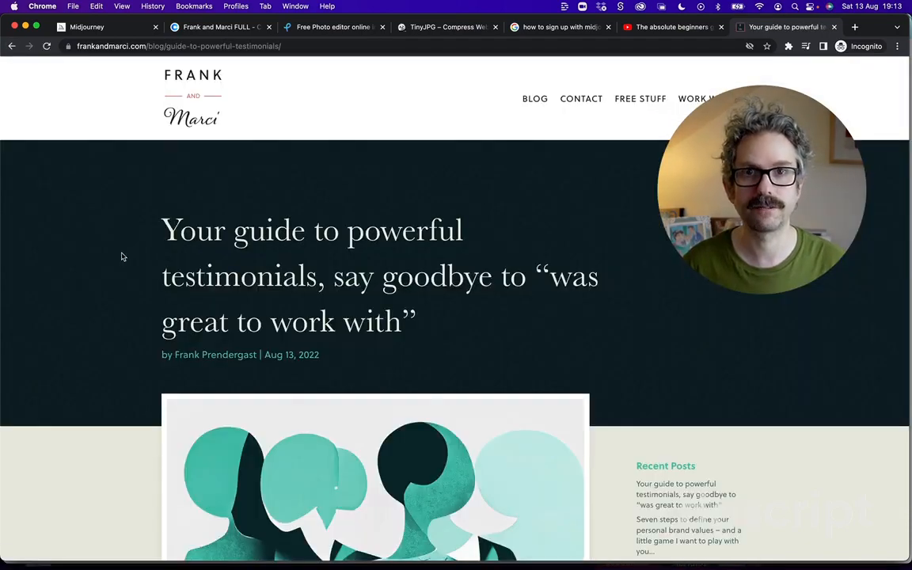
pyautogui.scroll(-8, 112, 230)
pyautogui.scroll(-12, 113, 227)
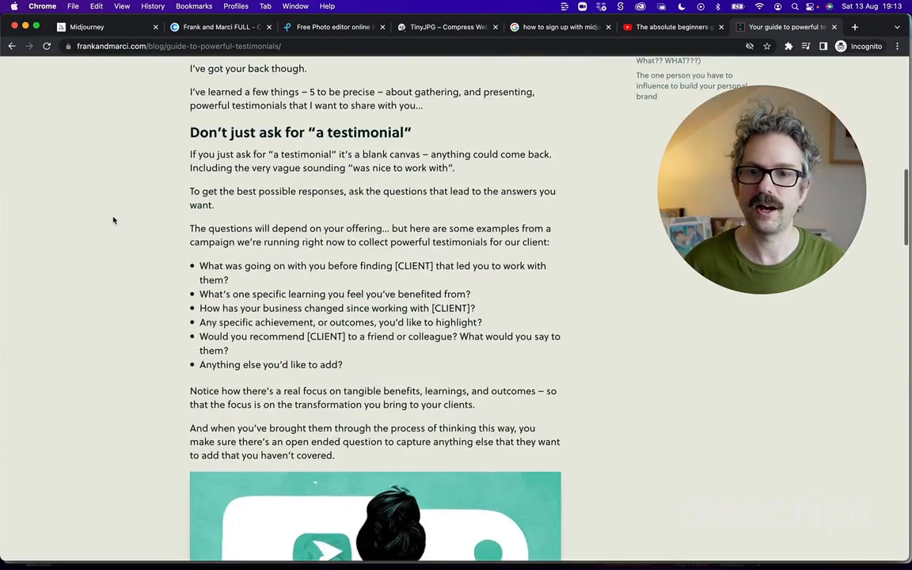
pyautogui.scroll(-15, 119, 229)
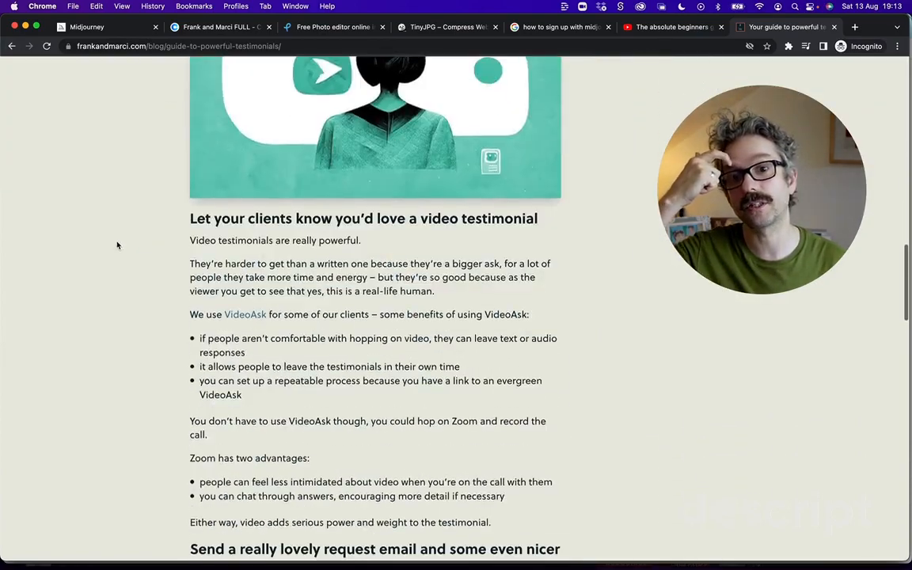
pyautogui.scroll(-8, 125, 231)
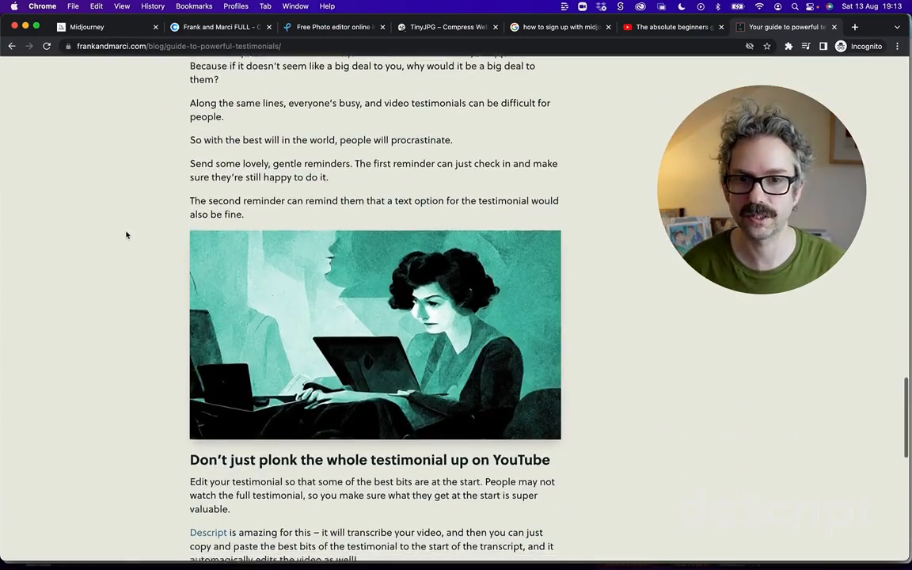
pyautogui.scroll(-3, 125, 229)
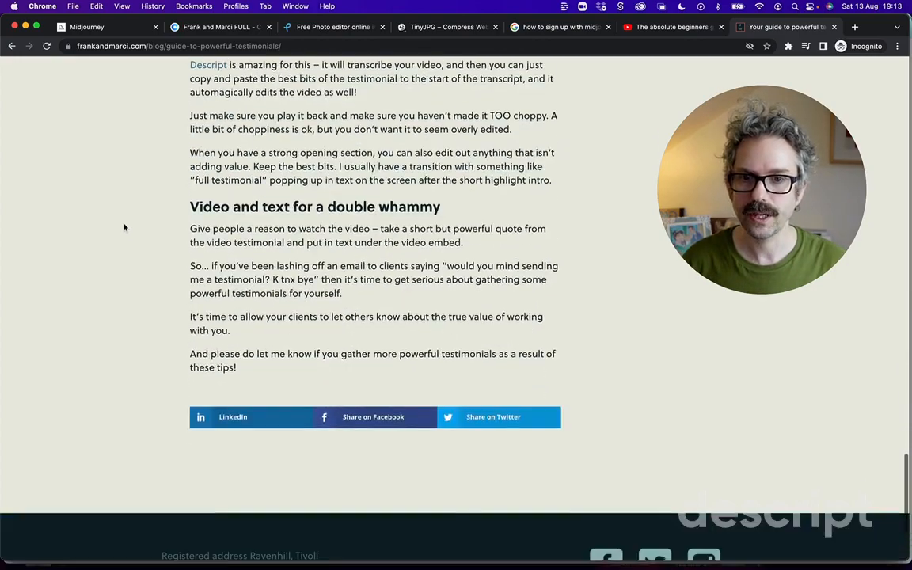
pyautogui.scroll(20, 126, 229)
pyautogui.scroll(10, 127, 241)
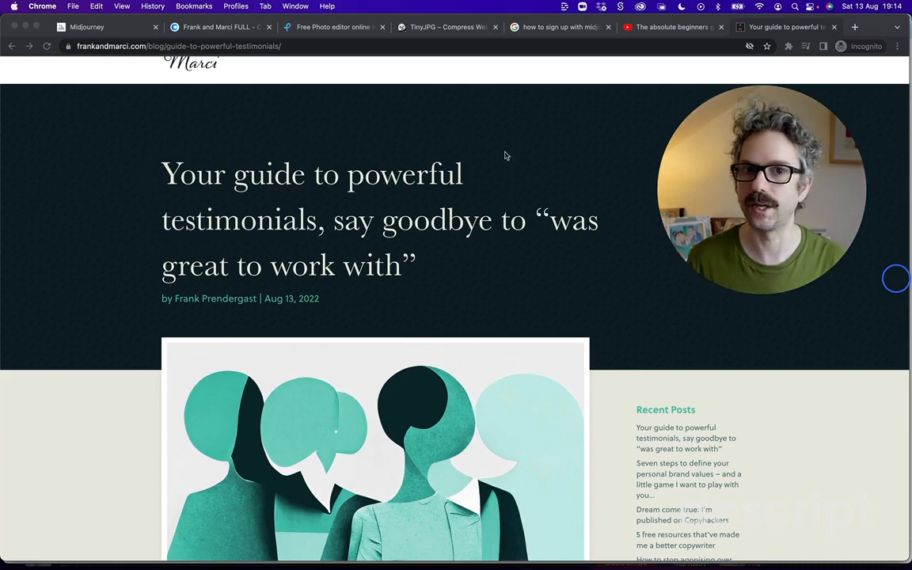
# View the open YouTube beginners guide to MidJourney AI and the Midjourney home page
pyautogui.click(662, 29)
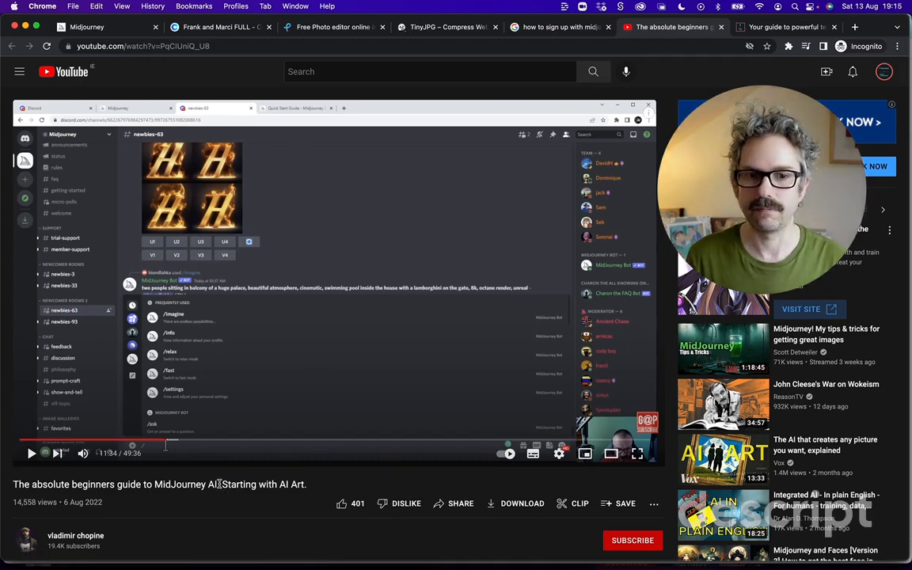
pyautogui.click(88, 29)
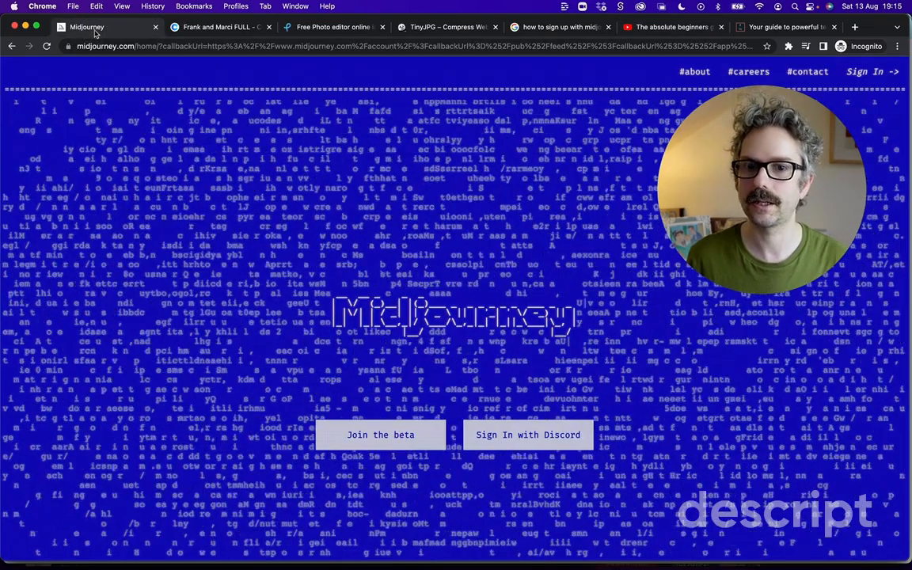
# Switch to Discord and dismiss the new audio device dialog to view the Midjourney Bot conversation
pyautogui.press('super+Tab')
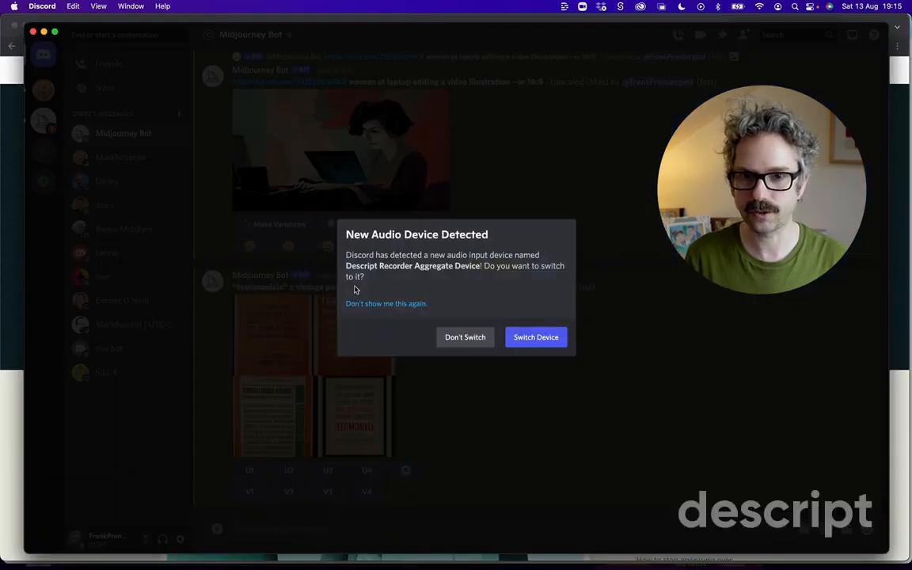
pyautogui.press('Escape')
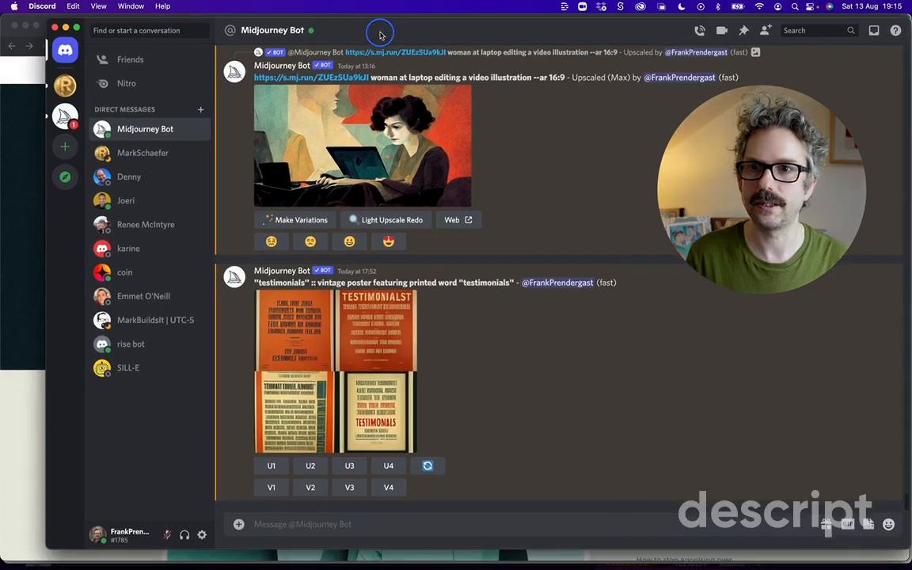
# Switch back to Chrome and revisit the YouTube beginners guide, followed by the Midjourney home page
pyautogui.press('super+Tab')
pyautogui.hotkey('ctrl', 'shift', 'Tab')
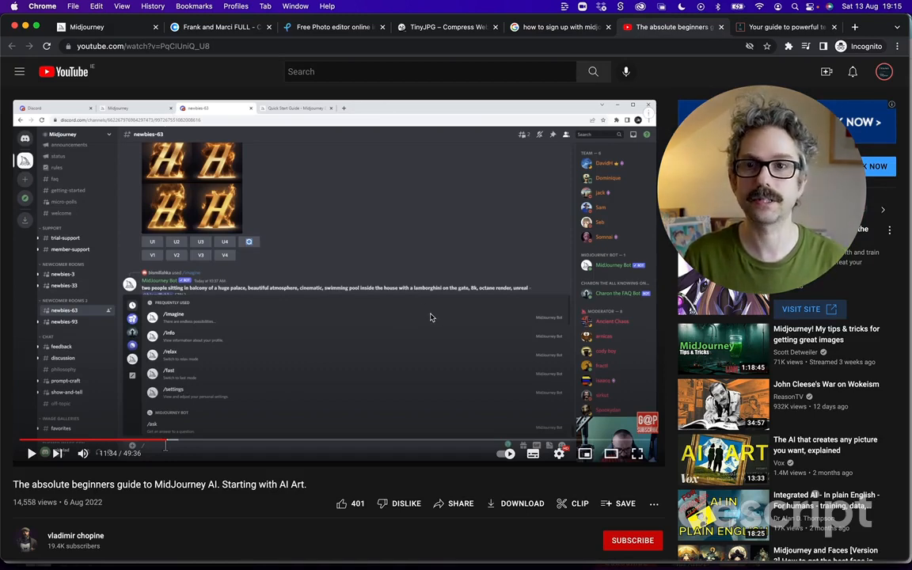
pyautogui.press('super+1')
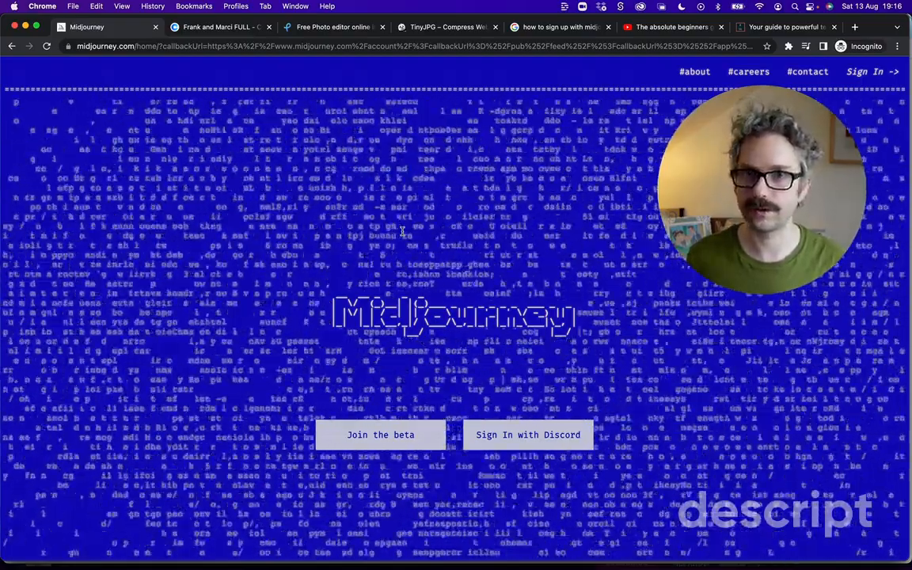
# Return to the open testimonials article and review its content from the header down to the section on request emails
pyautogui.click(784, 26)
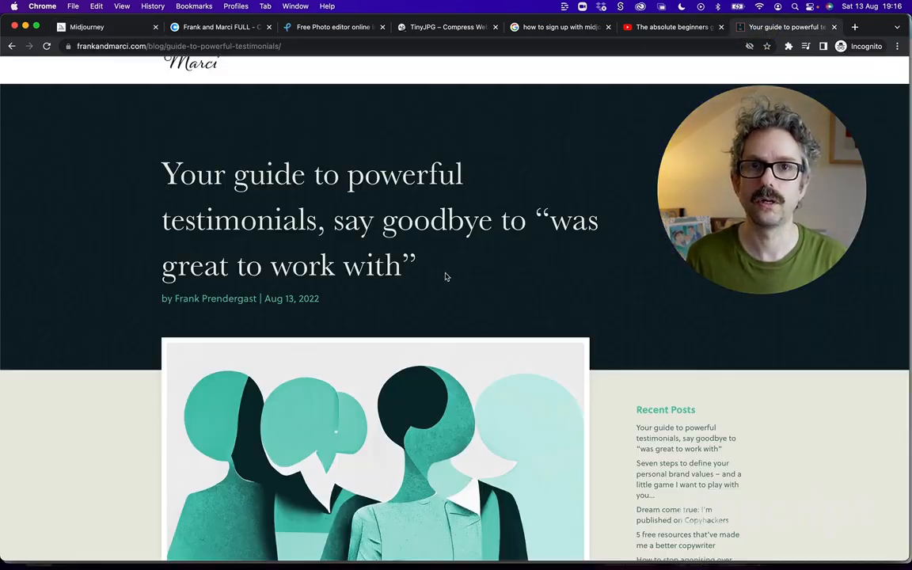
pyautogui.scroll(-3, 425, 321)
pyautogui.scroll(-12, 428, 317)
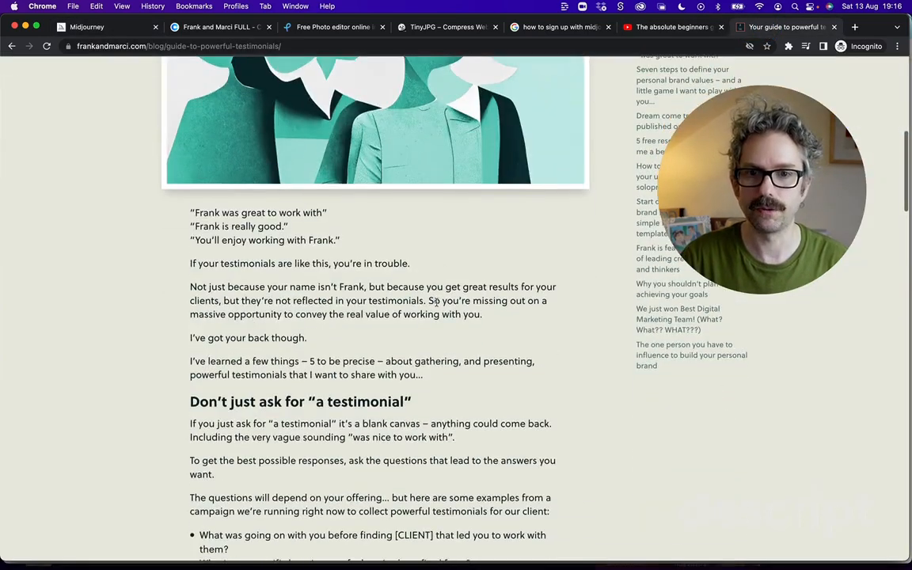
pyautogui.scroll(-10, 437, 303)
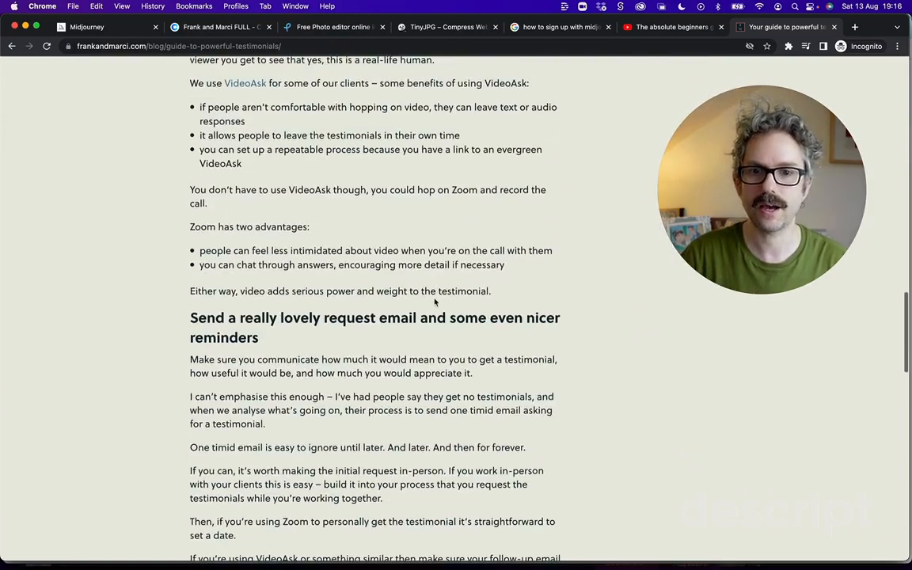
# Review the testimonials article's remaining sections and illustrations down to the share links, and return to its header
pyautogui.scroll(1, 432, 299)
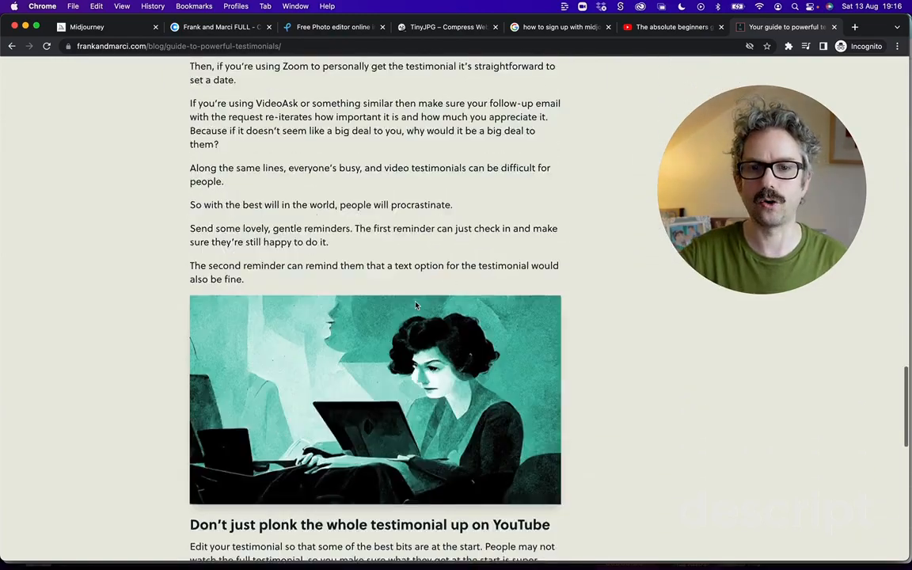
pyautogui.scroll(-10, 414, 302)
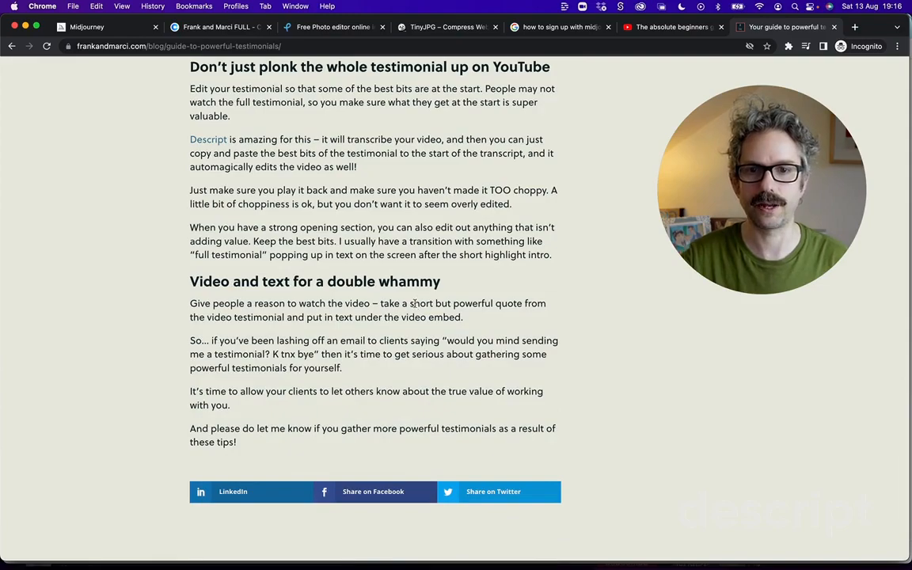
pyautogui.scroll(4, 349, 287)
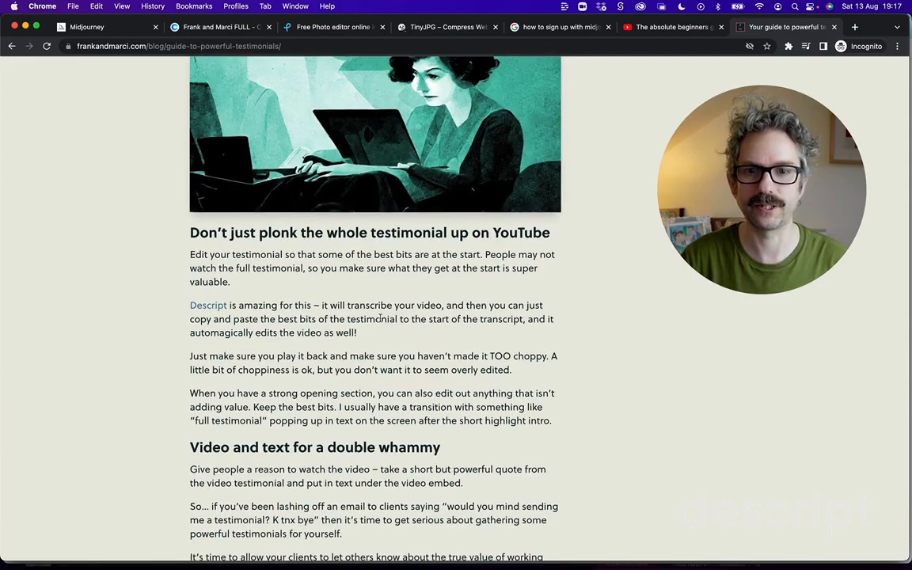
pyautogui.scroll(15, 349, 286)
pyautogui.scroll(20, 384, 322)
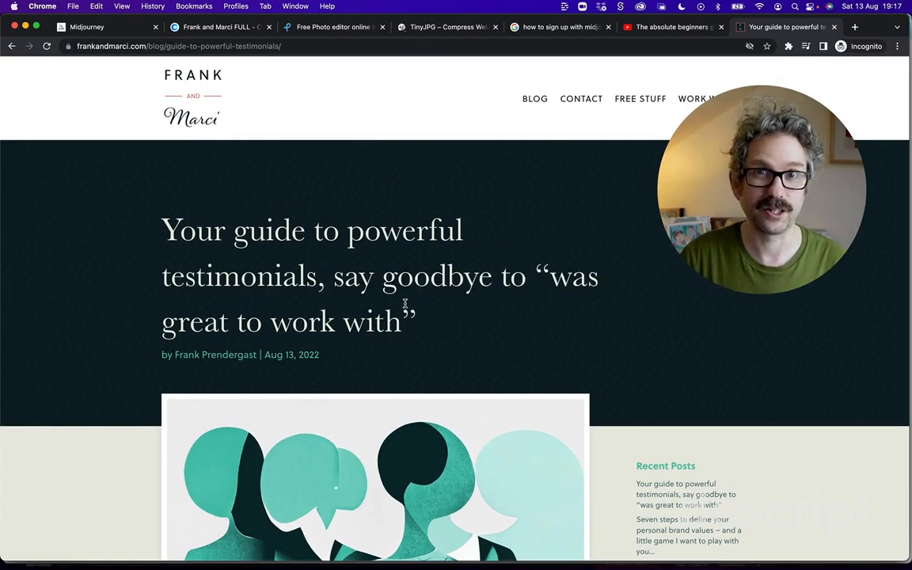
# Find the article's section on sending a lovely request email and highlight the word "email" in its heading
pyautogui.scroll(-2, 405, 302)
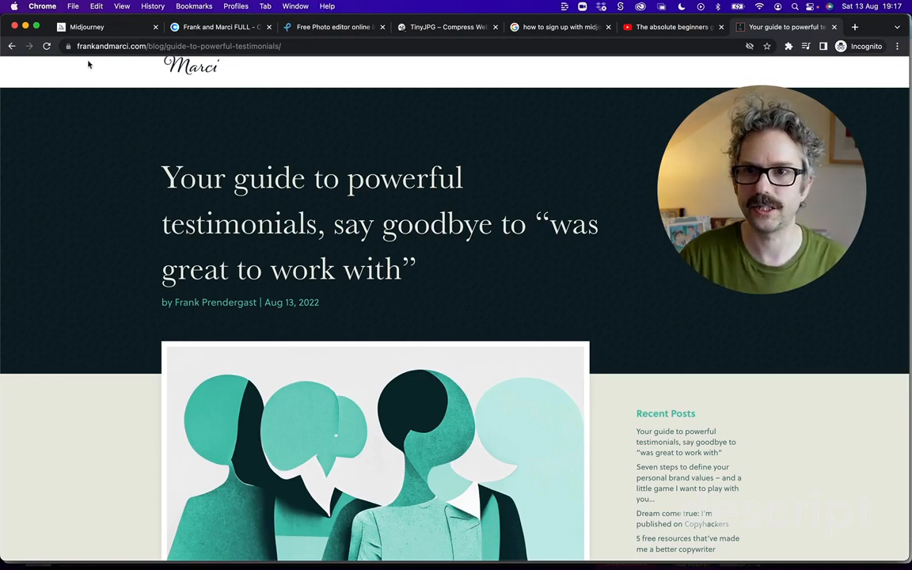
pyautogui.scroll(-10, 296, 187)
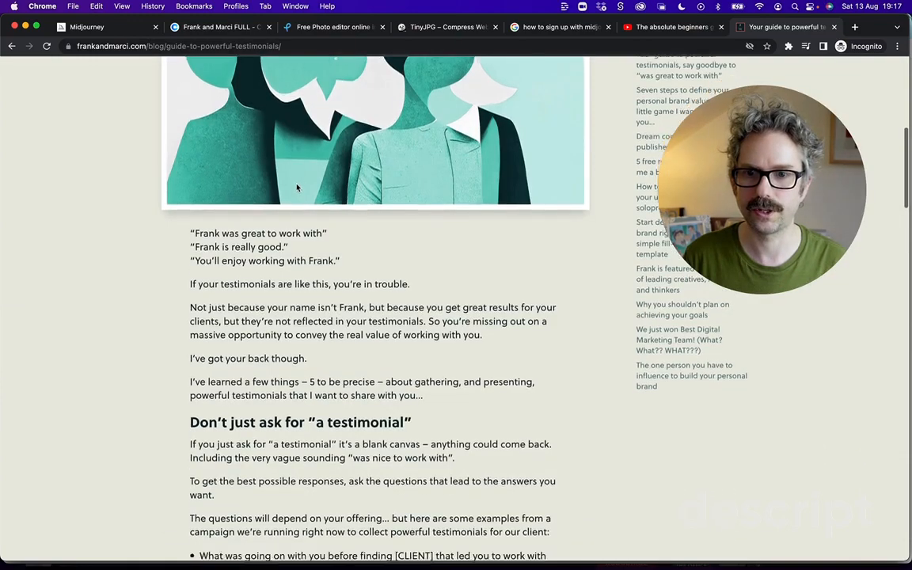
pyautogui.scroll(-3, 297, 187)
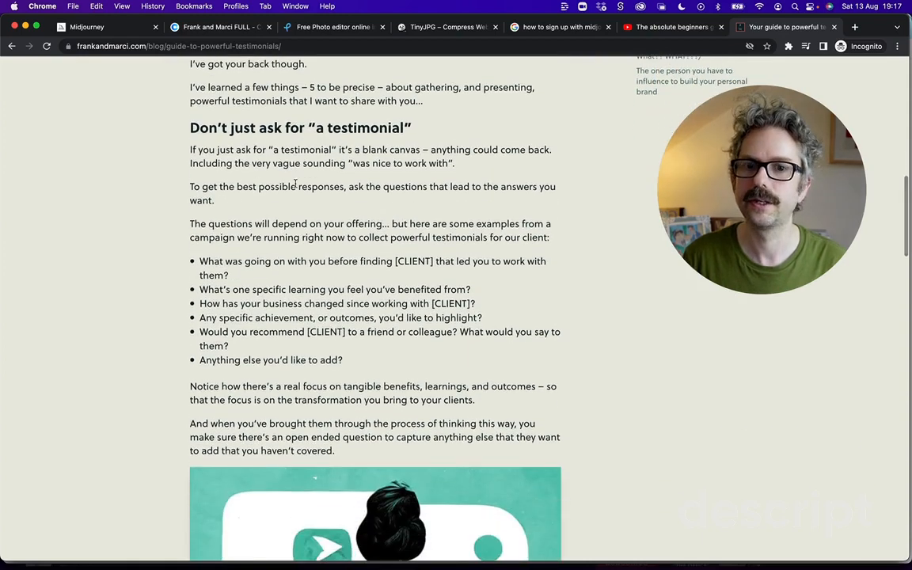
pyautogui.scroll(-15, 281, 252)
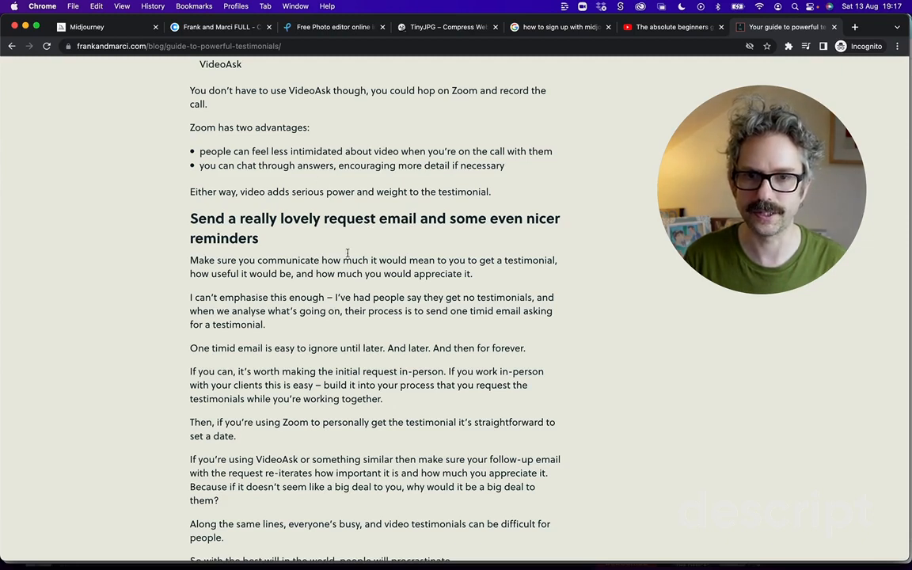
pyautogui.doubleClick(396, 220)
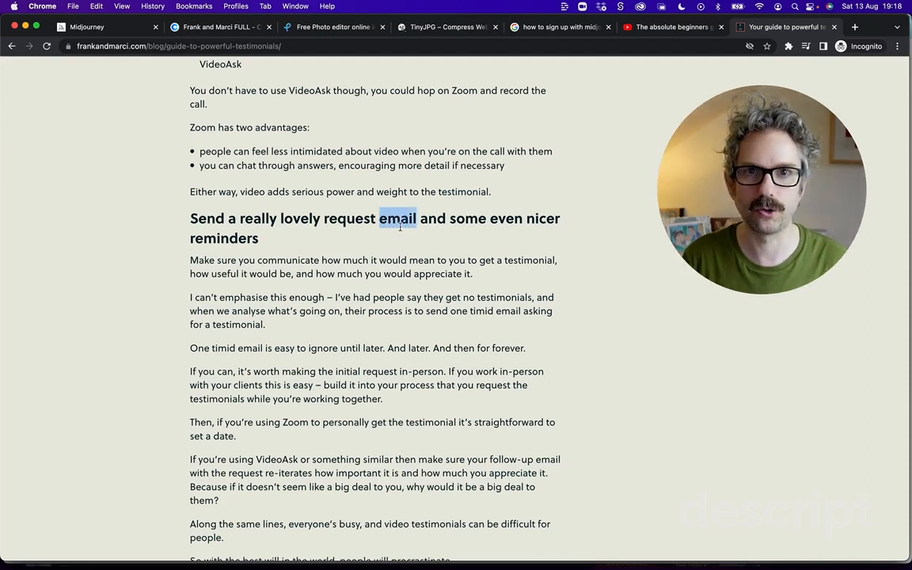
# Switch to Discord, look over the Midjourney server's newbies channels, and return to the direct conversation with the Midjourney Bot
pyautogui.press('super+Tab')
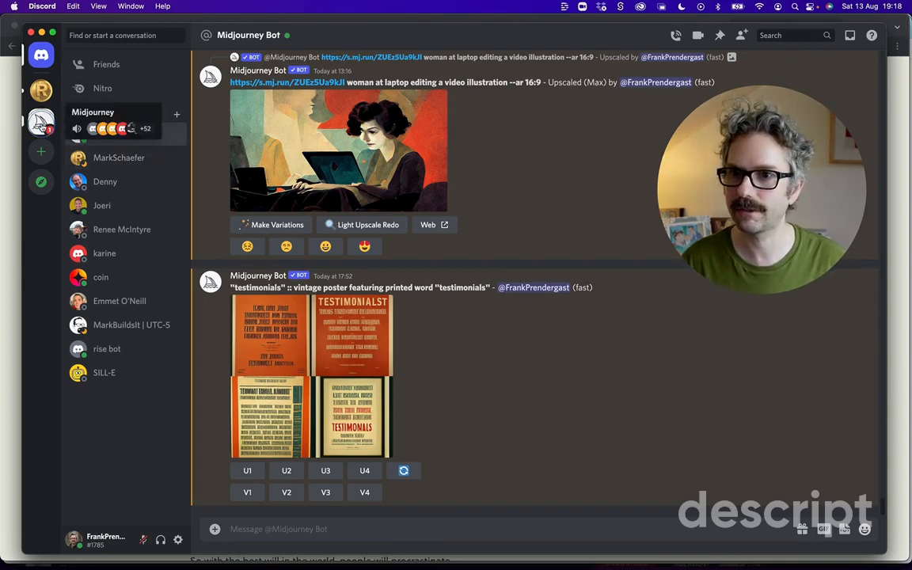
pyautogui.click(41, 121)
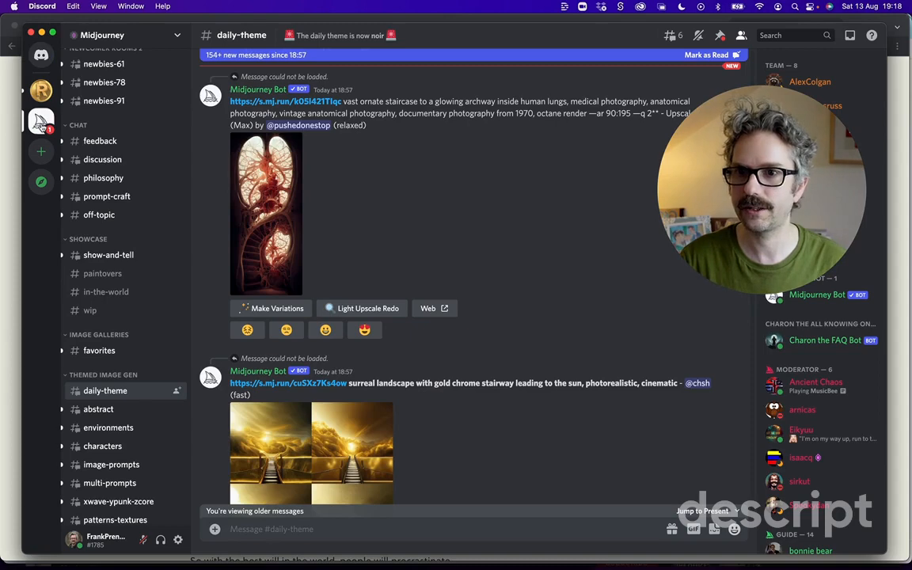
pyautogui.moveTo(111, 82)
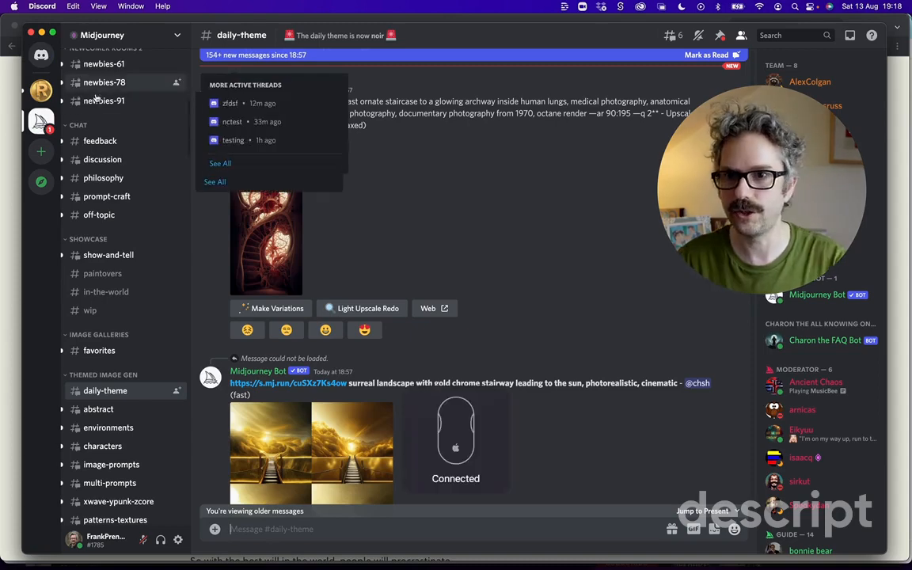
pyautogui.scroll(3, 111, 87)
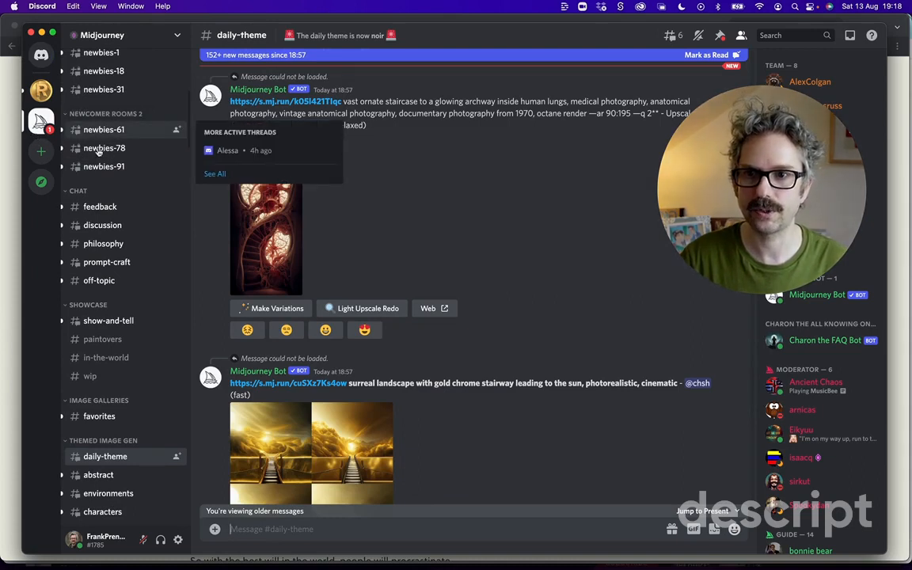
pyautogui.moveTo(102, 168)
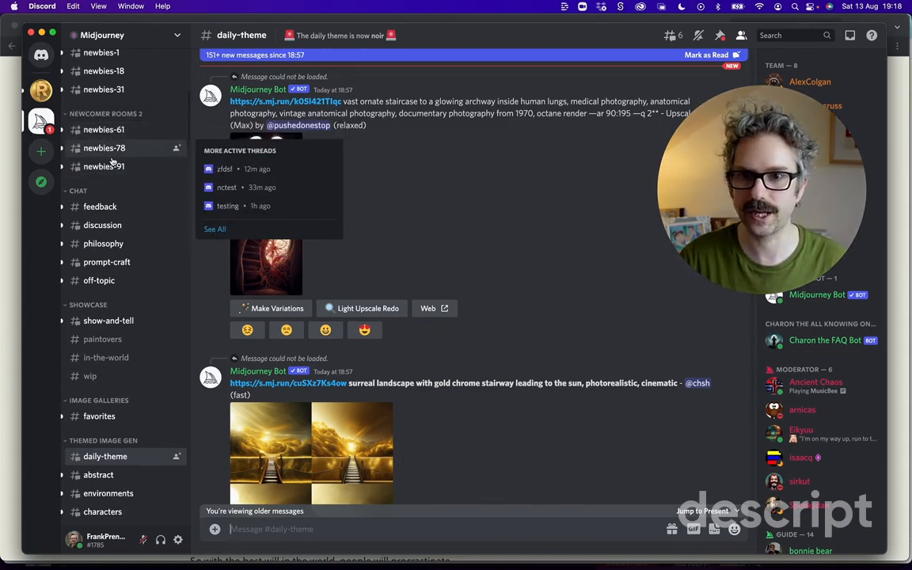
pyautogui.click(41, 55)
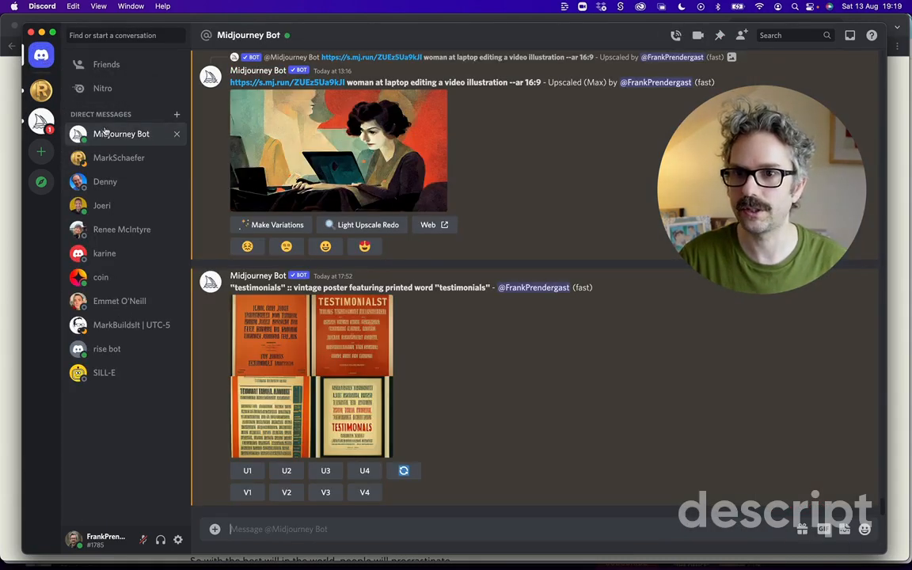
# Switch the Midjourney Bot to relax mode by sending the /relax command twice
pyautogui.click(272, 529)
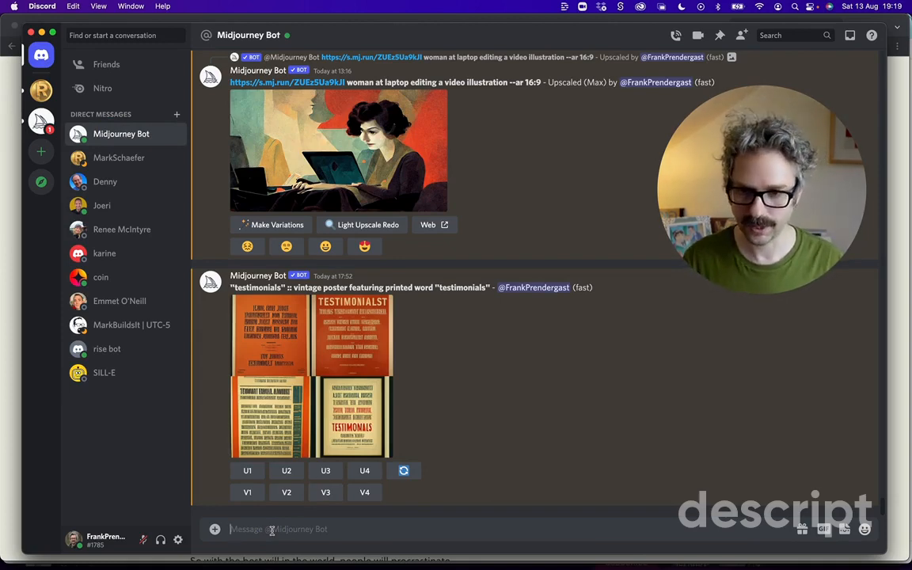
pyautogui.write('/')
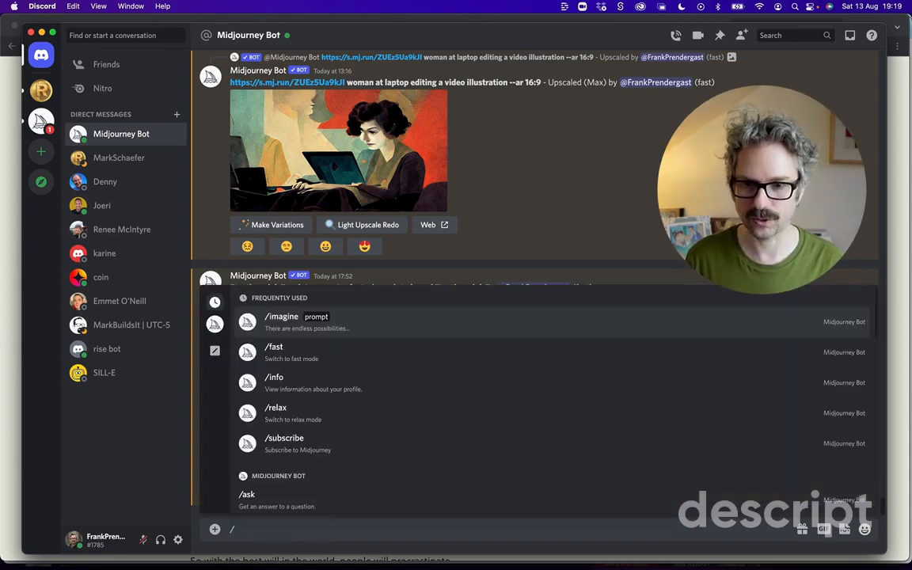
pyautogui.write('relax')
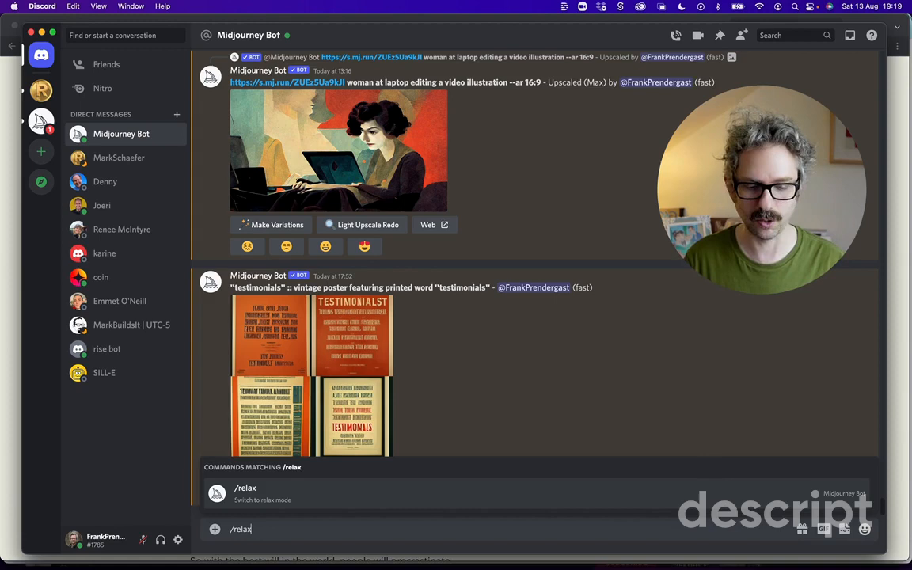
pyautogui.press('Return')
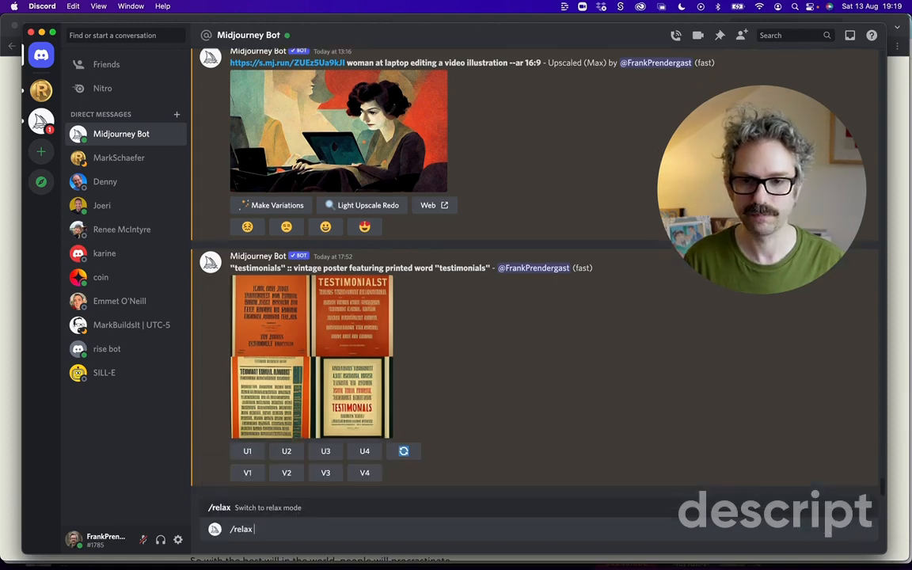
pyautogui.press('Return')
pyautogui.write('/')
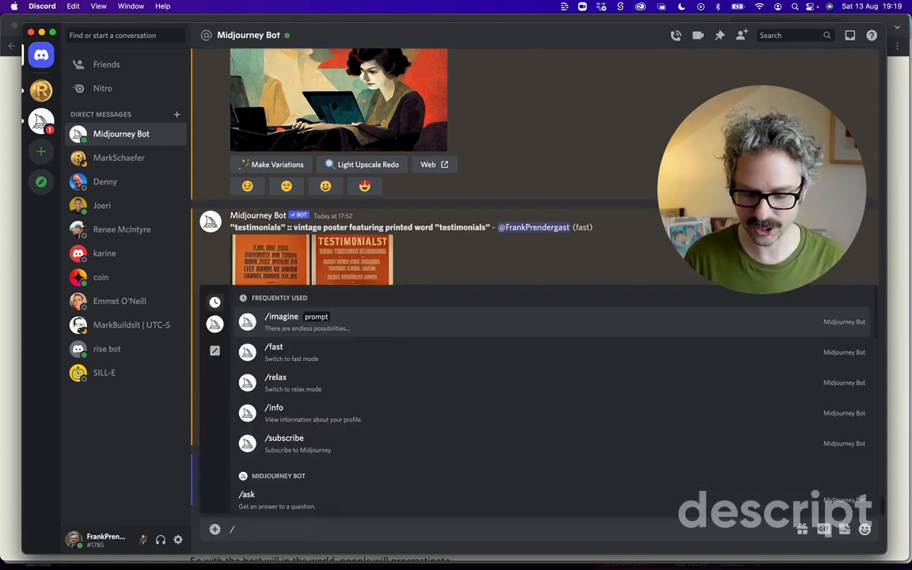
pyautogui.write('rela')
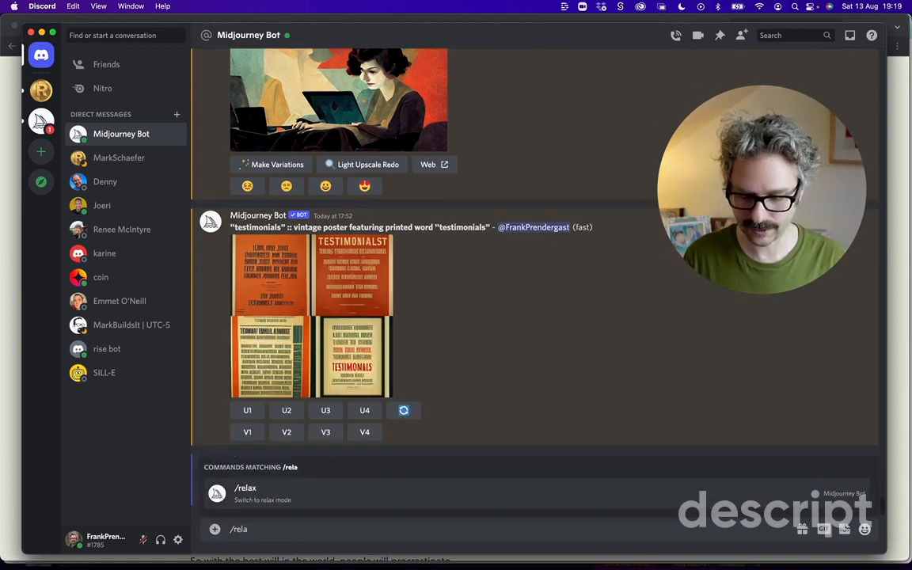
pyautogui.write('x')
pyautogui.press('Return')
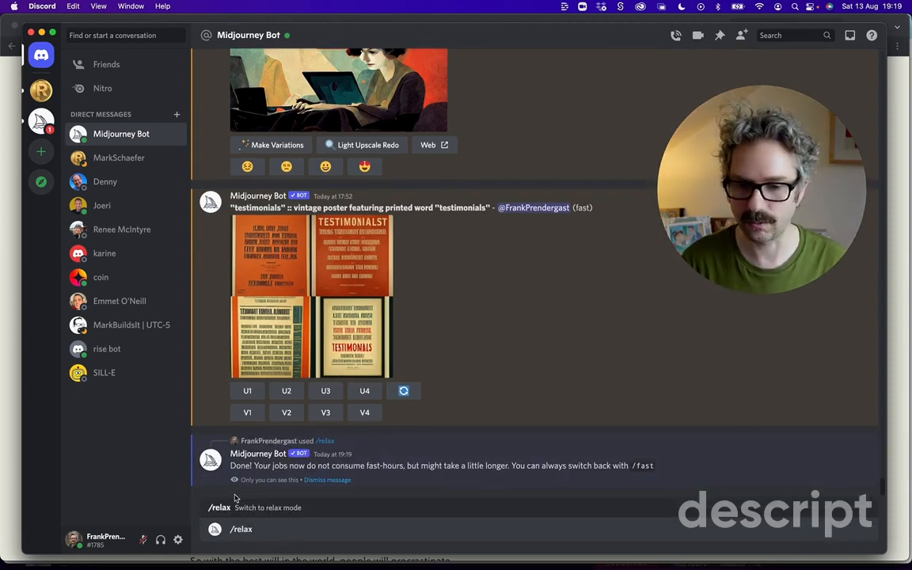
pyautogui.press('Return')
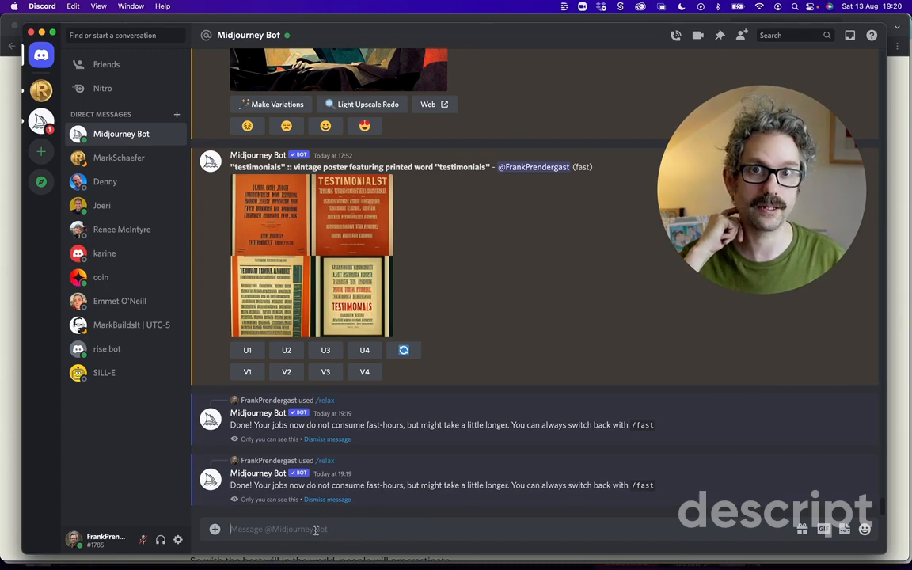
pyautogui.write('/')
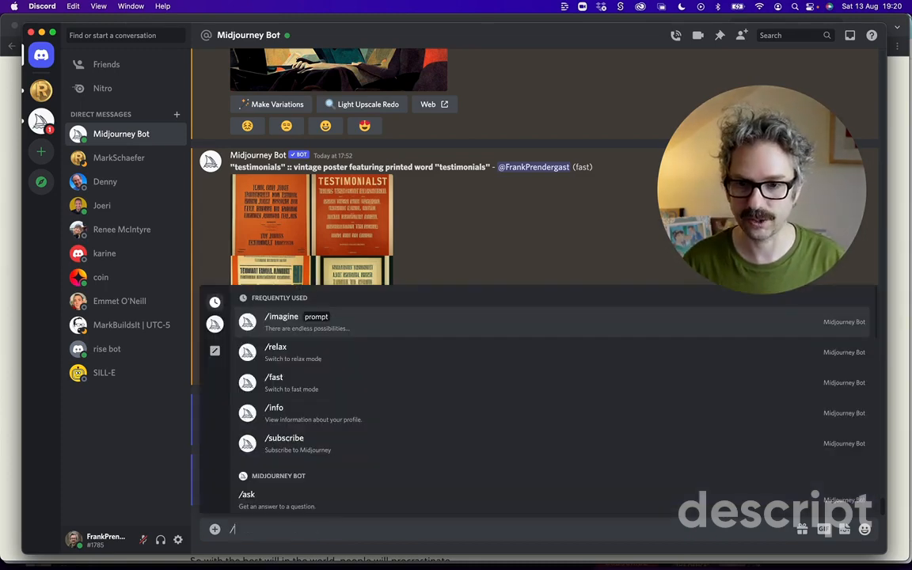
pyautogui.write('imagine')
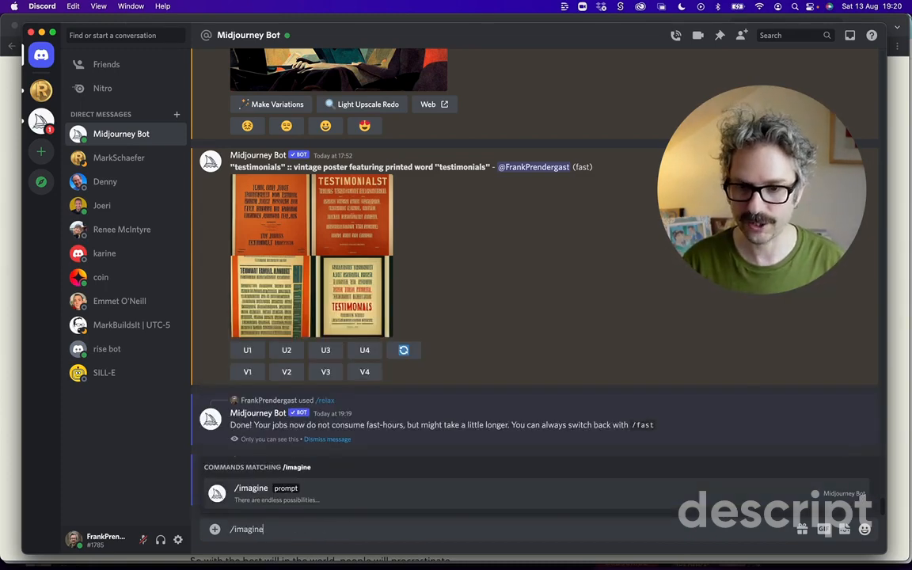
pyautogui.press('BackSpace')
pyautogui.press('BackSpace')
pyautogui.press('BackSpace')
pyautogui.press('BackSpace')
pyautogui.press('BackSpace')
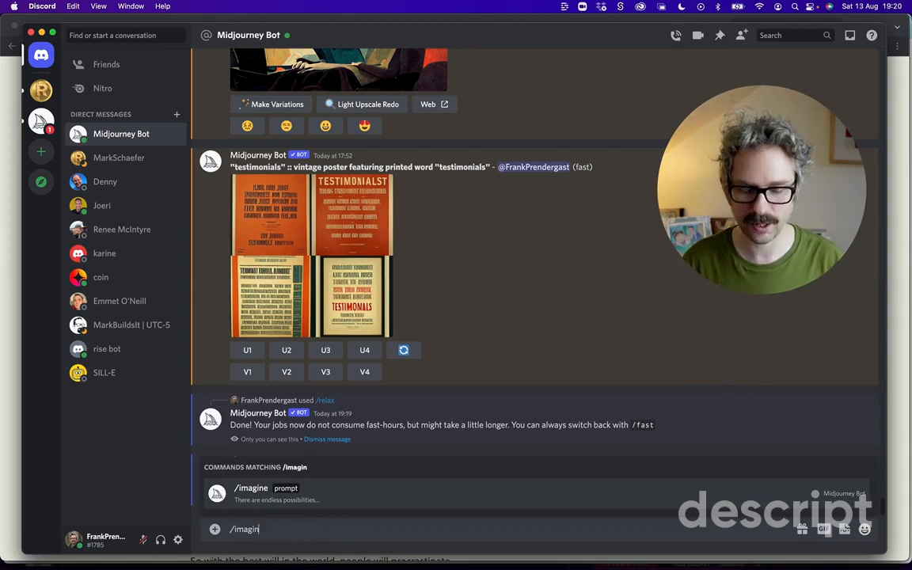
pyautogui.press('BackSpace')
pyautogui.press('BackSpace')
pyautogui.press('BackSpace')
# Generate images from the Midjourney Bot using the /imagine command with the prompt "email"
pyautogui.write('/')
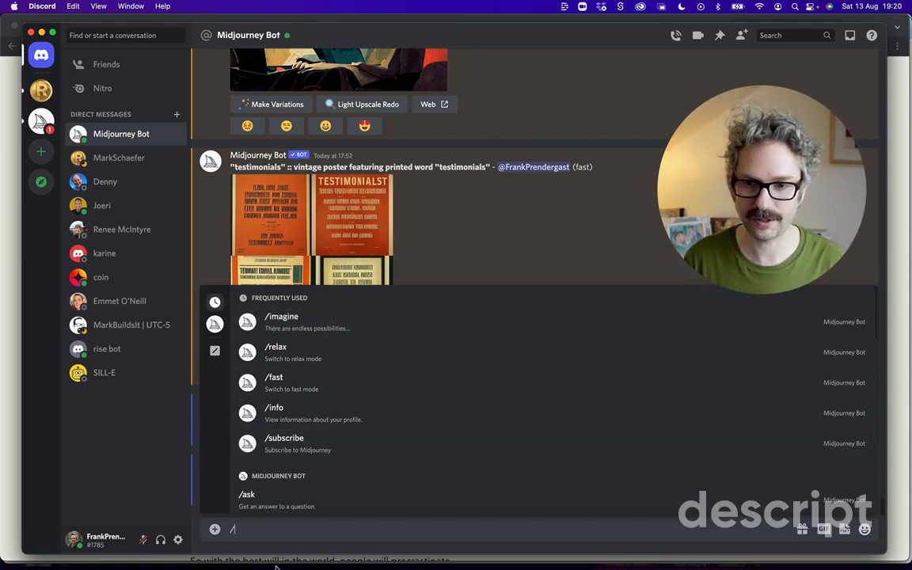
pyautogui.write('imagin')
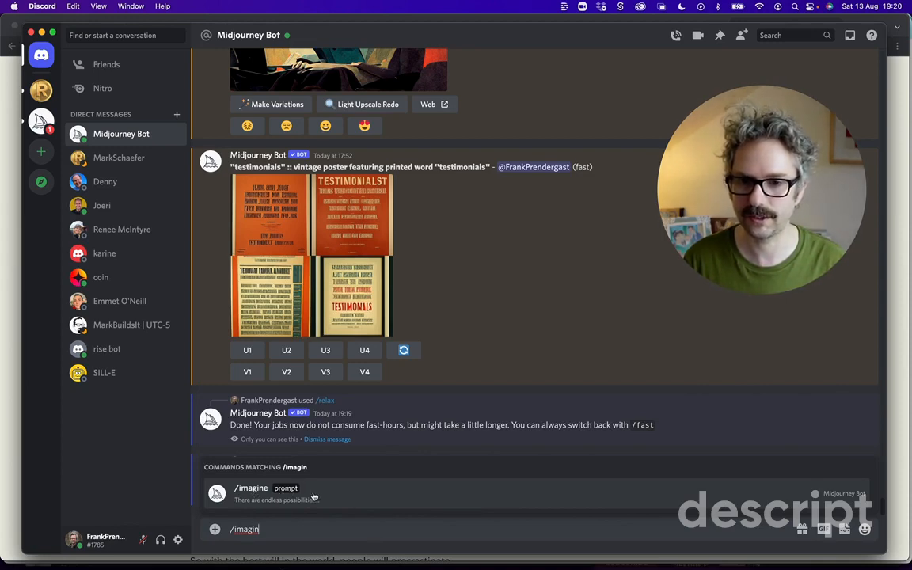
pyautogui.click(314, 496)
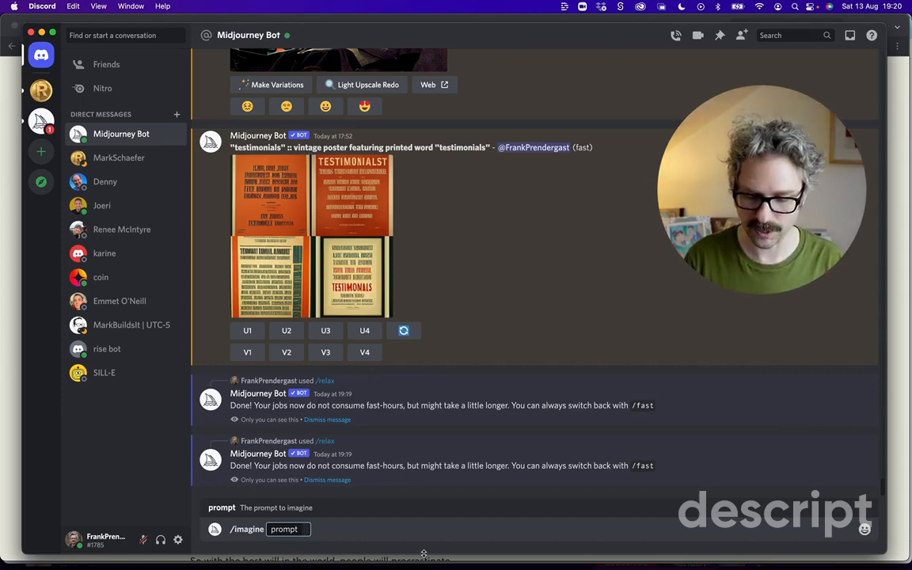
pyautogui.write('email')
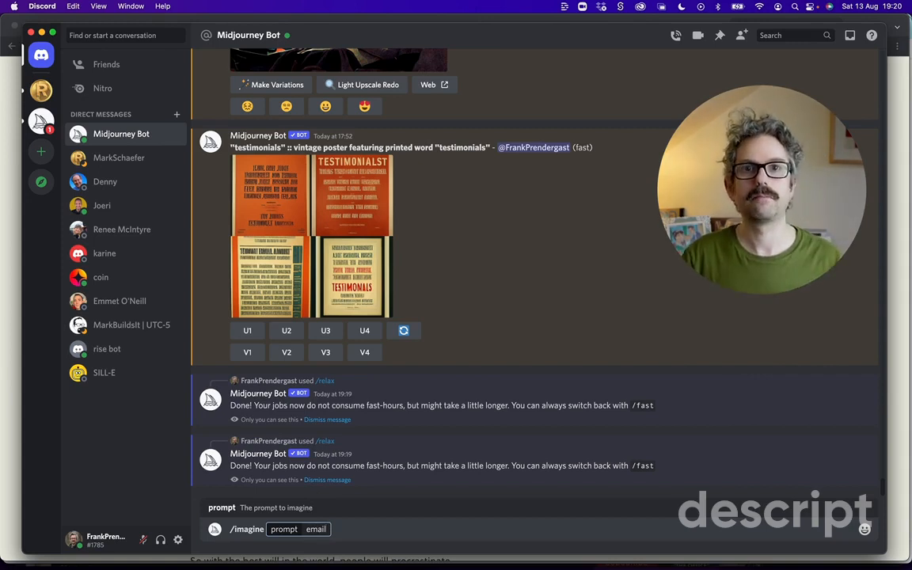
pyautogui.press('Return')
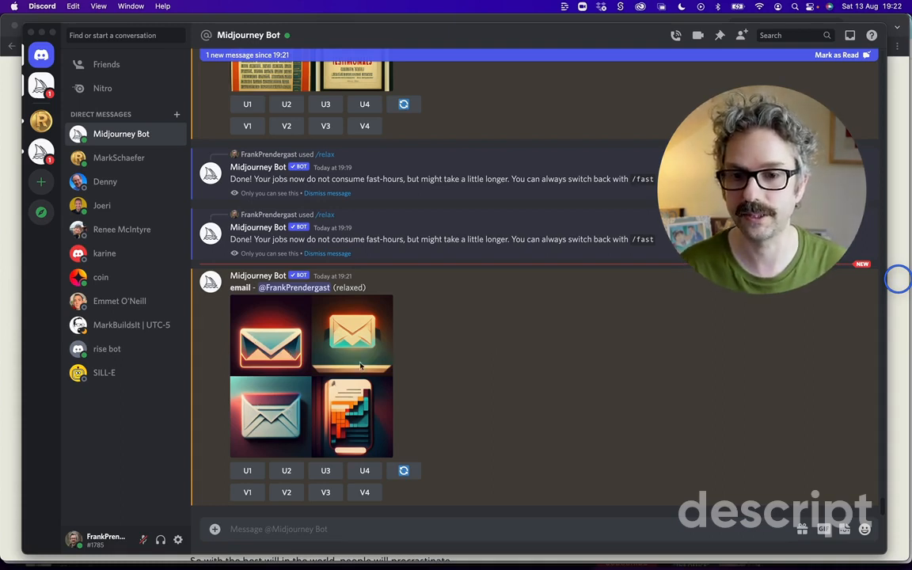
# Enlarge the generated email image grid to examine its four variants, and close the preview
pyautogui.click(272, 350)
pyautogui.click(271, 350)
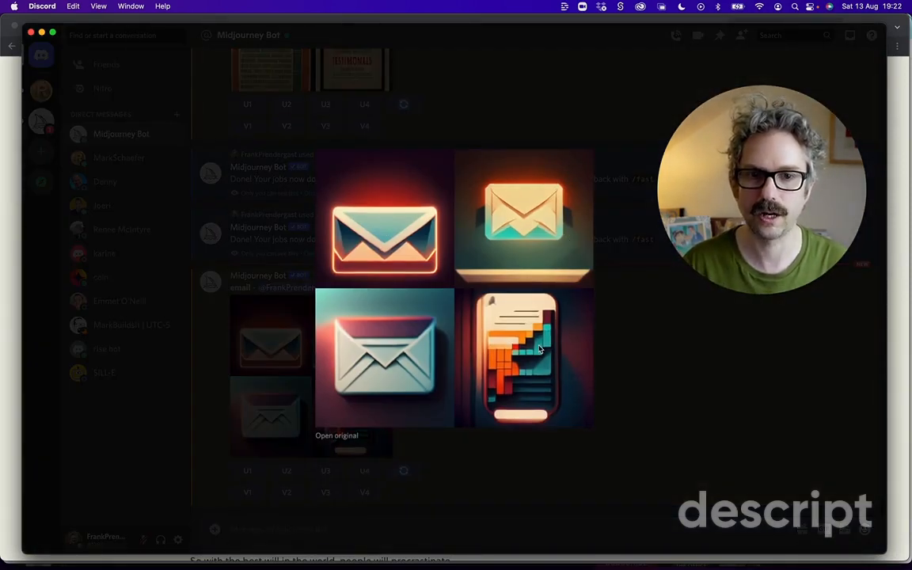
pyautogui.click(625, 374)
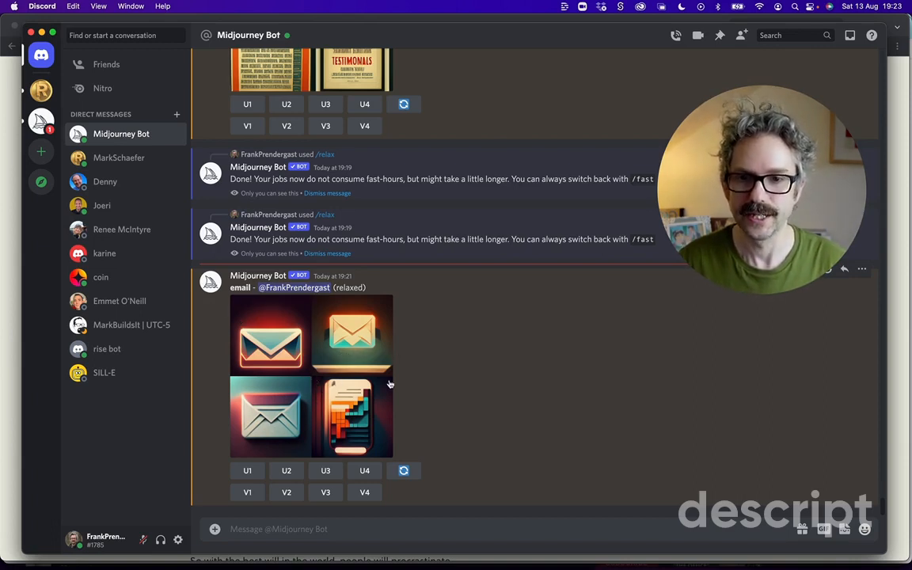
# Switch back to Chrome and view the header illustration of the testimonials article
pyautogui.press('super+Tab')
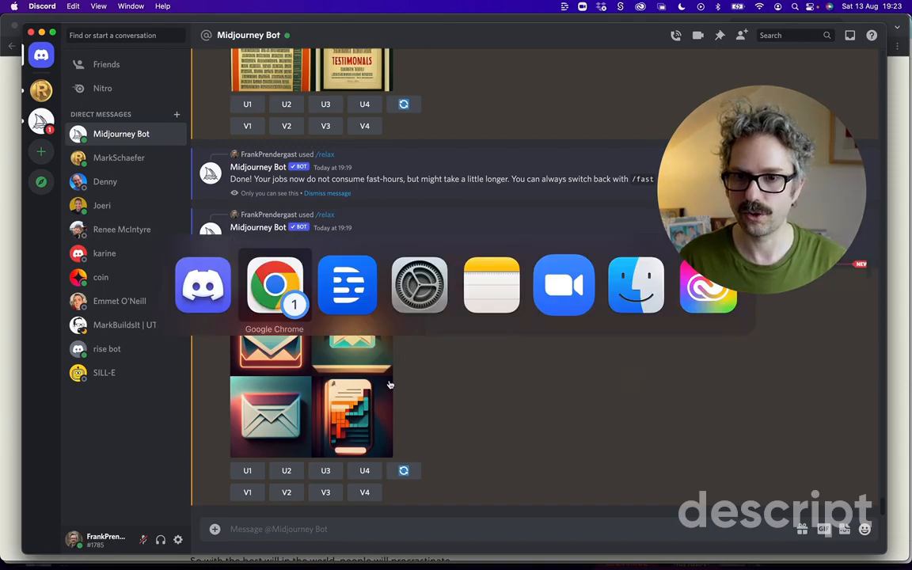
pyautogui.scroll(15, 433, 325)
pyautogui.scroll(-3, 433, 324)
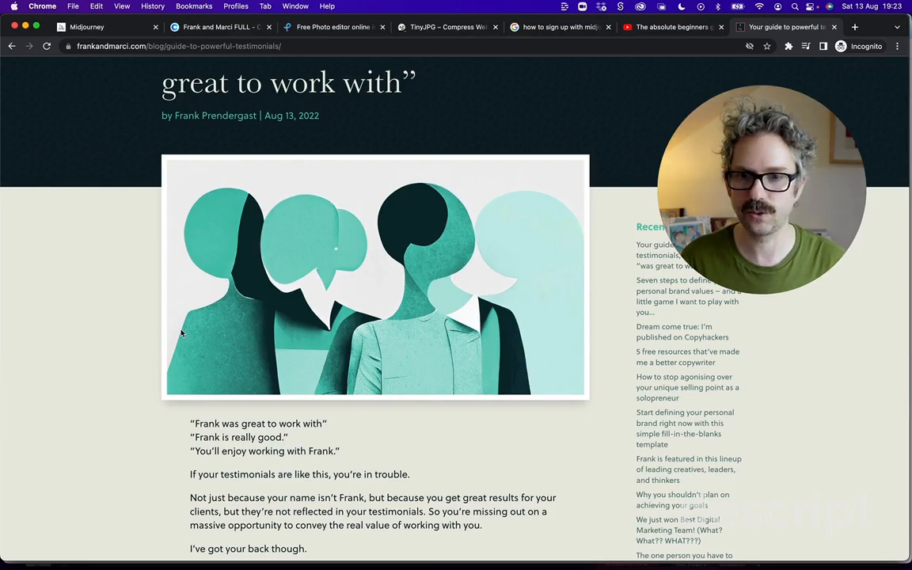
# Switch to Discord and generate widescreen images with the Midjourney Bot's /imagine command, using the prompt "email --ar 16:9"
pyautogui.scroll(5, 172, 429)
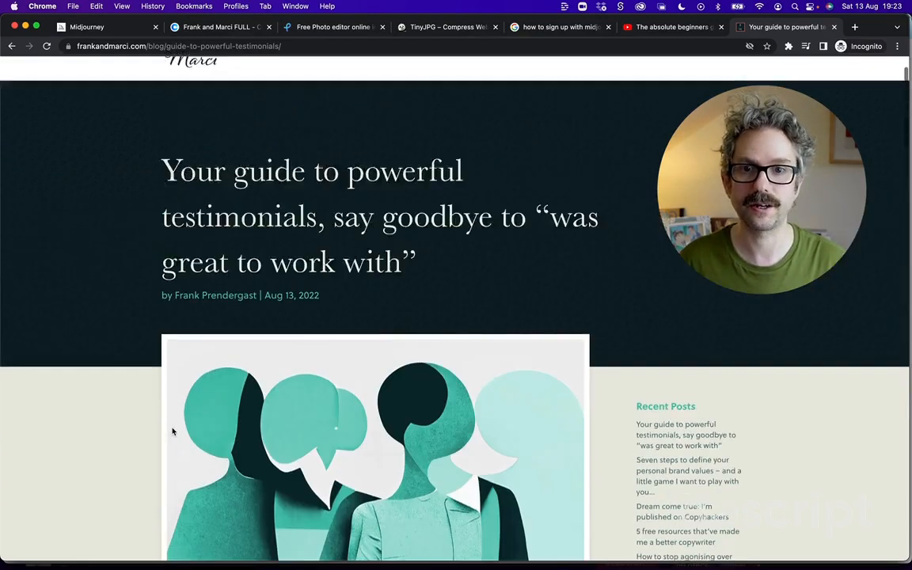
pyautogui.scroll(-5, 172, 430)
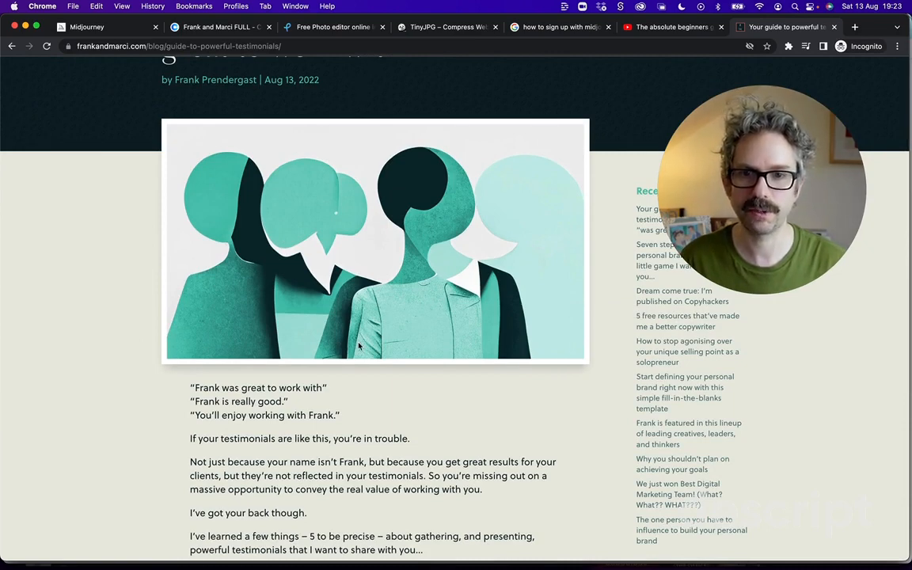
pyautogui.press('super+Tab')
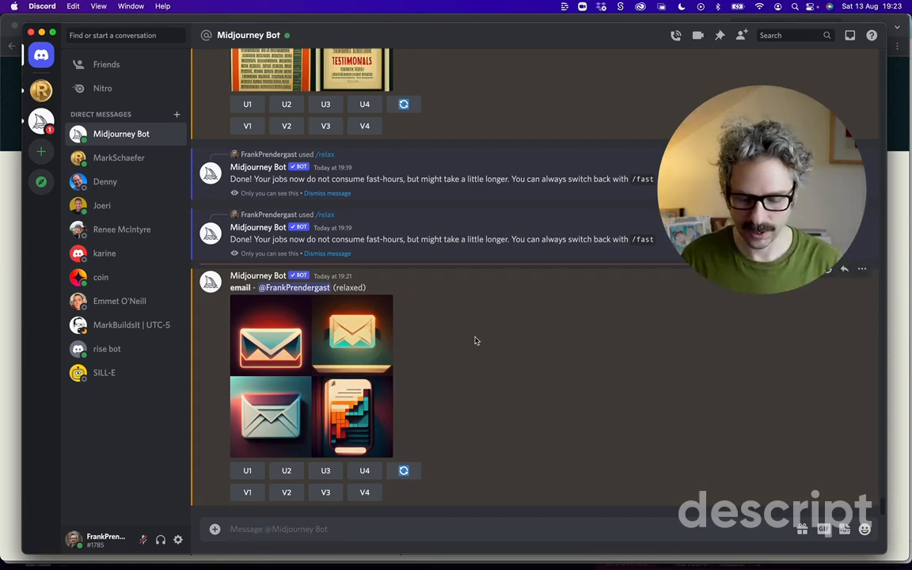
pyautogui.write('/')
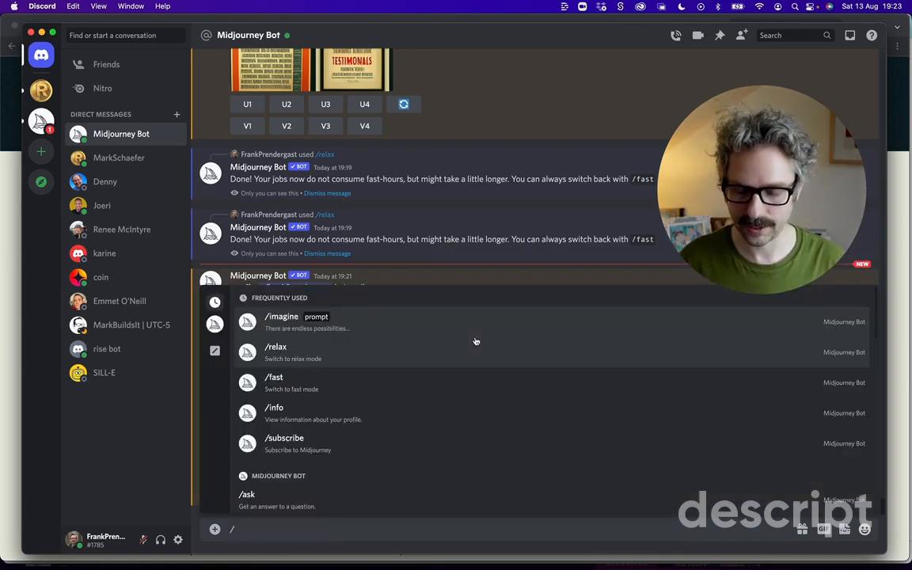
pyautogui.write('im')
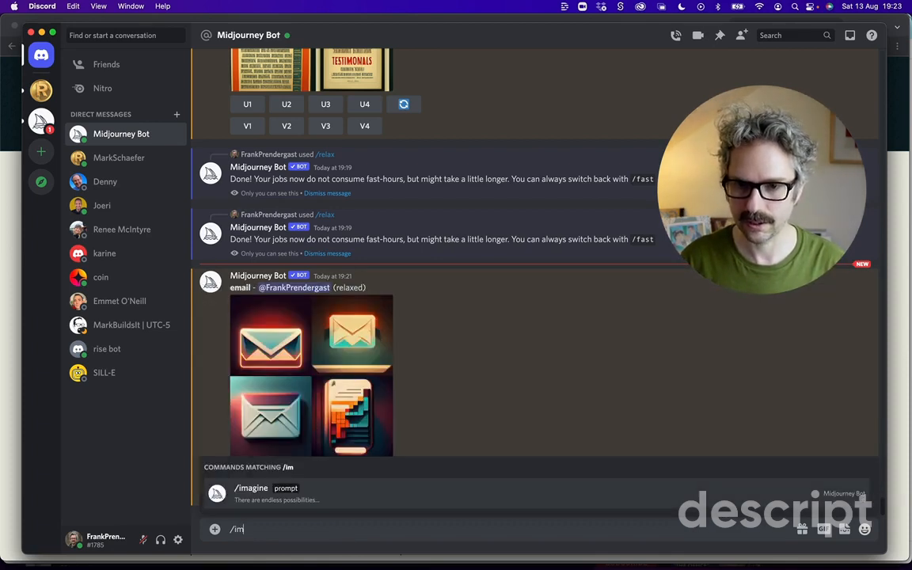
pyautogui.write('a')
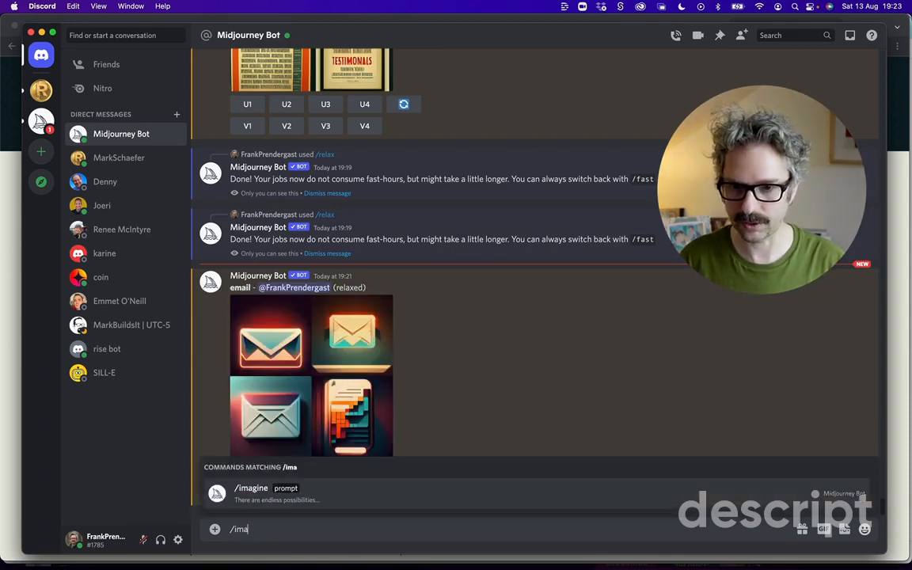
pyautogui.click(281, 491)
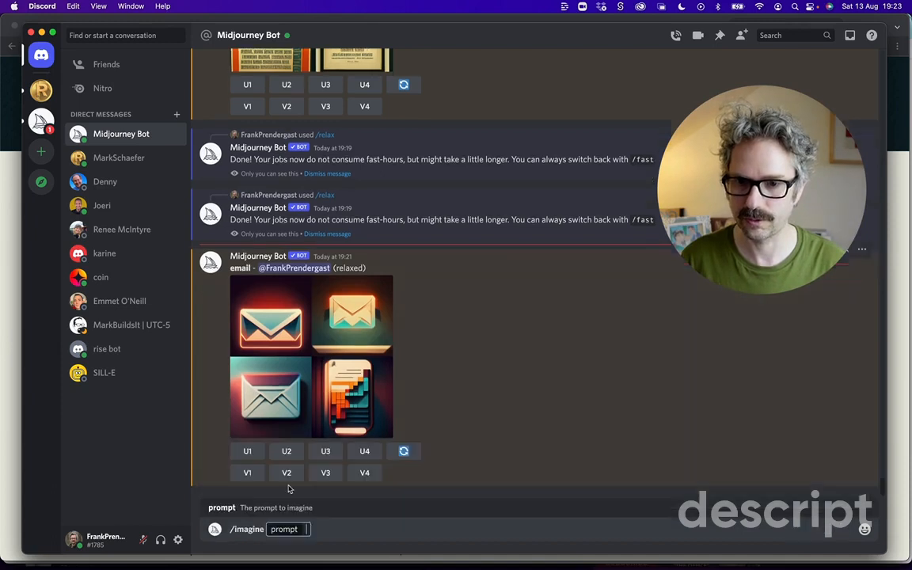
pyautogui.write('email')
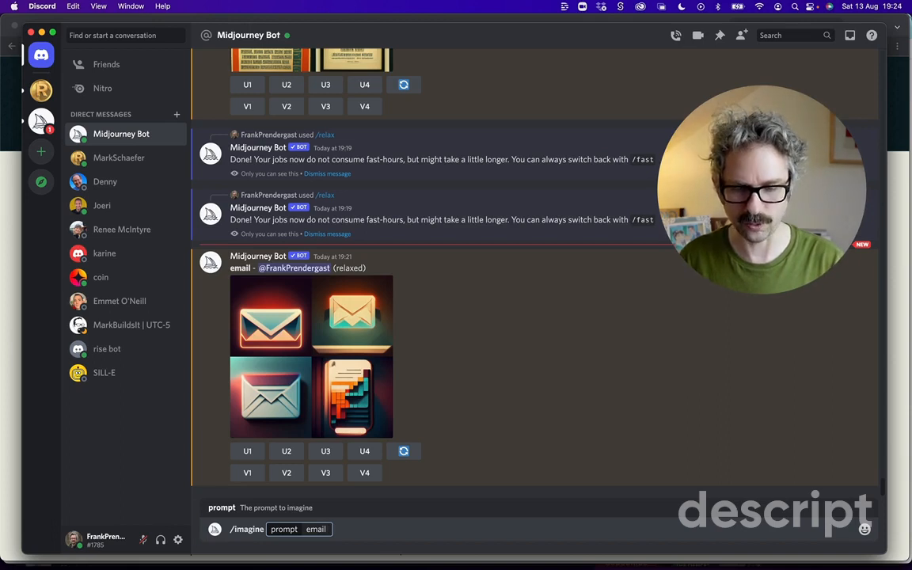
pyautogui.write(' --')
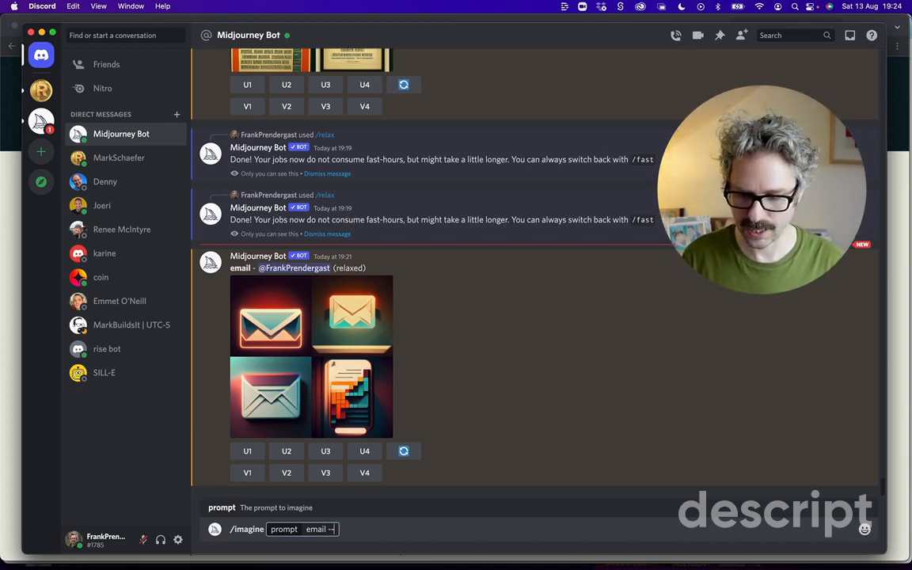
pyautogui.write('ar')
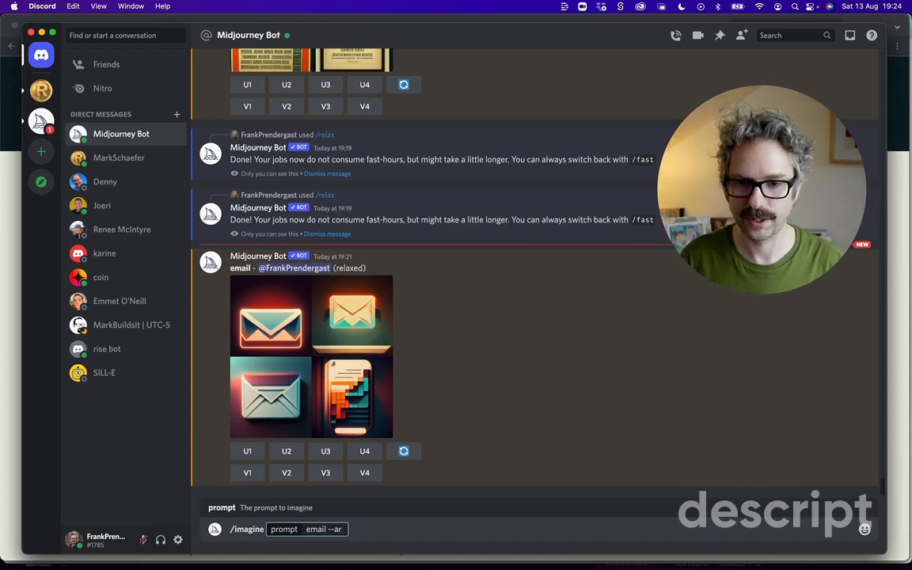
pyautogui.write(' 16:9')
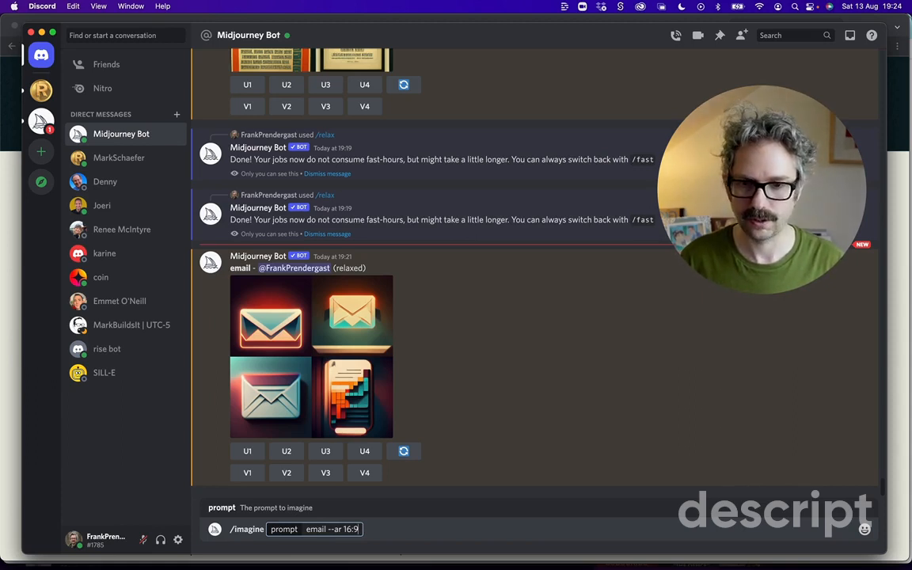
pyautogui.press('Return')
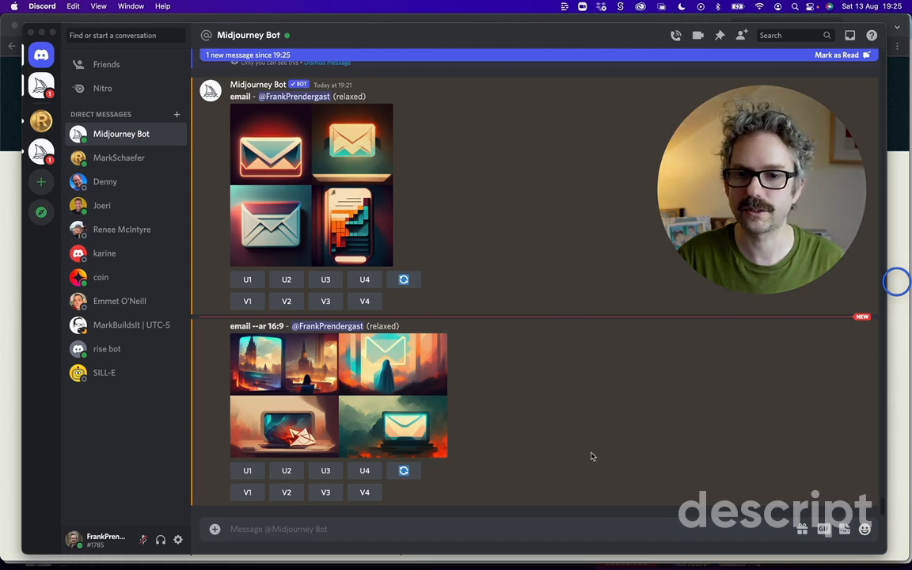
# Enlarge the 16:9 email image grid to examine its four variants, and close the preview
pyautogui.click(376, 377)
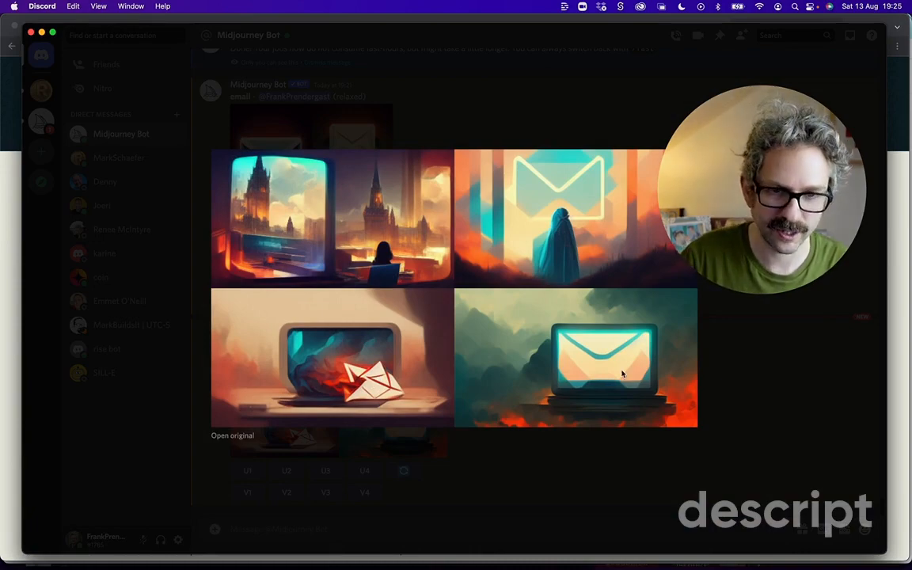
pyautogui.click(766, 424)
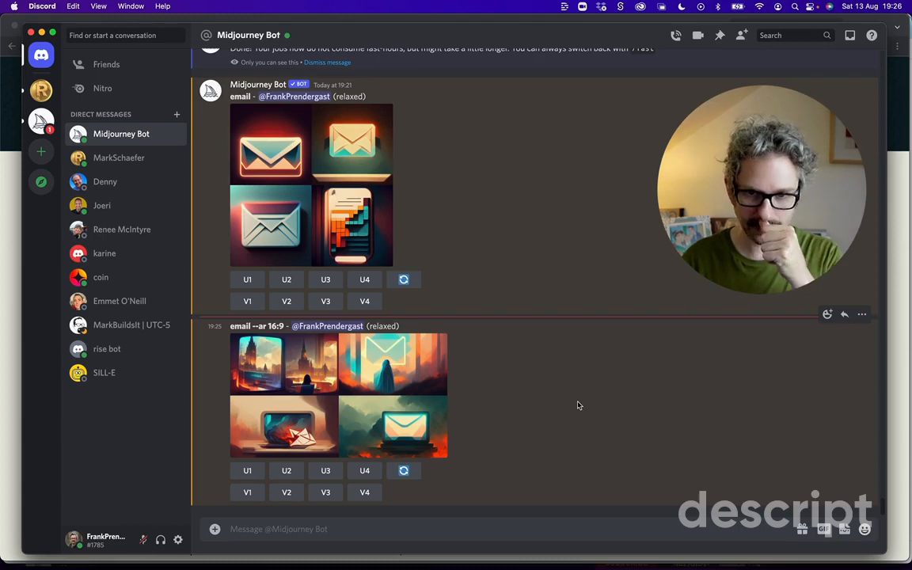
# Begin an /imagine command, check the wording of the article's request email heading in Chrome, and return to Discord
pyautogui.write('/imagine')
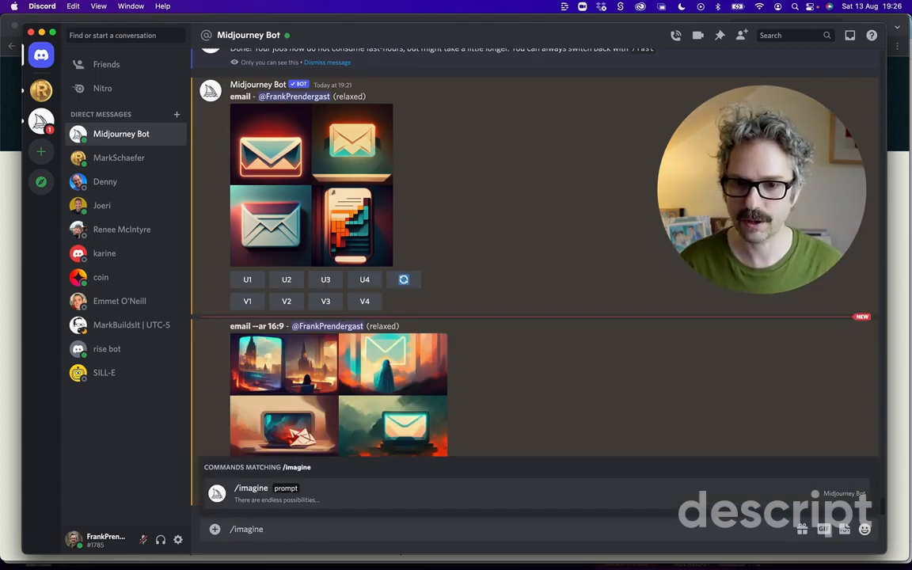
pyautogui.press('super+Tab')
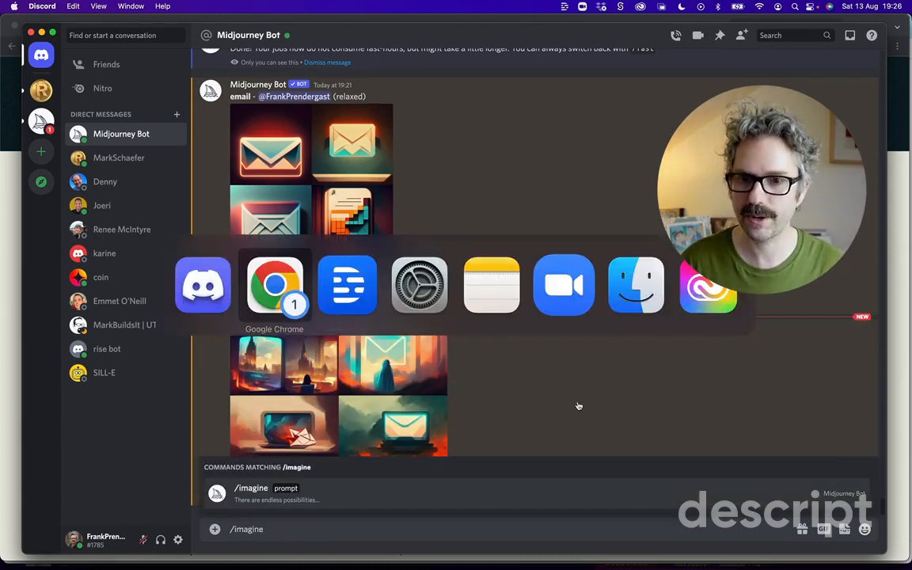
pyautogui.scroll(-5, 457, 380)
pyautogui.scroll(-15, 457, 380)
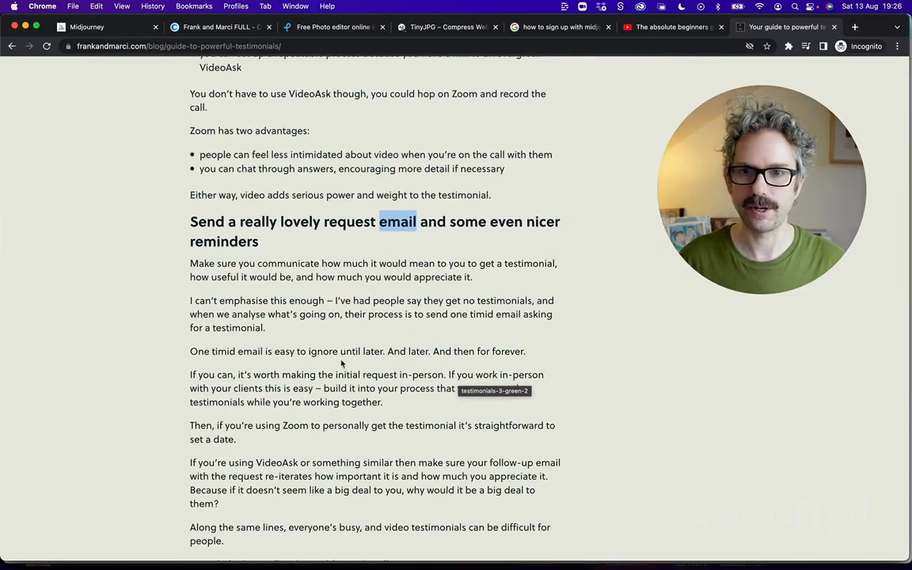
pyautogui.press('super+Tab')
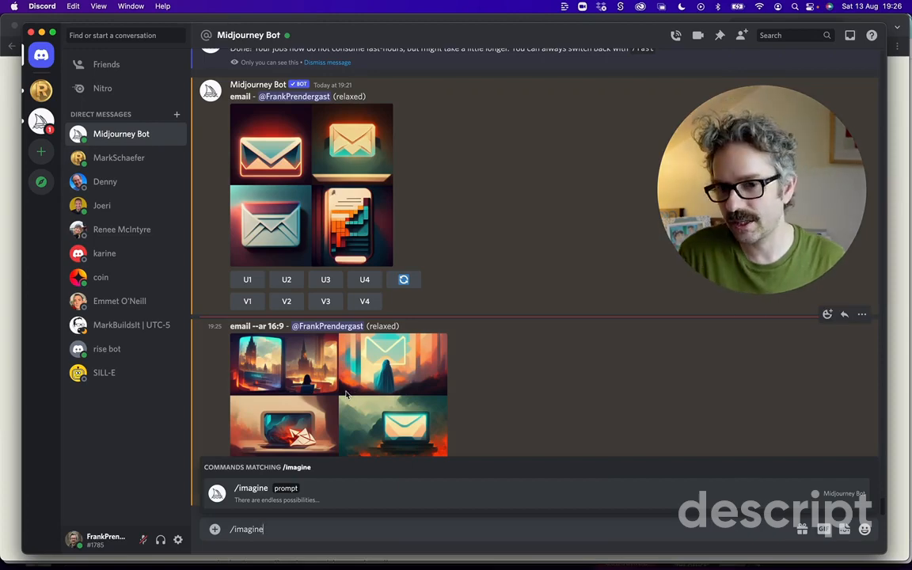
# Generate images through the /imagine command with the prompt "lovely email illustration --ar 16:9"
pyautogui.click(284, 493)
pyautogui.write('lovely ema')
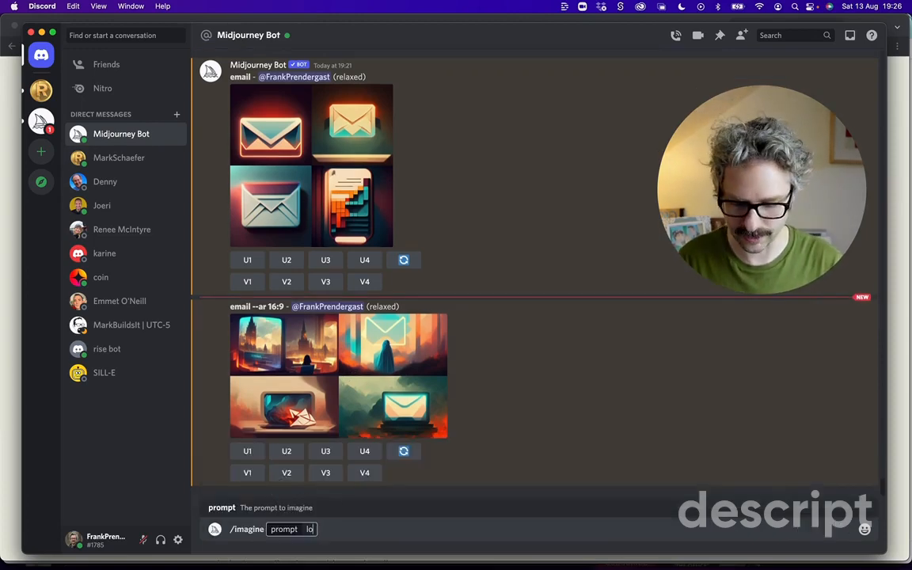
pyautogui.write('il')
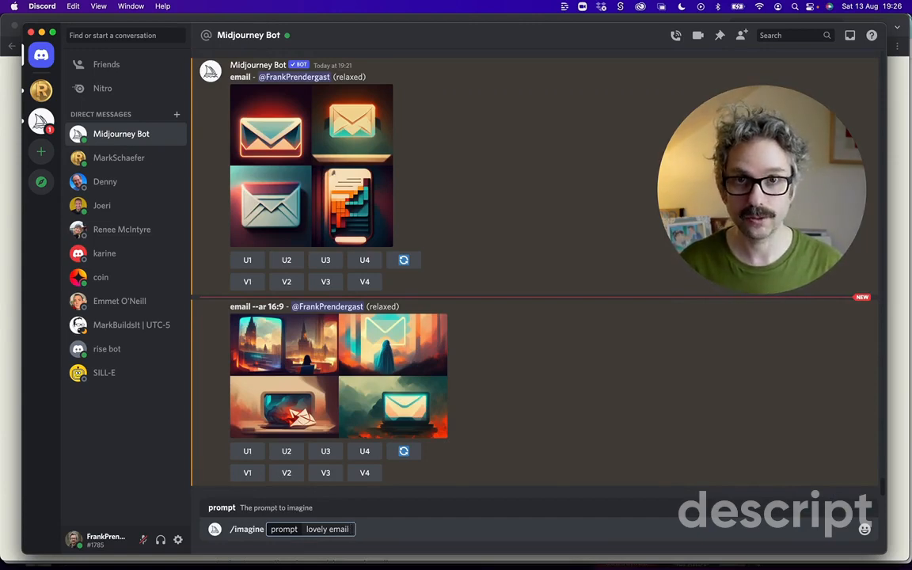
pyautogui.write(' illustra')
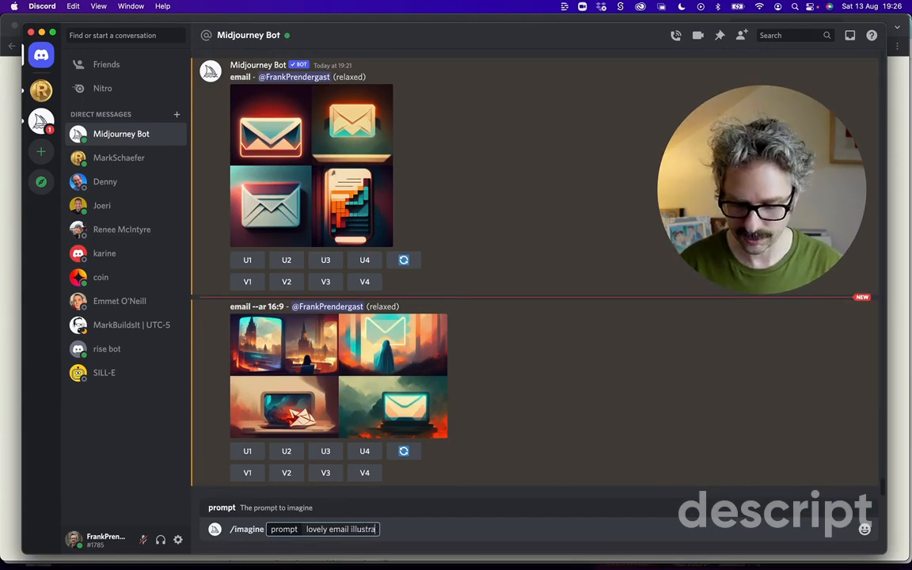
pyautogui.write('tion')
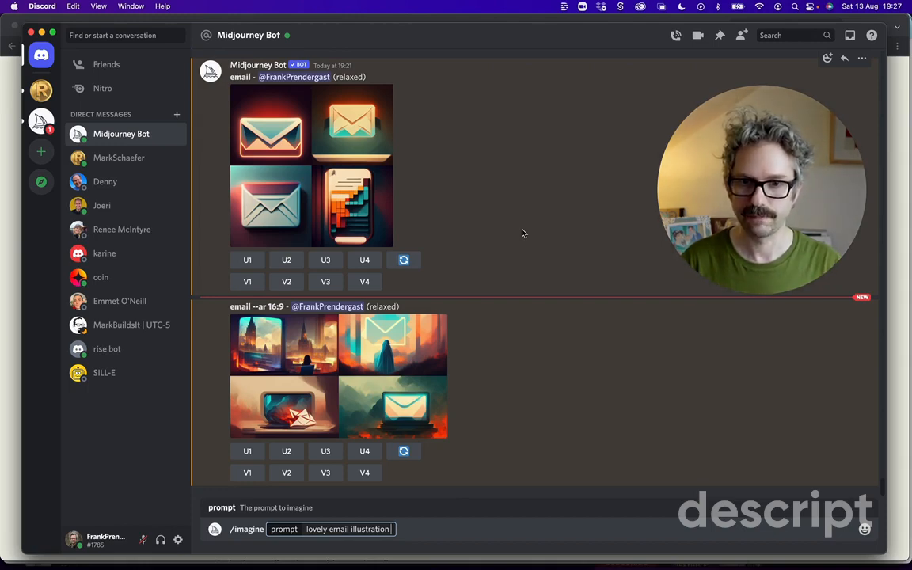
pyautogui.write('--')
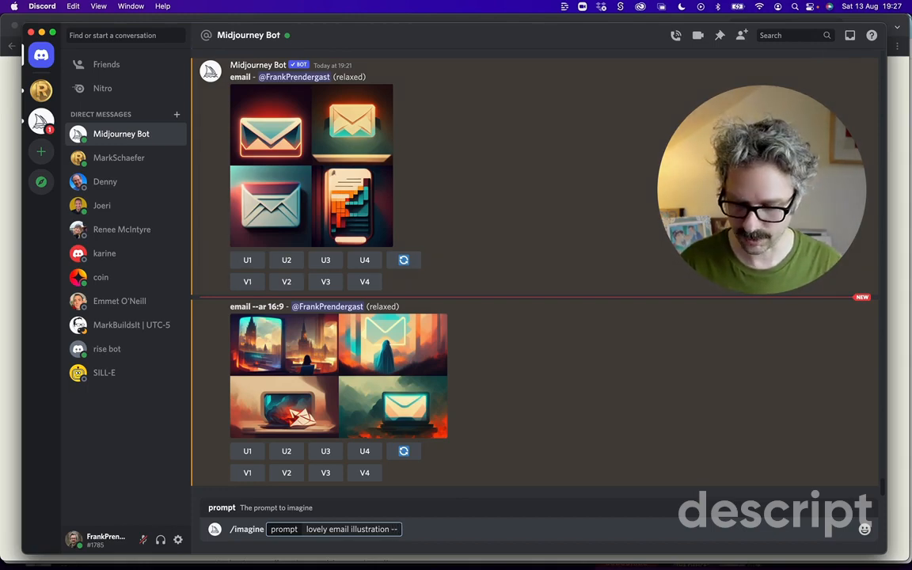
pyautogui.write('ar')
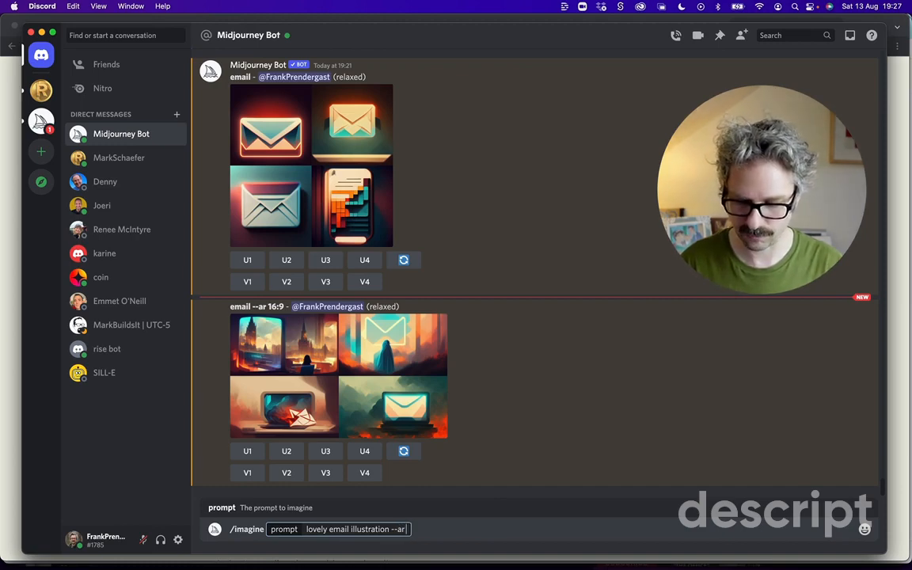
pyautogui.write(' 16:9')
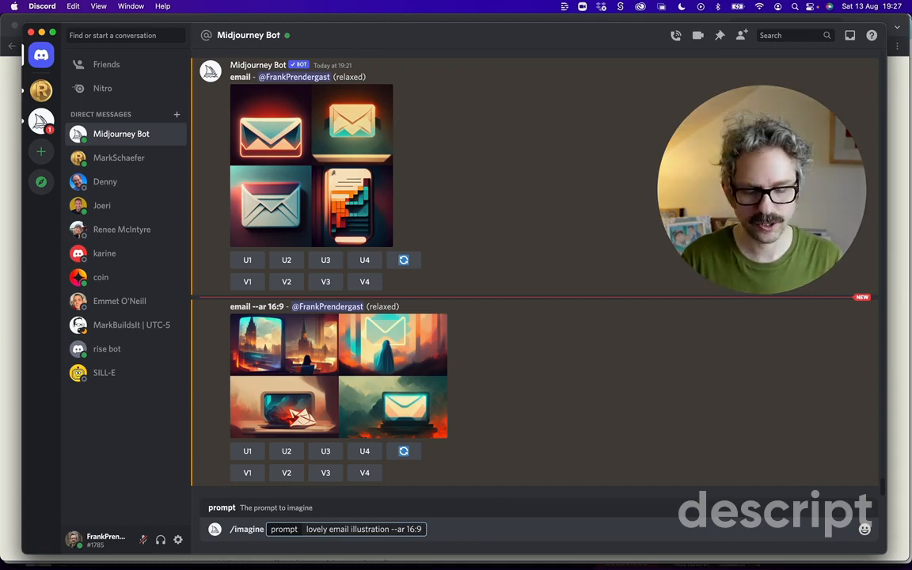
pyautogui.press('Return')
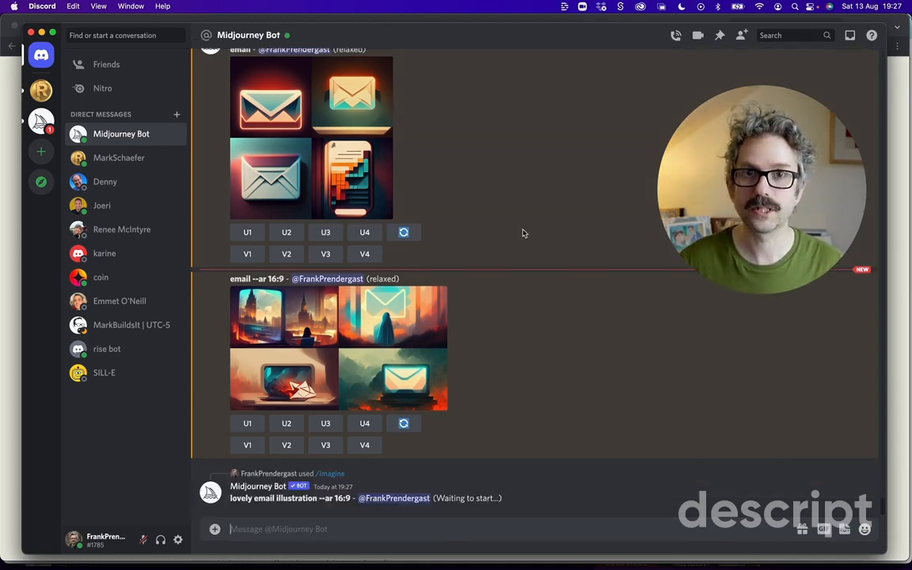
# Enlarge the "lovely email illustration" image grid to examine its four variants, and close the preview
pyautogui.click(895, 283)
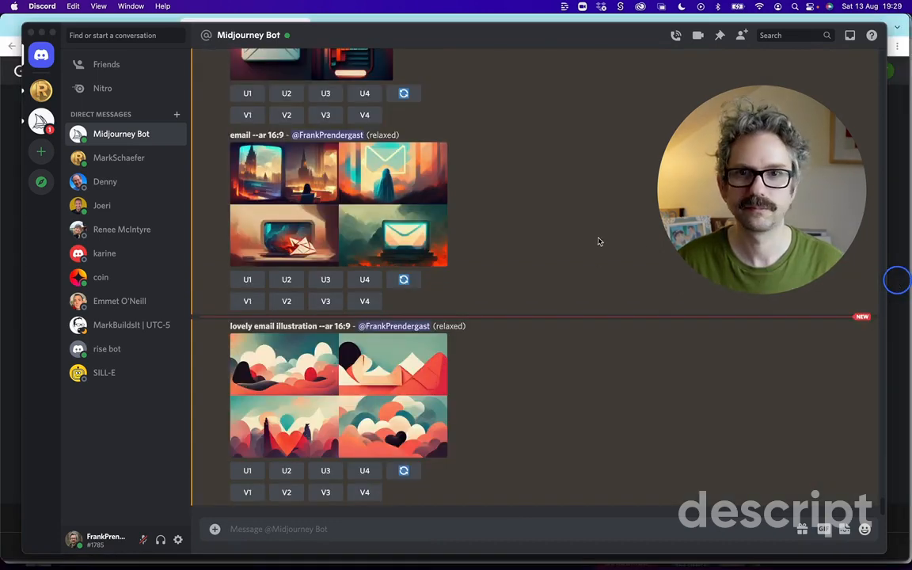
pyautogui.click(397, 369)
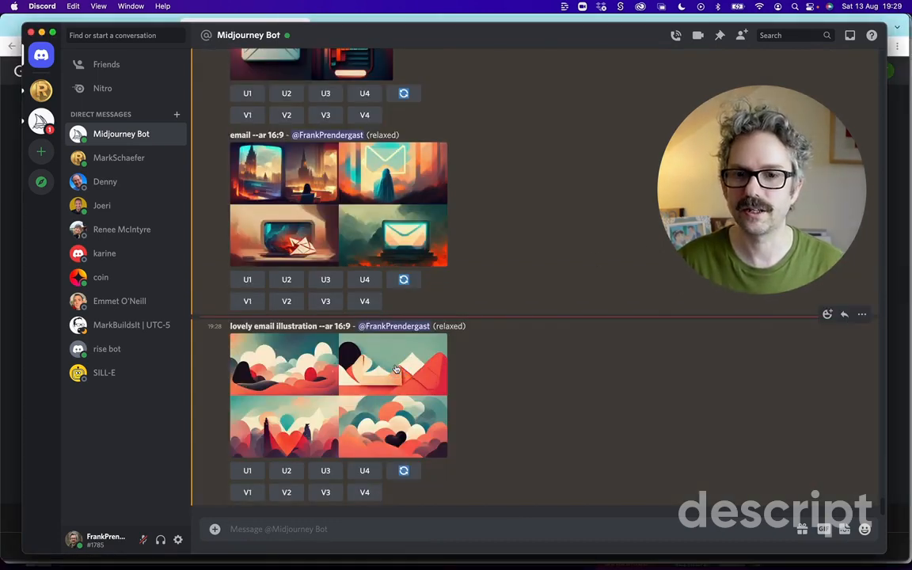
pyautogui.click(285, 368)
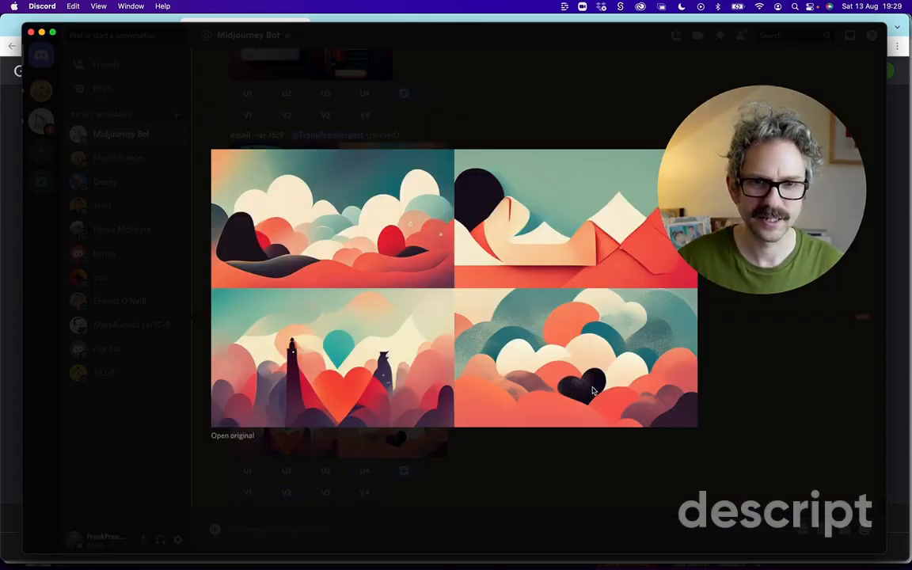
pyautogui.click(764, 412)
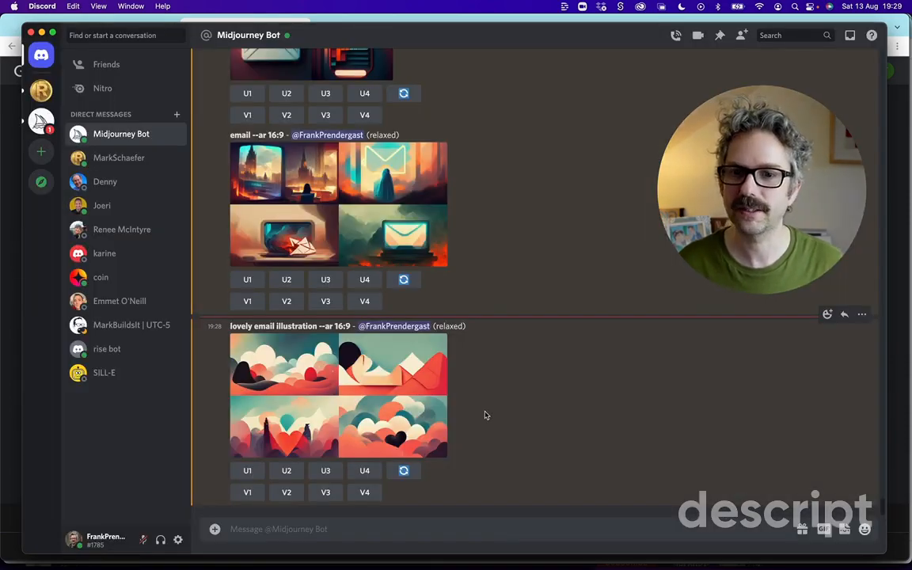
# Generate images through the /imagine command with the prompt "email lovely illustration --ar 16:9"
pyautogui.click(289, 529)
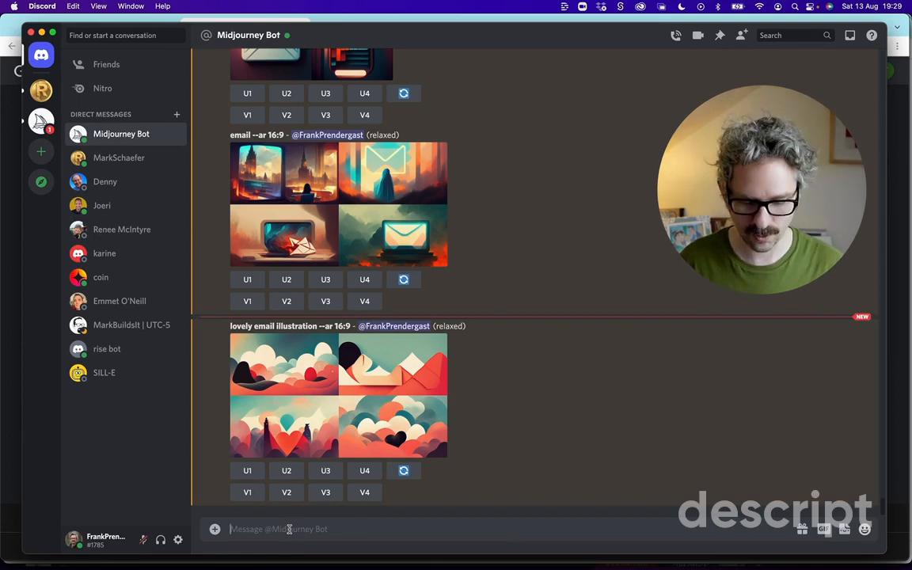
pyautogui.write('/')
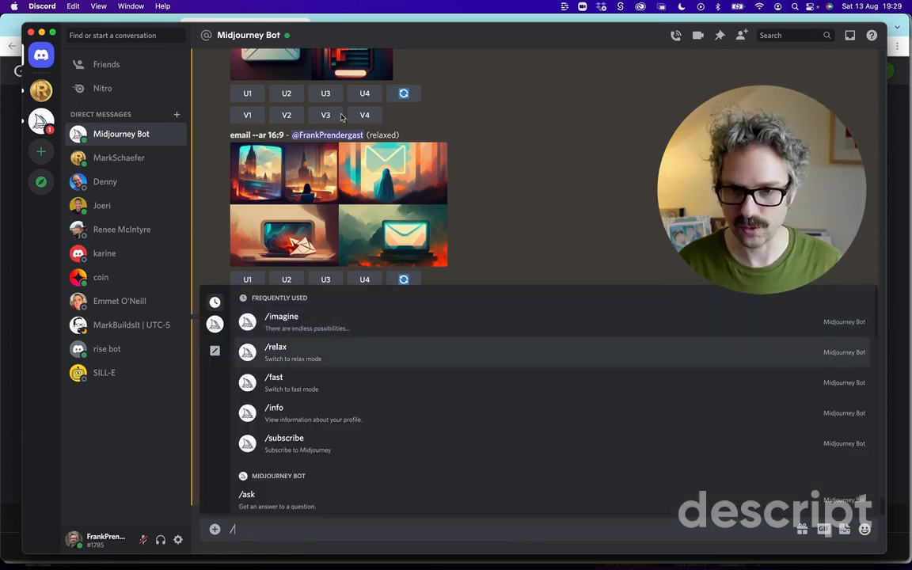
pyautogui.click(285, 318)
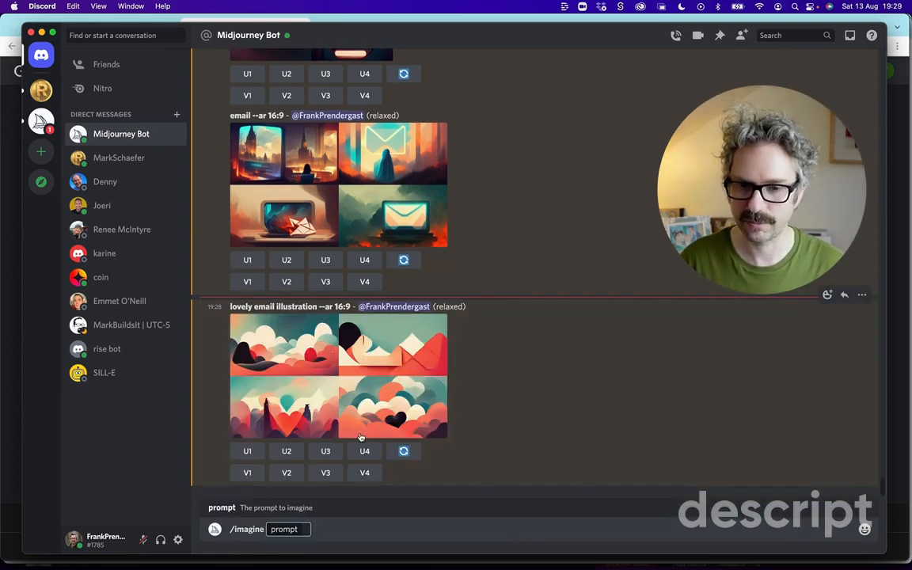
pyautogui.write('email')
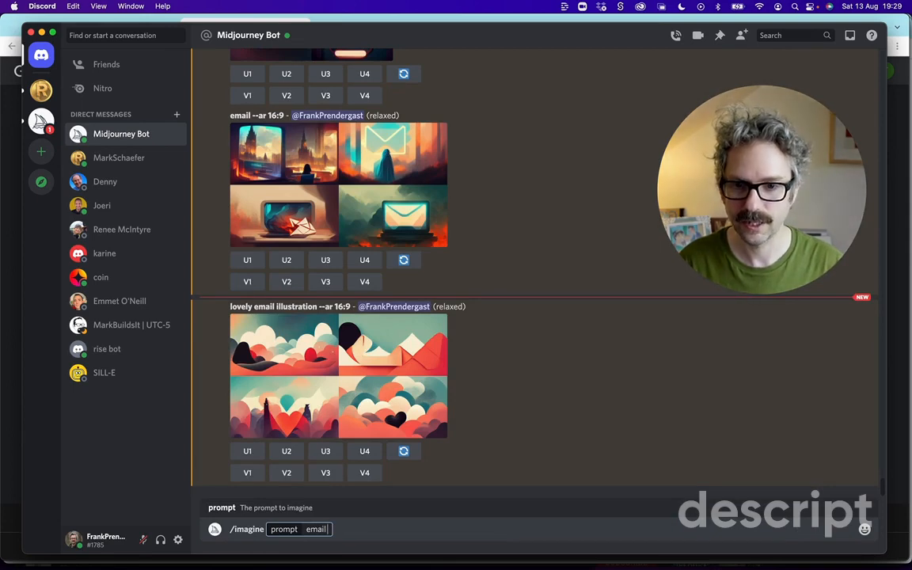
pyautogui.write(' lovely')
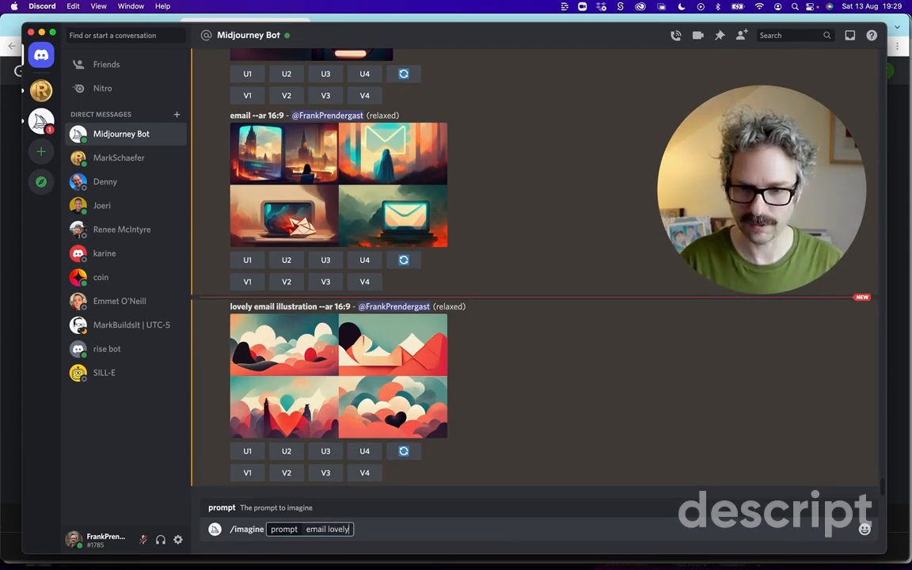
pyautogui.write(' illustr')
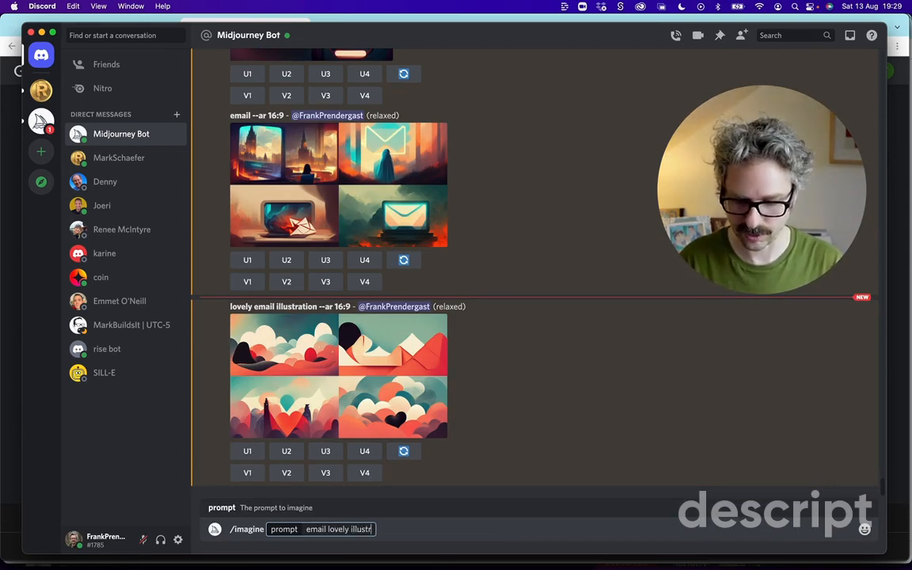
pyautogui.write('ation --ar')
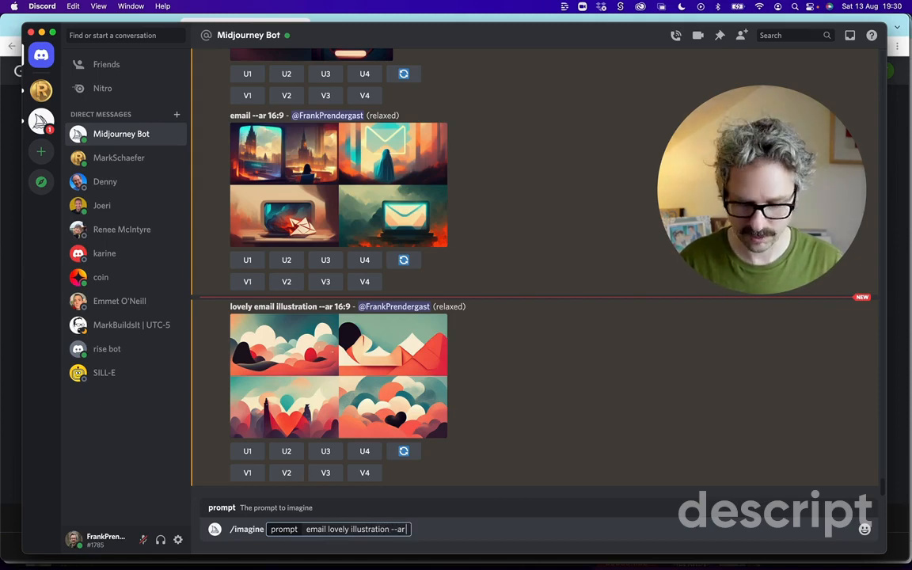
pyautogui.write(' 16:9')
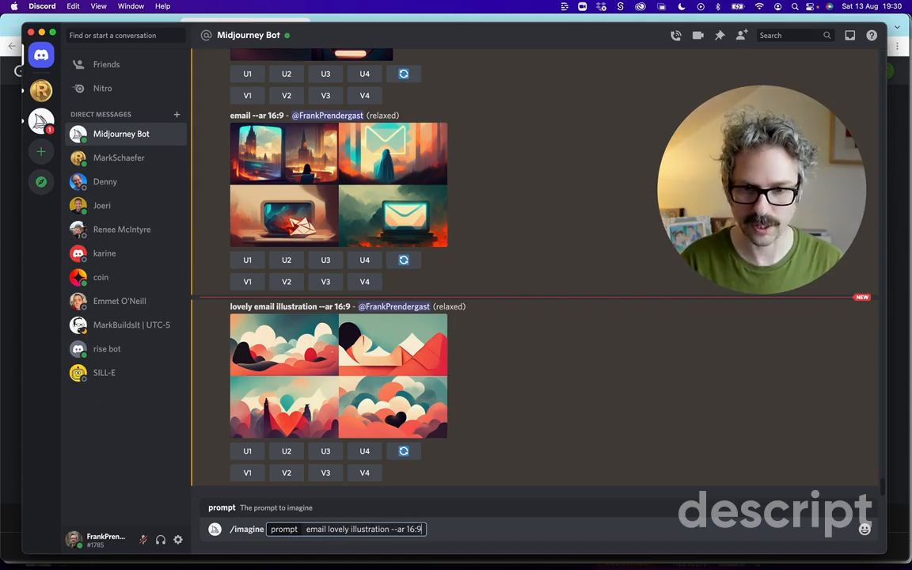
pyautogui.press('Return')
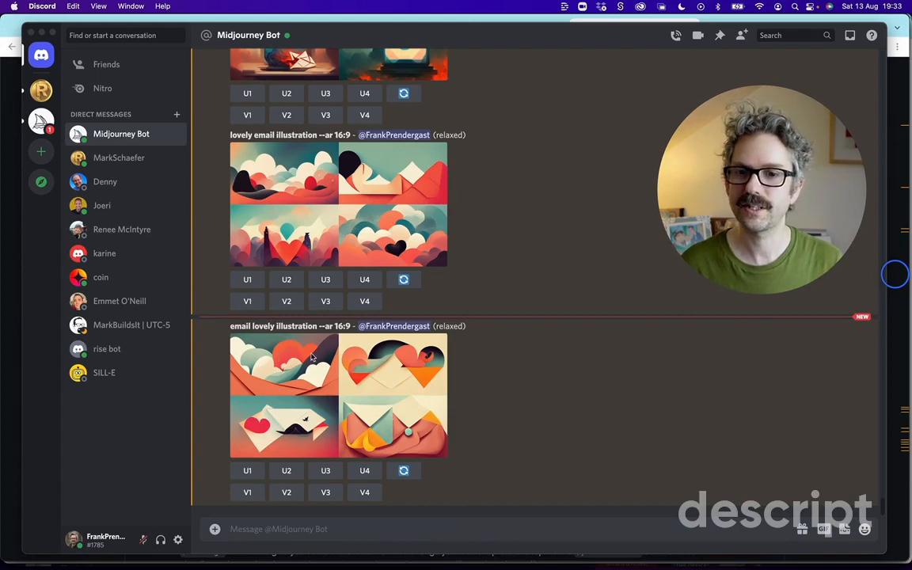
# Generate images through the /imagine command with the weighted prompt "email::1.5 lovely illustration --ar 16:9"
pyautogui.click(258, 481)
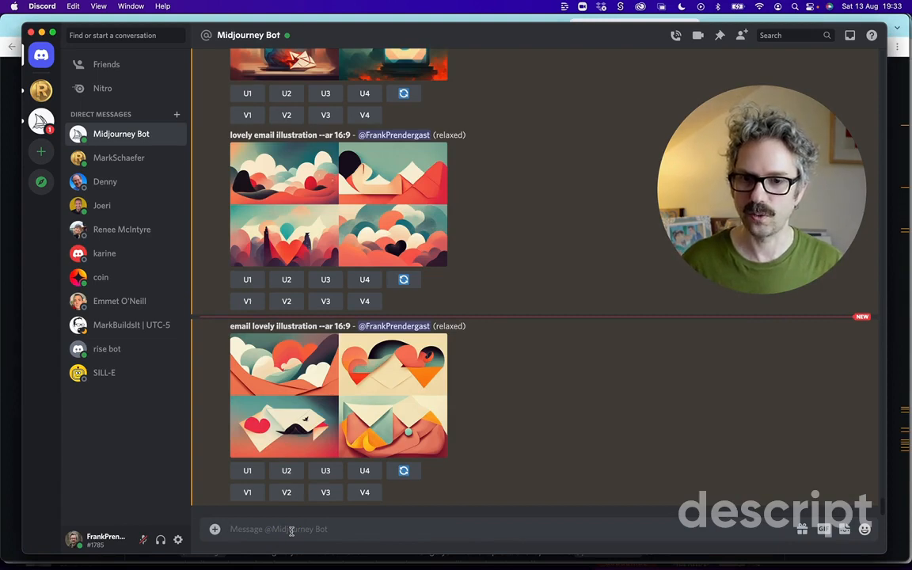
pyautogui.write('/imag')
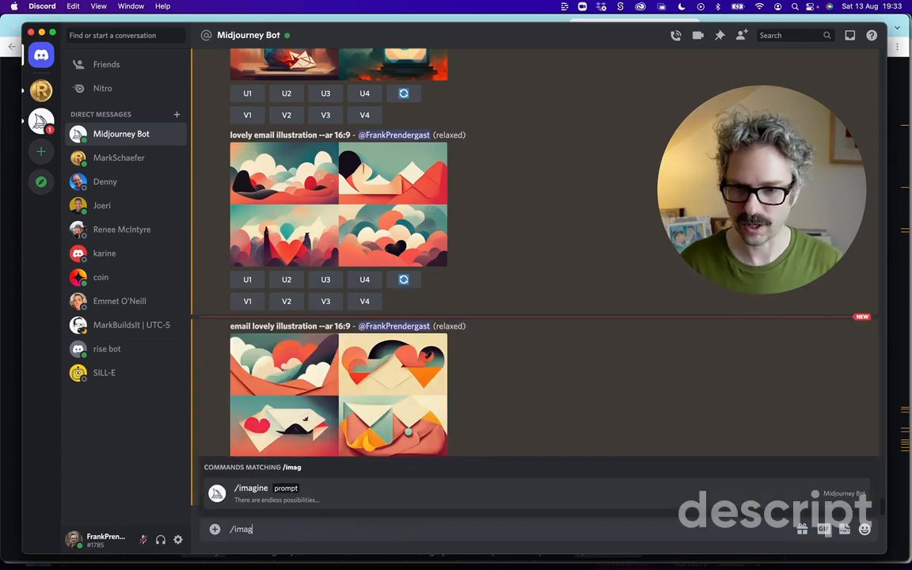
pyautogui.click(283, 490)
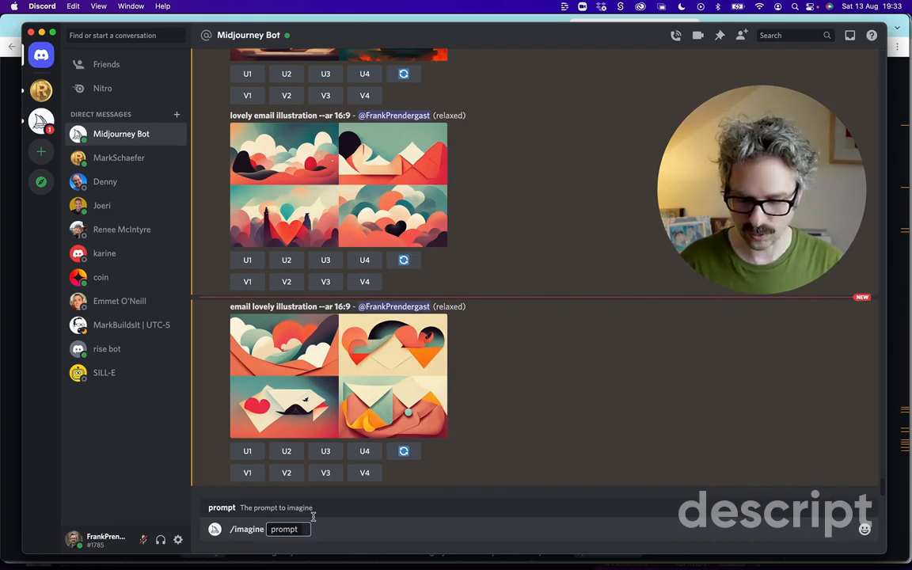
pyautogui.write('email')
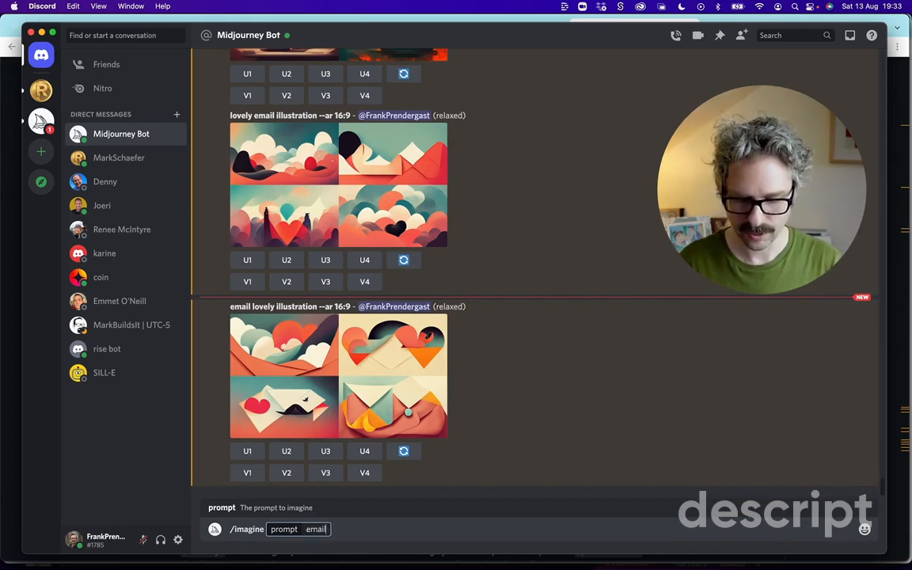
pyautogui.write('::')
pyautogui.hotkey('ctrl', 'alt', 'Tab')
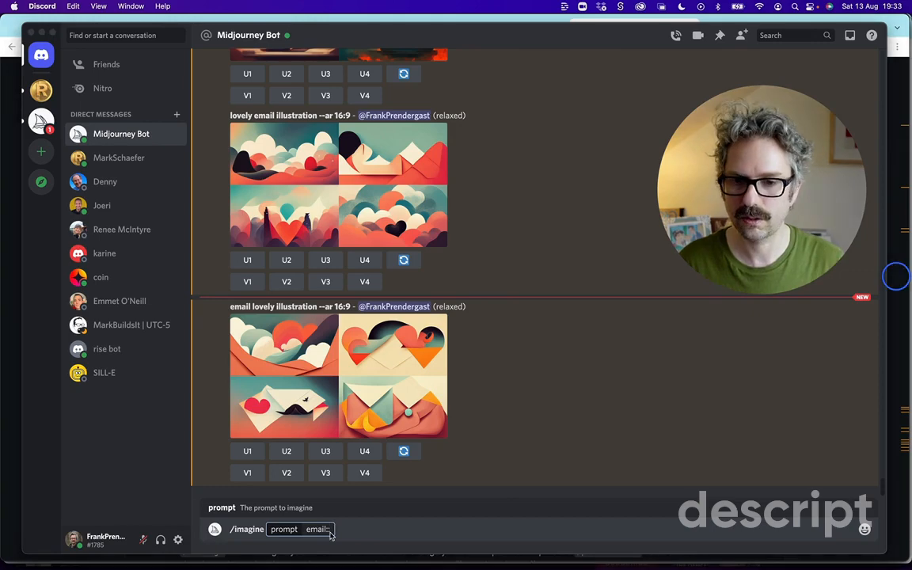
pyautogui.click(330, 536)
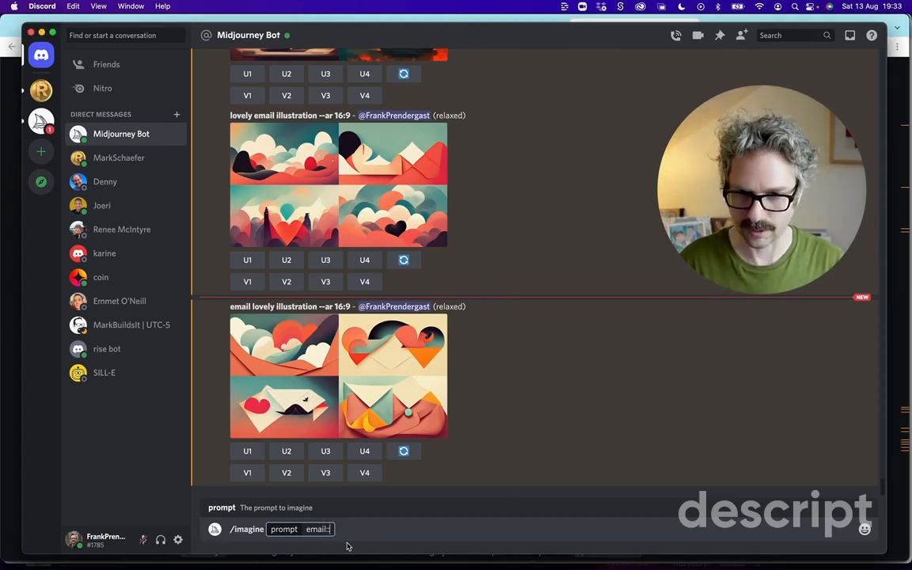
pyautogui.write('1.5')
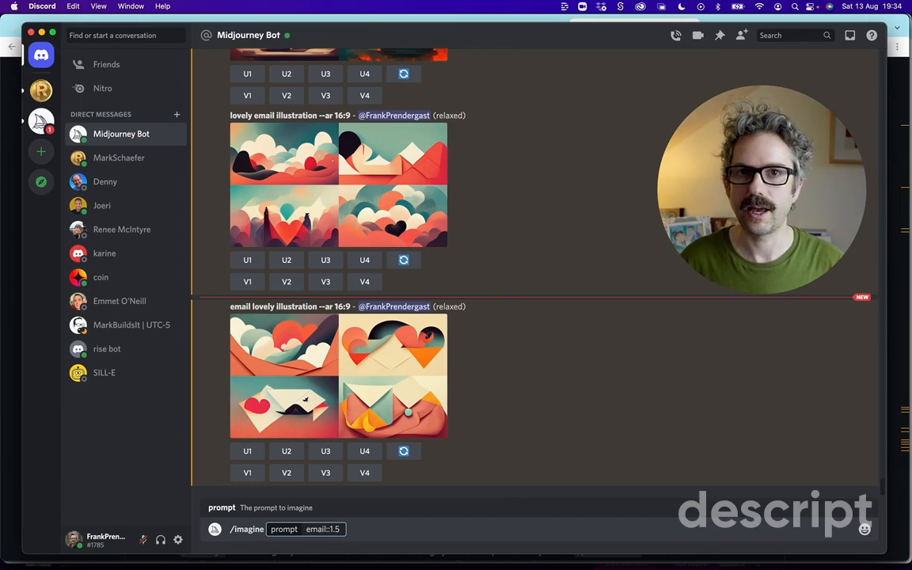
pyautogui.write('lovely')
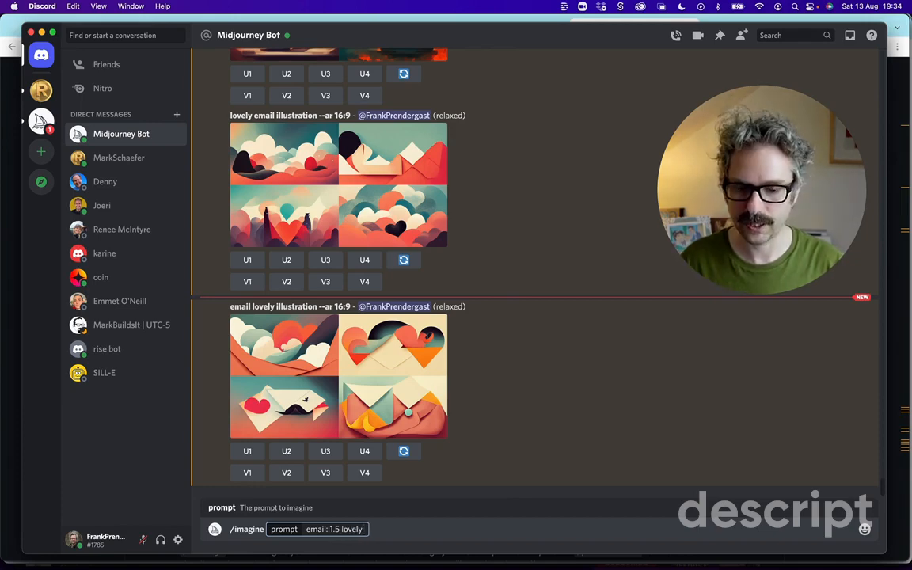
pyautogui.write(' illustration')
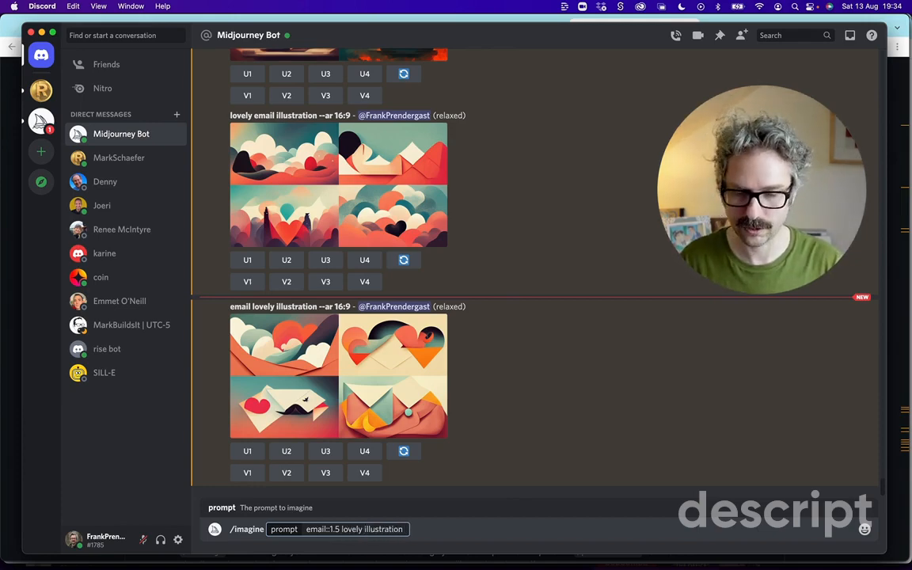
pyautogui.write(' --')
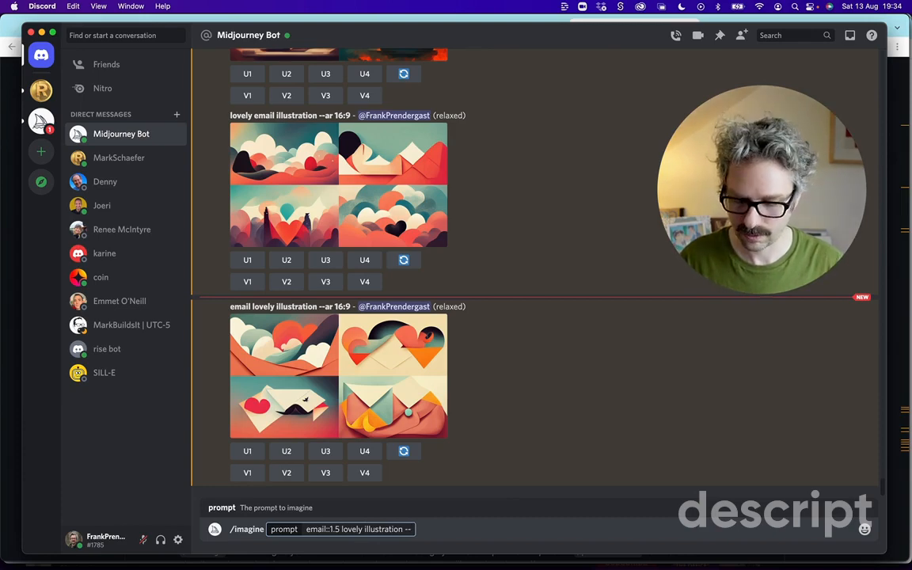
pyautogui.write('ar 16')
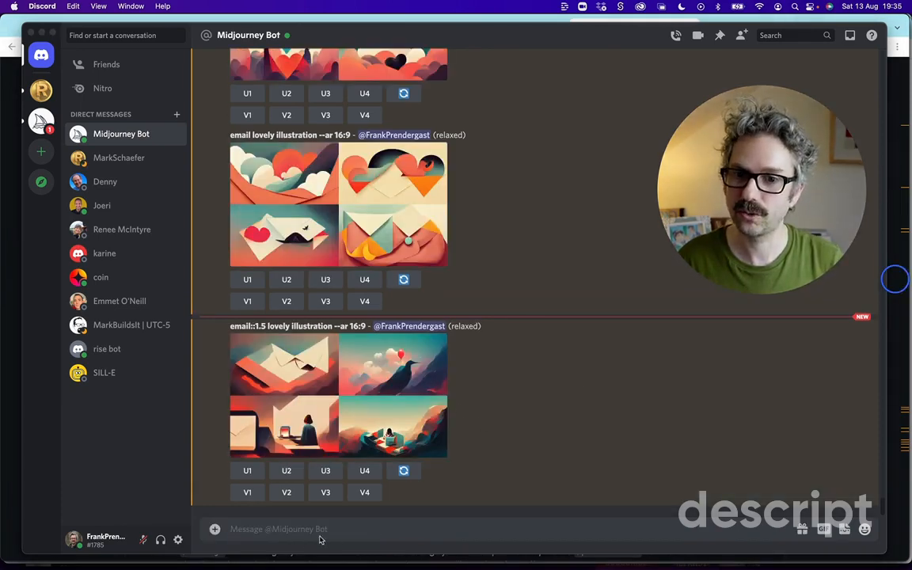
# Generate images through the /imagine command with the weighted prompt "email::2 heart illustration --ar 16:9"
pyautogui.click(475, 445)
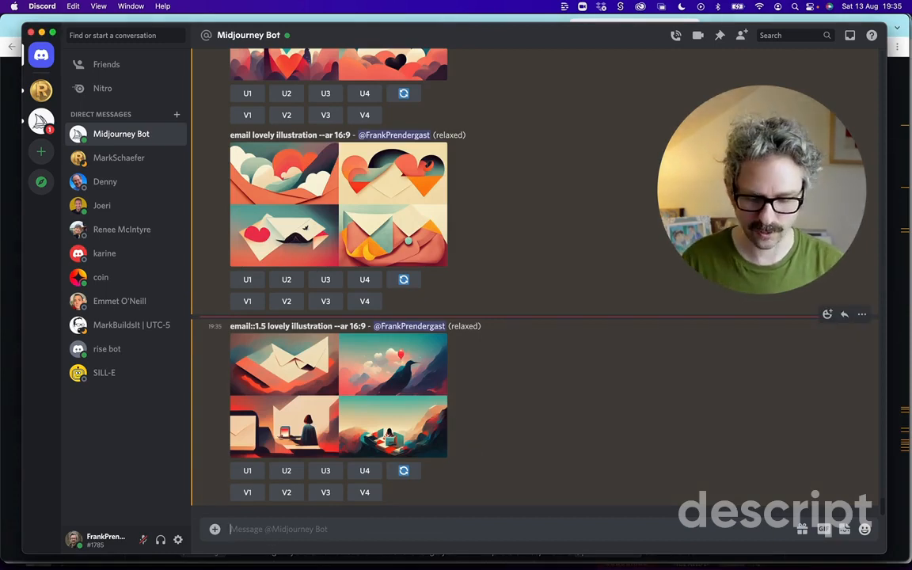
pyautogui.write('/imag')
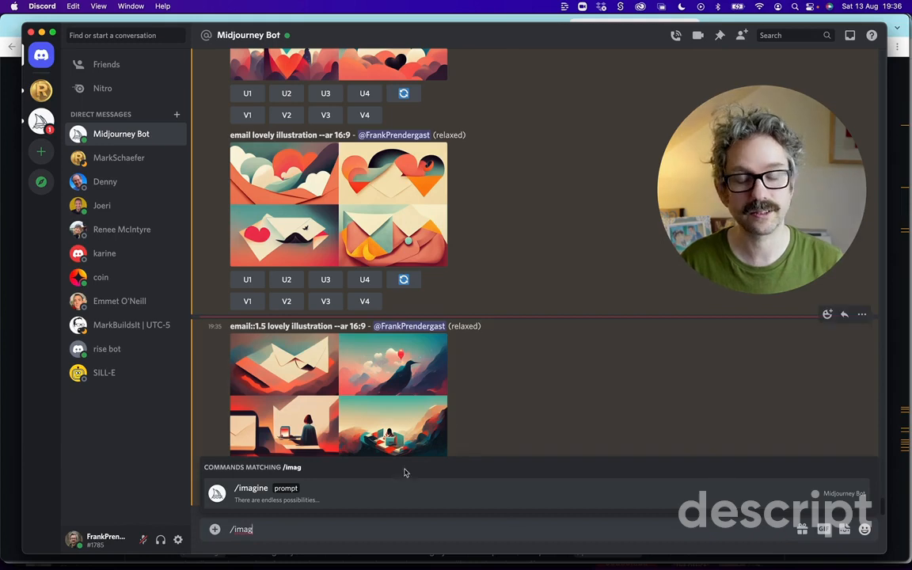
pyautogui.click(287, 493)
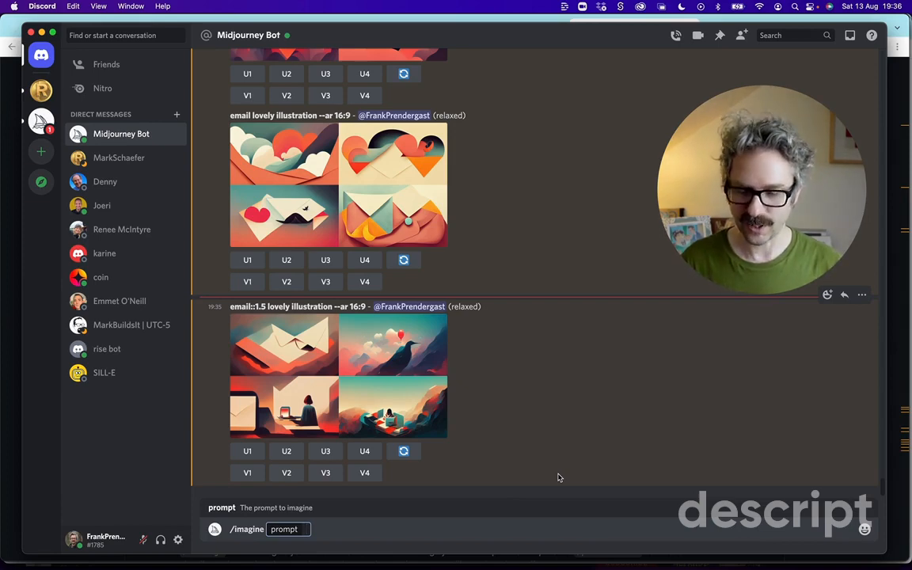
pyautogui.write('email')
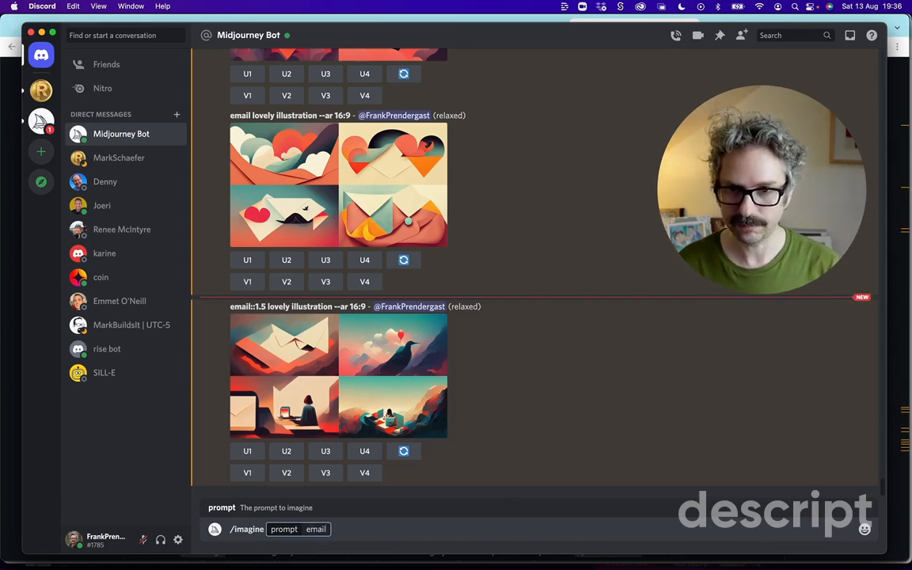
pyautogui.write('::2')
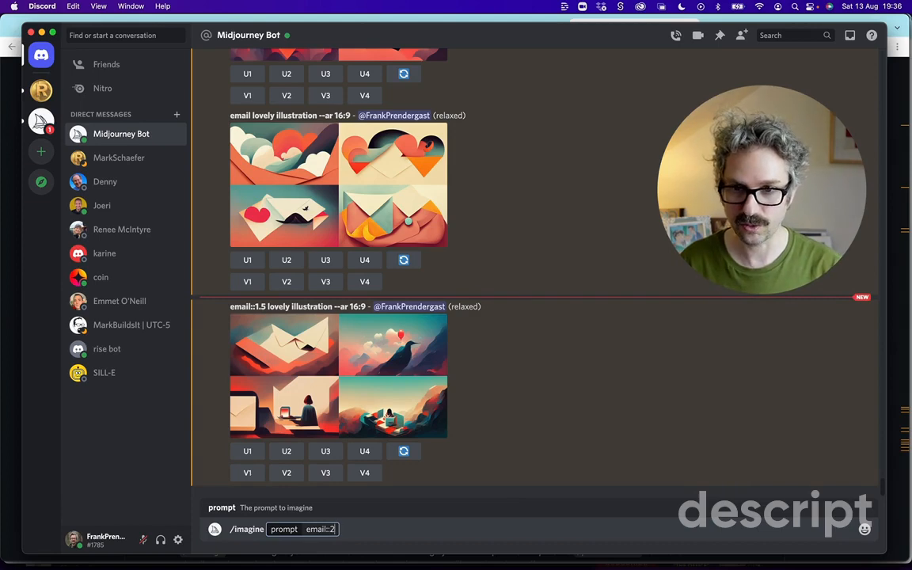
pyautogui.write('heart')
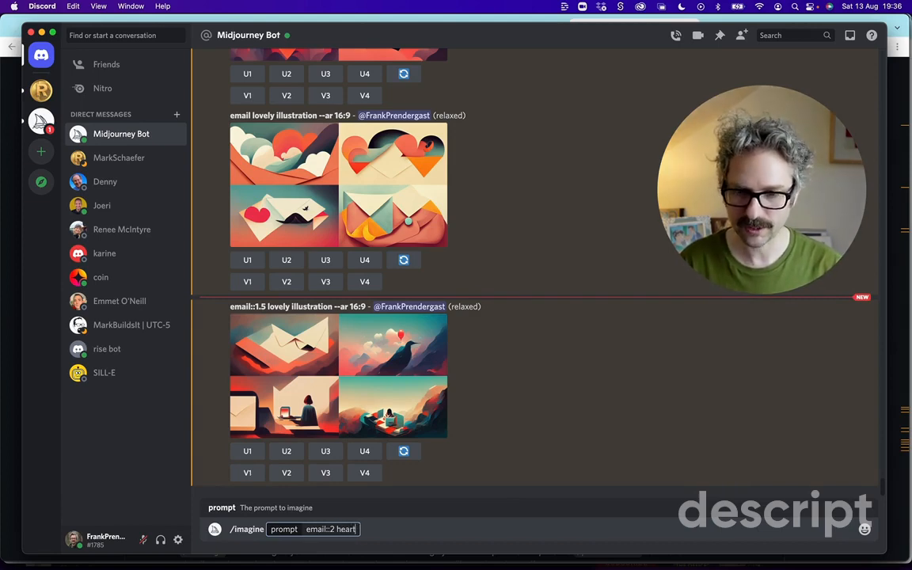
pyautogui.write(' i')
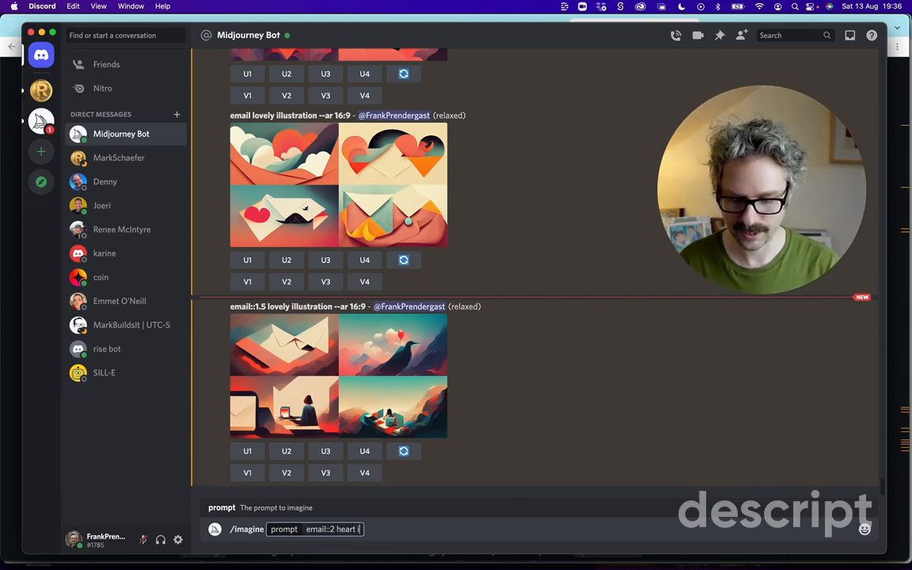
pyautogui.write('llustration ')
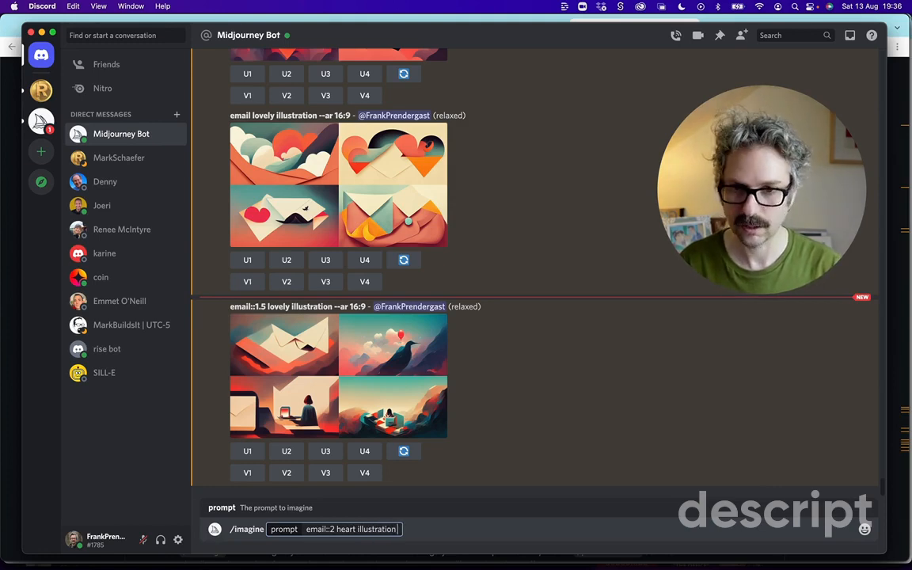
pyautogui.write('--ar 16')
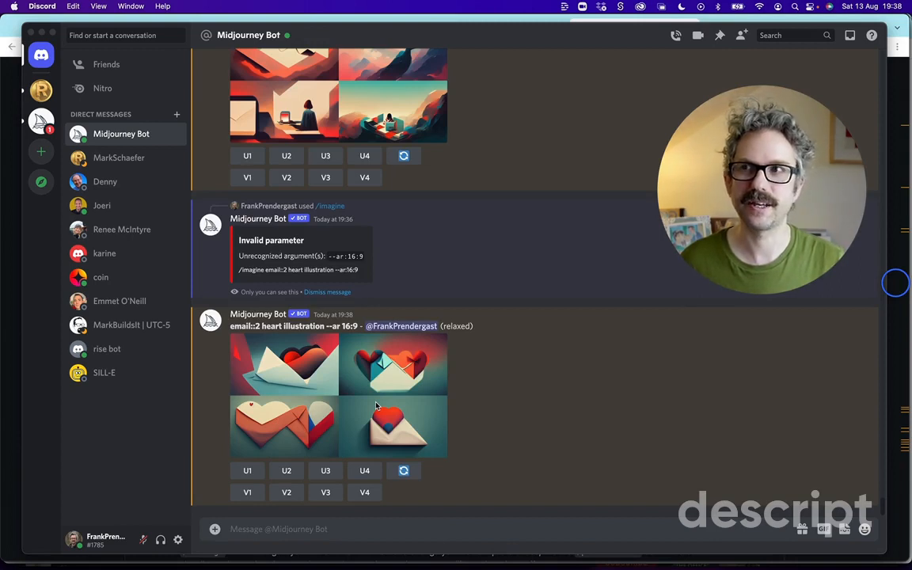
# Generate images through the /imagine command with the negatively weighted prompt "email::1.5 heart::-1 illustration --ar 16:9"
pyautogui.click(239, 481)
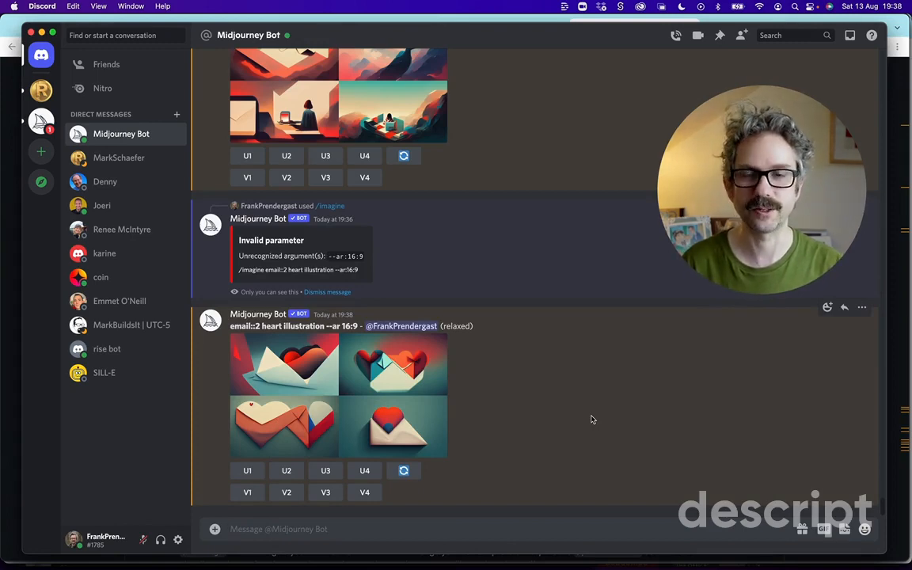
pyautogui.write('/imagine')
pyautogui.click(285, 490)
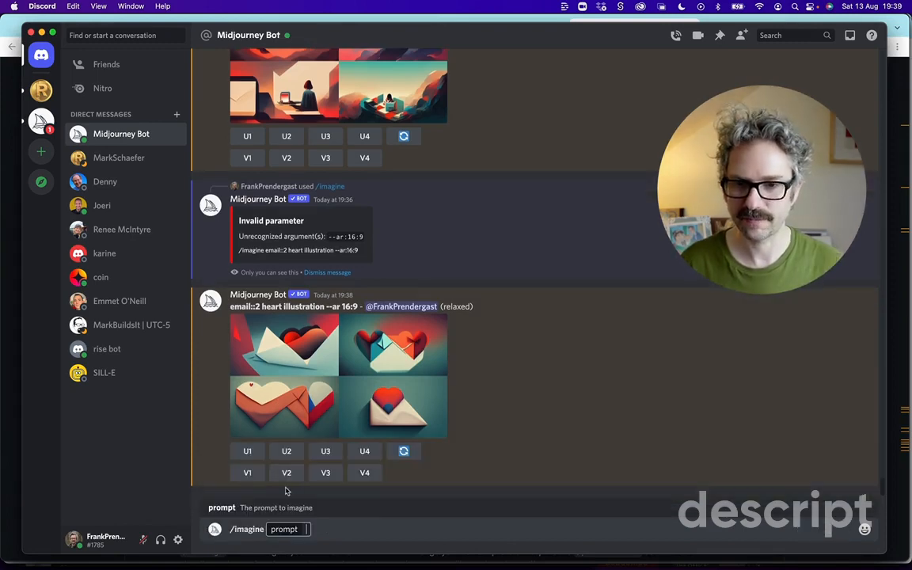
pyautogui.write('email::')
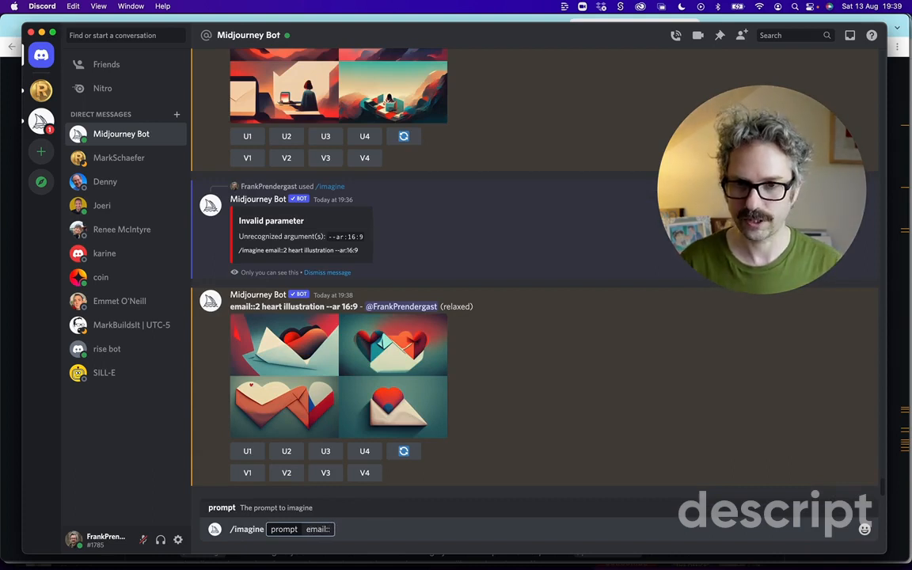
pyautogui.write('1')
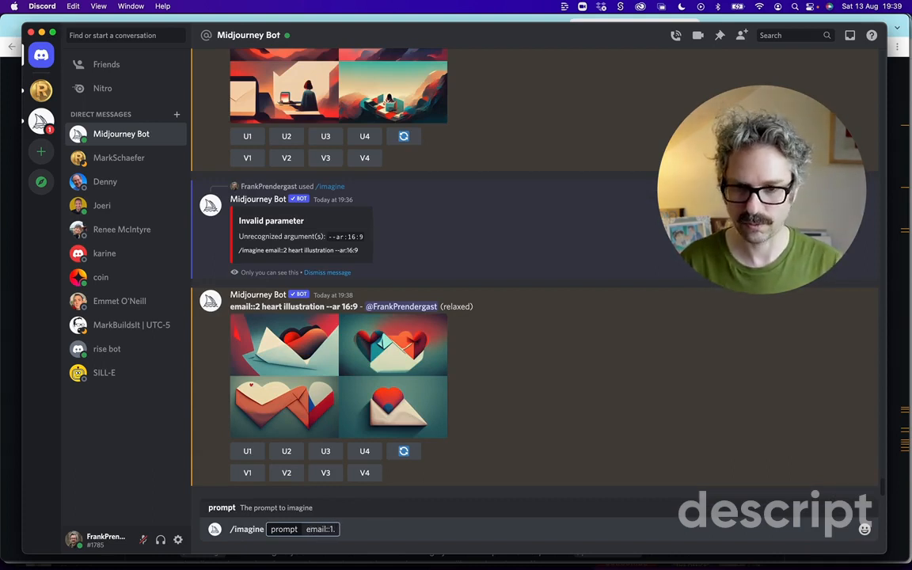
pyautogui.write('.5')
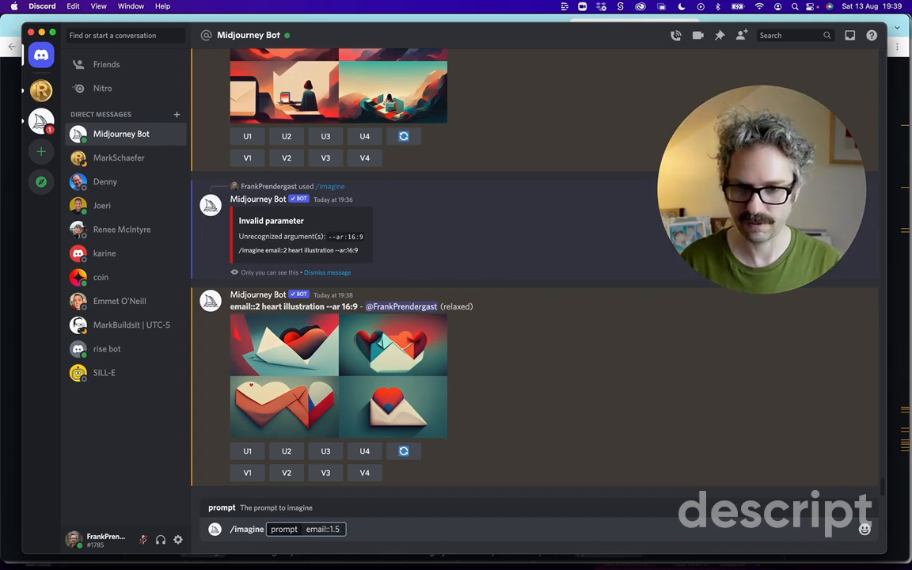
pyautogui.write(' hear')
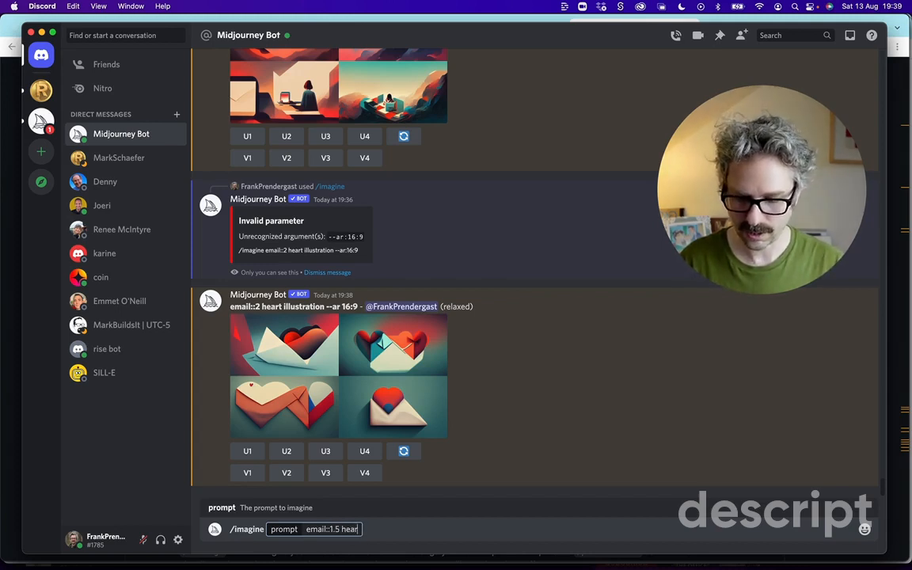
pyautogui.write('t::-1')
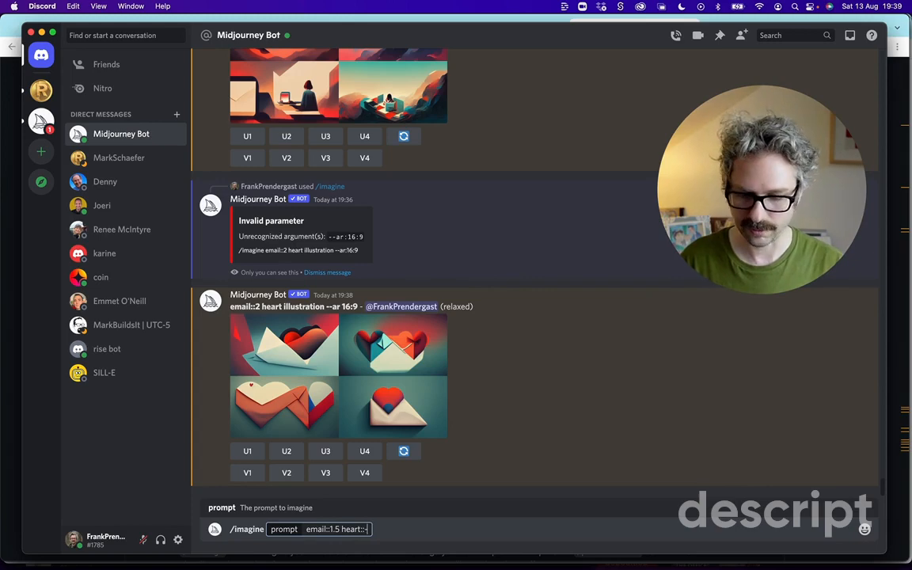
pyautogui.write(' illustratio')
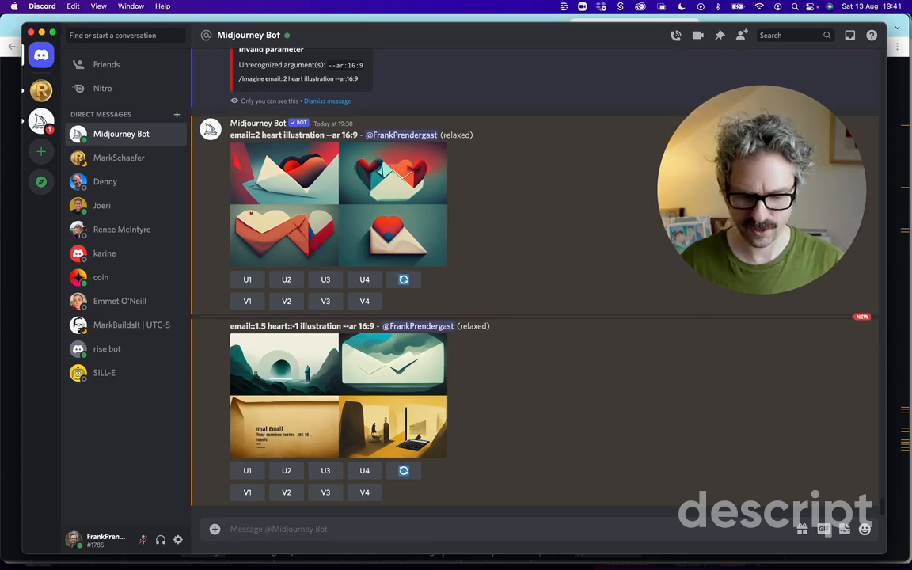
# Generate images through the /imagine command with "email::1.5 heart illustration --ar 16:9", and enlarge the resulting grid to examine it
pyautogui.write('/ima')
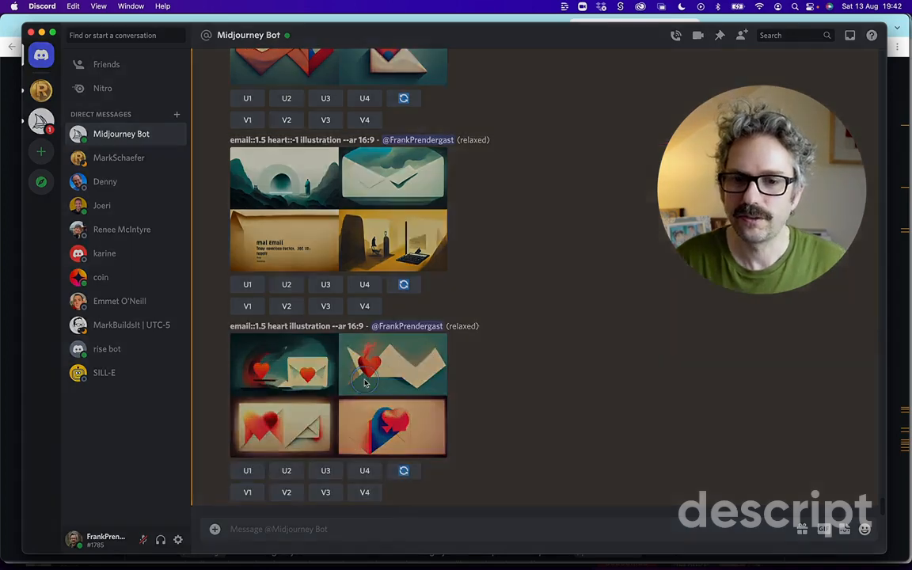
pyautogui.click(367, 384)
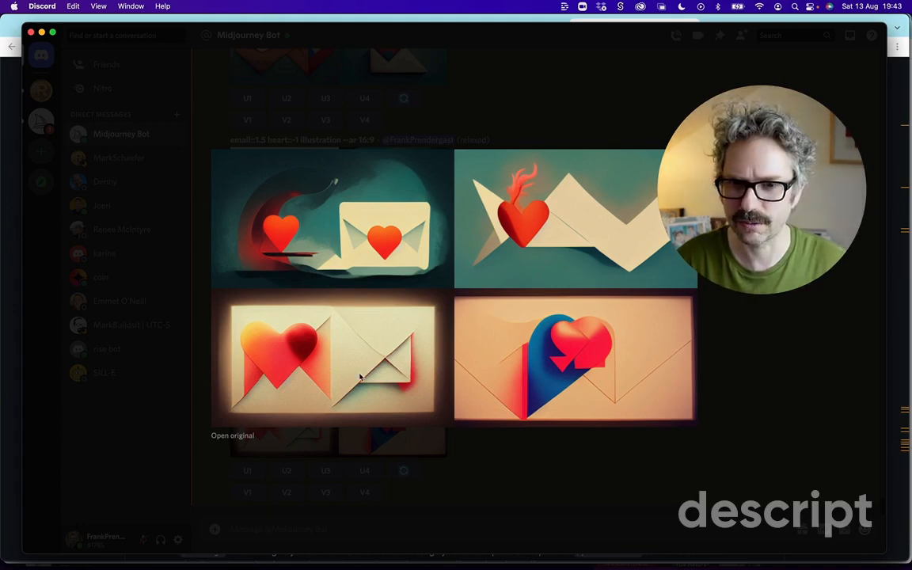
pyautogui.click(759, 392)
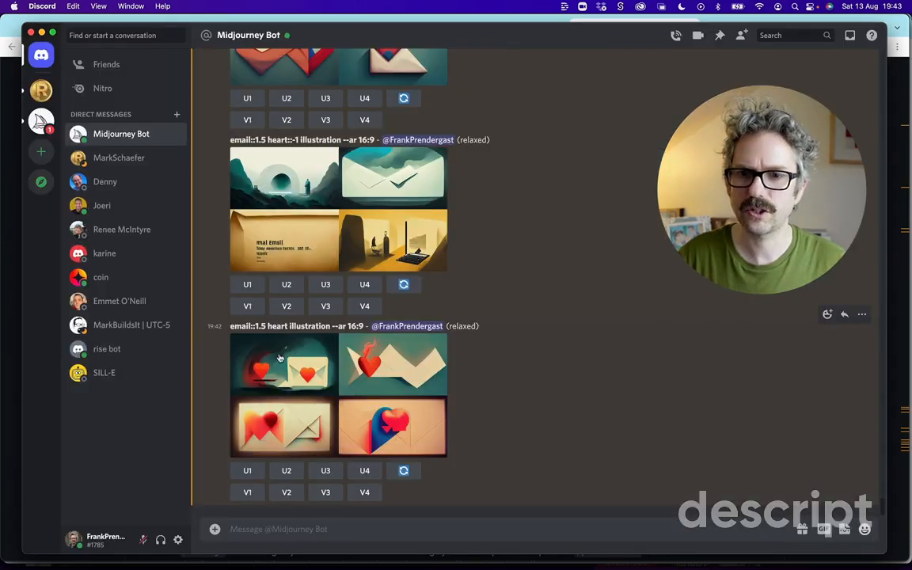
# Create variations of the first three images in the "email::1.5 heart illustration" grid and compare the new grids with the original
pyautogui.click(247, 492)
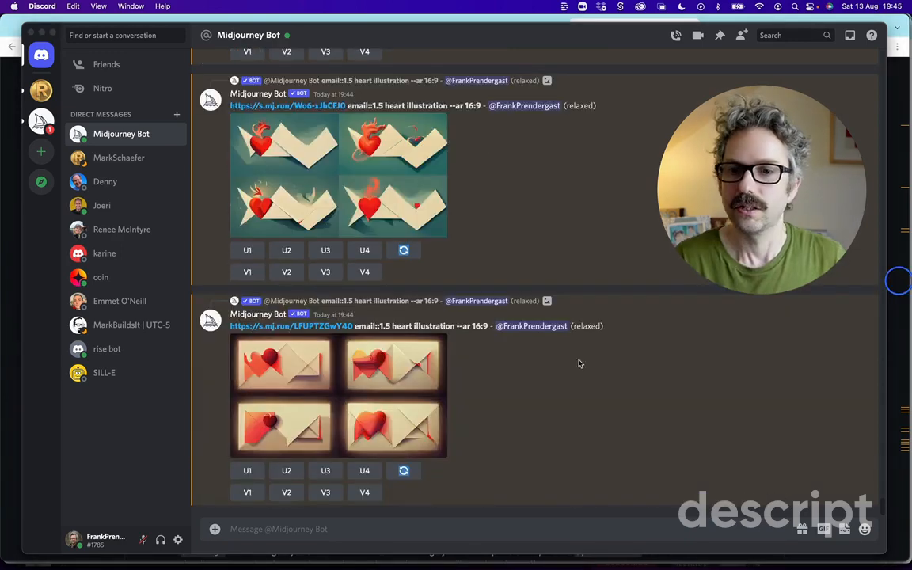
pyautogui.scroll(5, 360, 413)
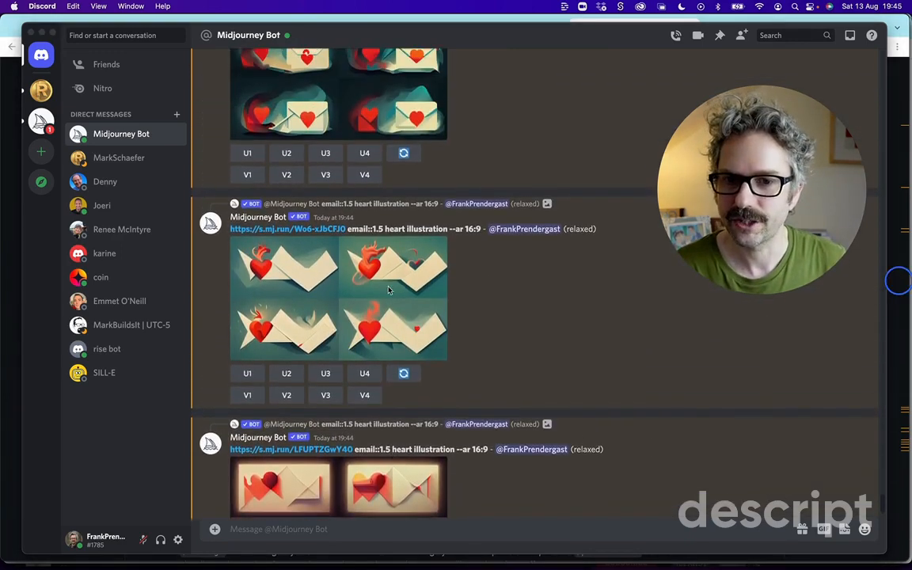
pyautogui.scroll(10, 386, 327)
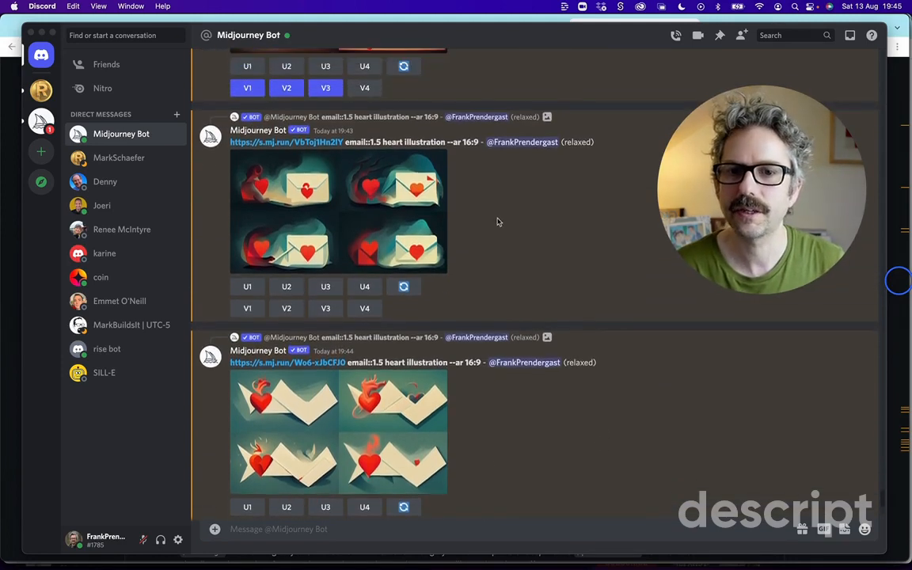
pyautogui.scroll(1, 273, 127)
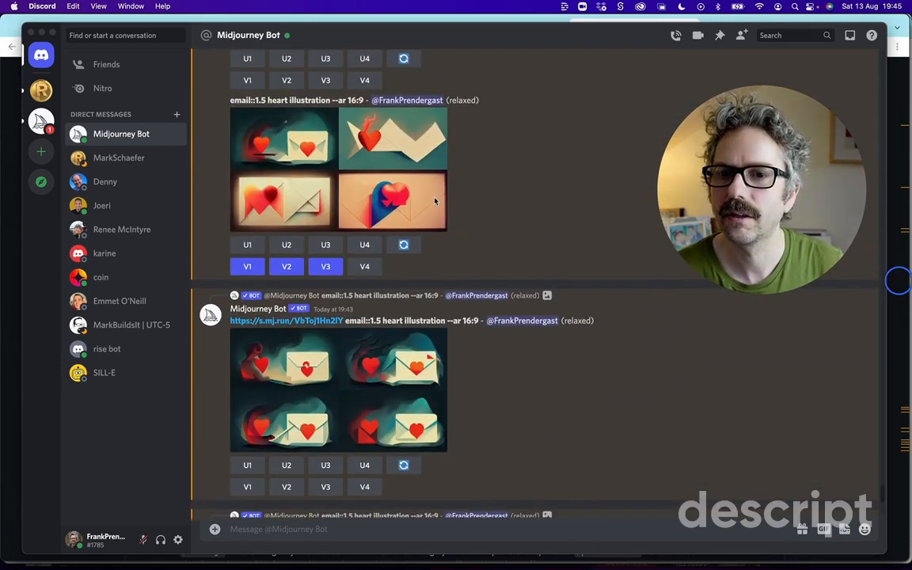
# Upscale the first image of the original "email::1.5 heart illustration" grid and inspect the upscaled result at larger size
pyautogui.click(285, 147)
pyautogui.press('Escape')
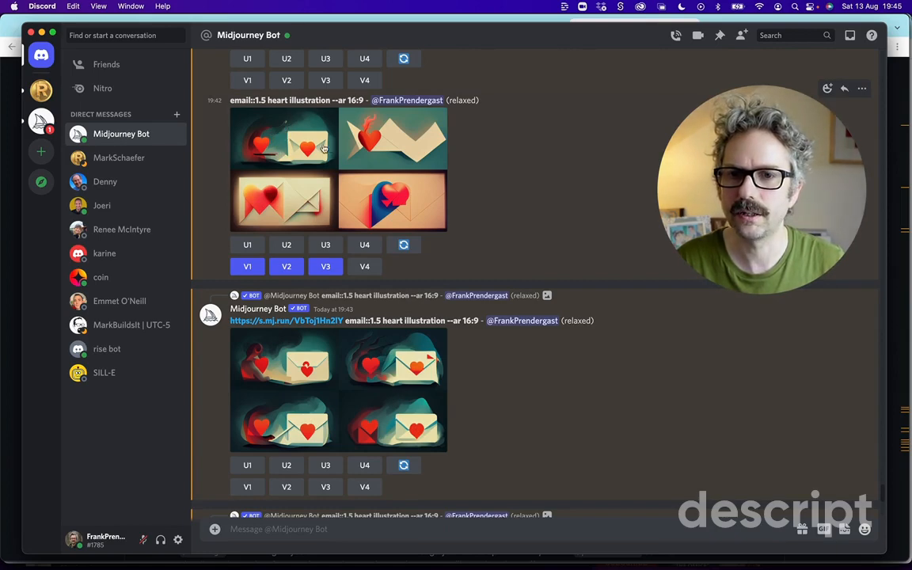
pyautogui.click(247, 245)
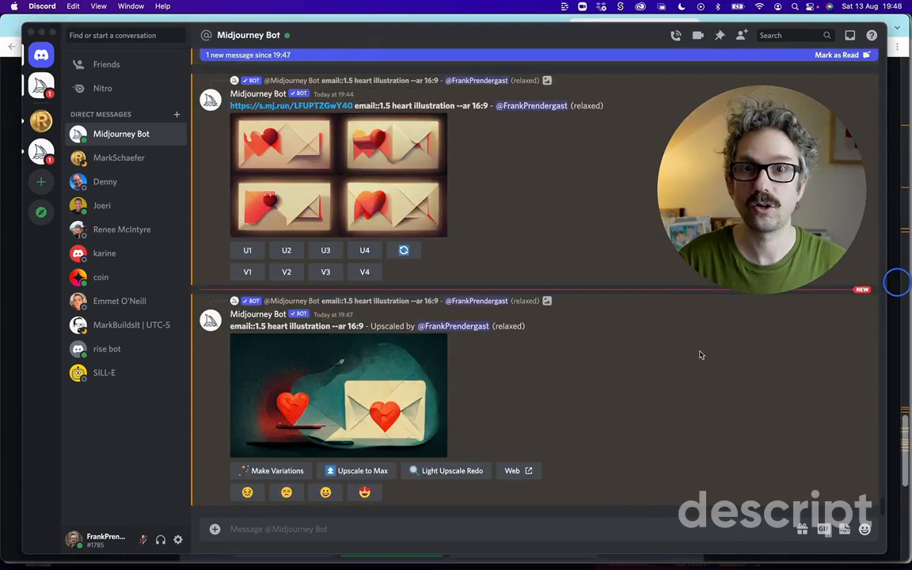
pyautogui.click(588, 410)
pyautogui.click(322, 401)
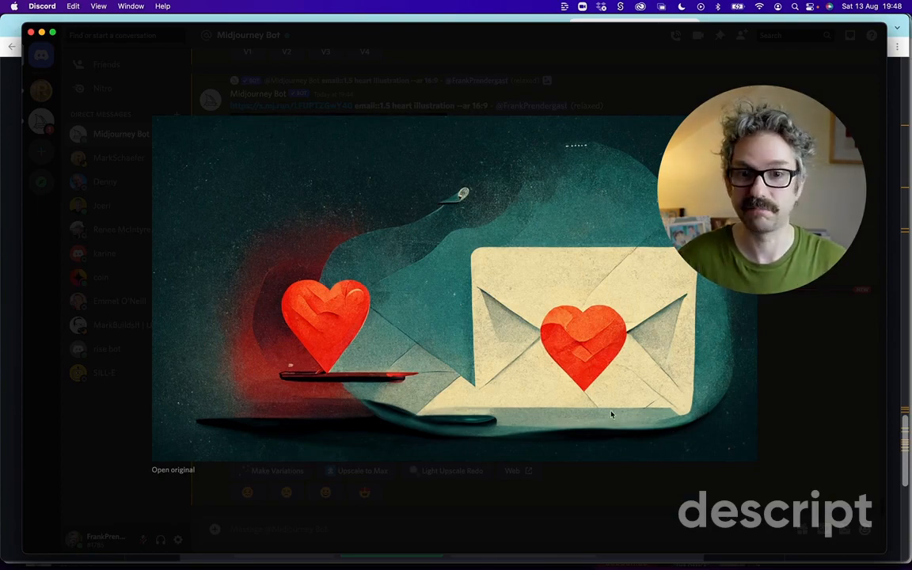
pyautogui.click(814, 431)
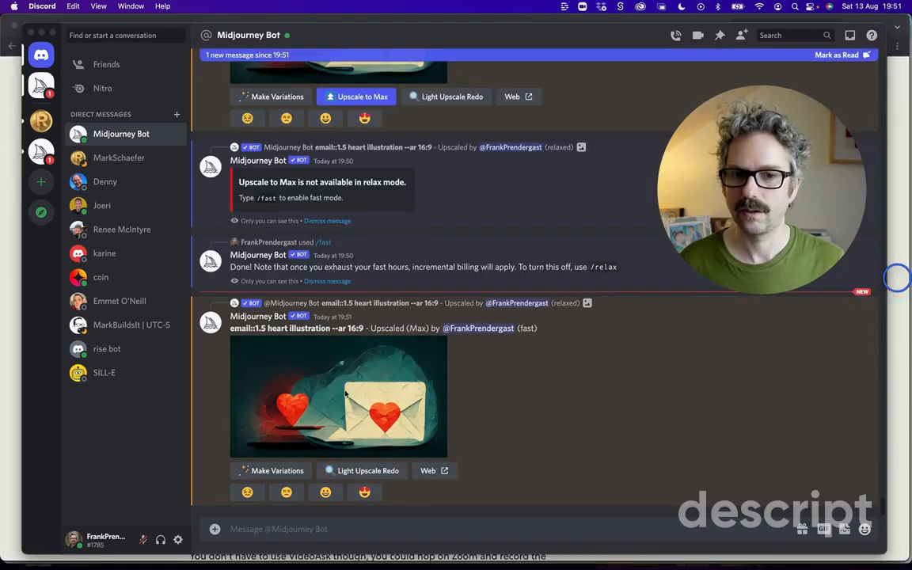
# Enlarge the max-upscaled heart and envelope illustration and open its original file in the browser
pyautogui.click(348, 393)
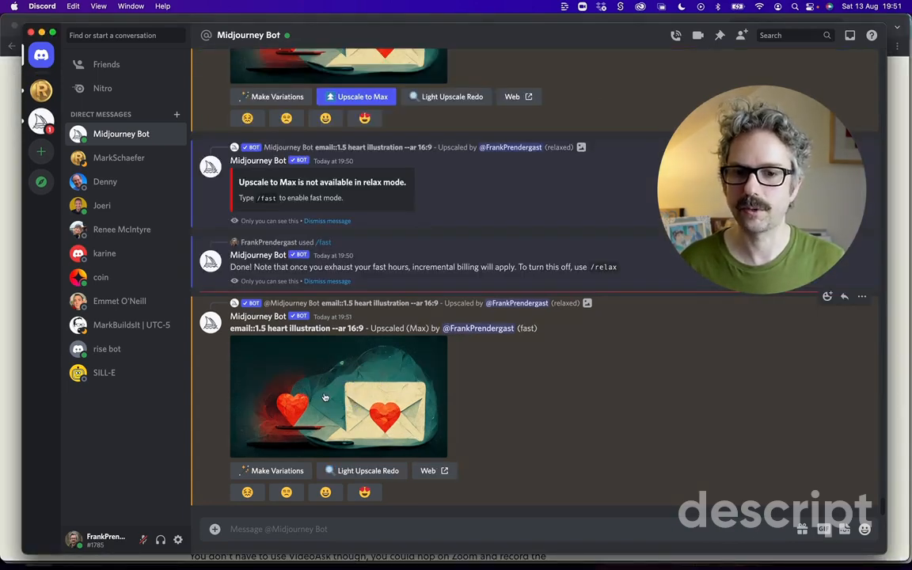
pyautogui.click(283, 357)
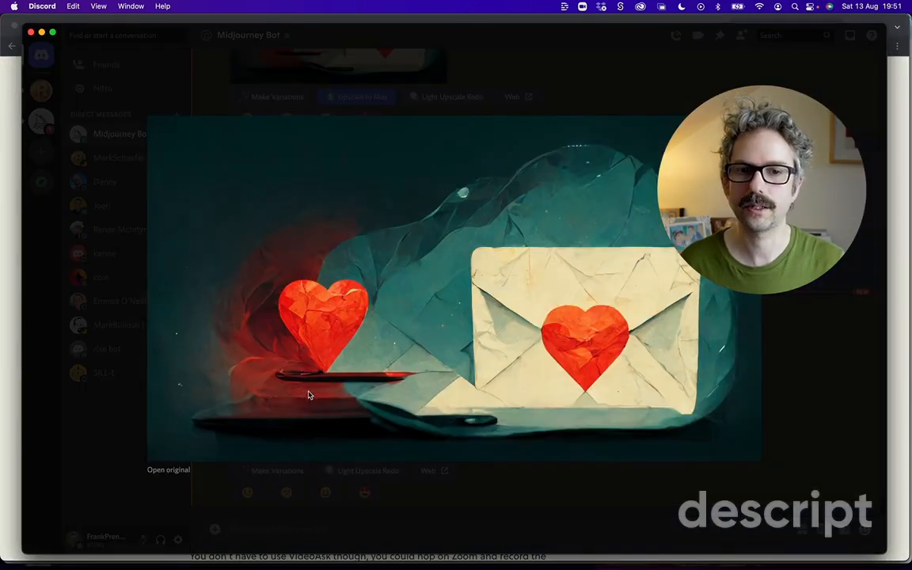
pyautogui.click(166, 472)
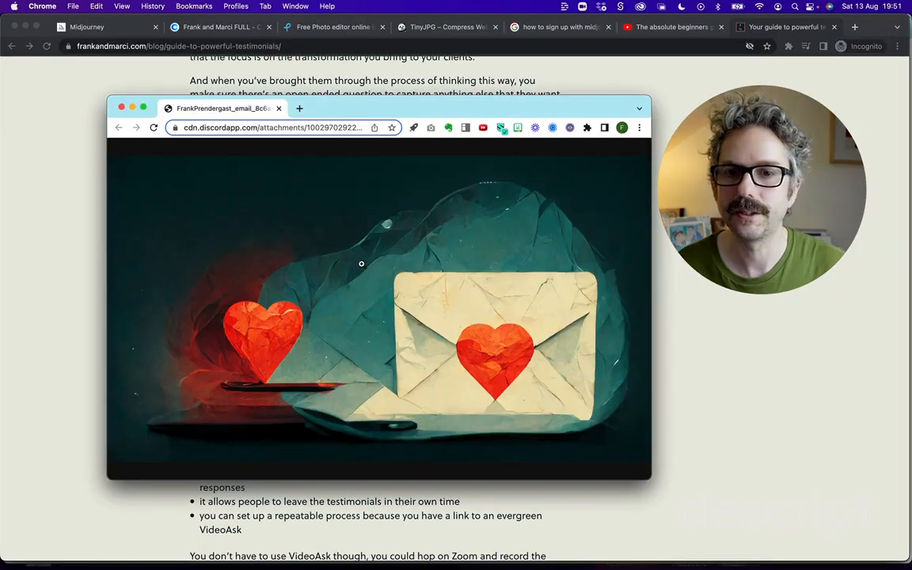
# Save the full-size illustration as MJ-lovely-email in the testimonials folder and dismiss the downloads bar
pyautogui.rightClick(356, 266)
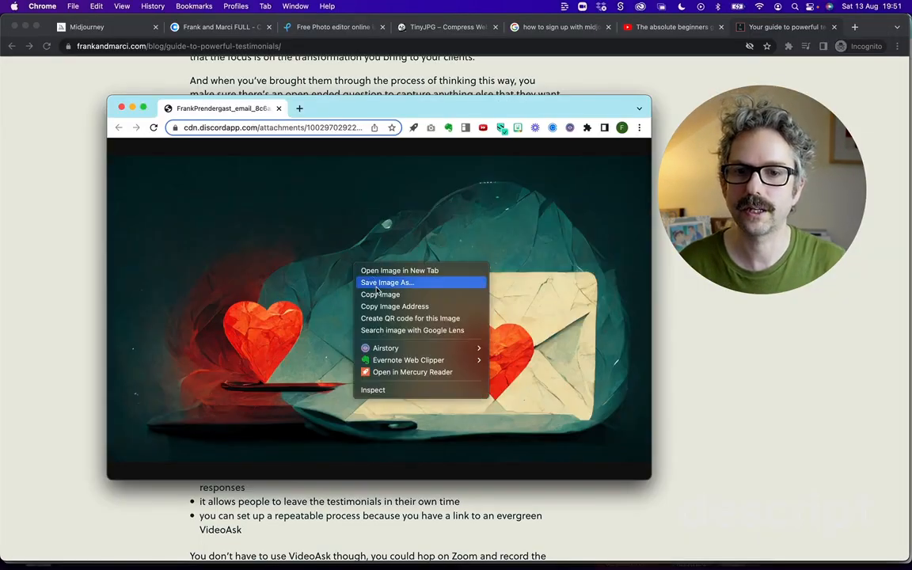
pyautogui.click(378, 284)
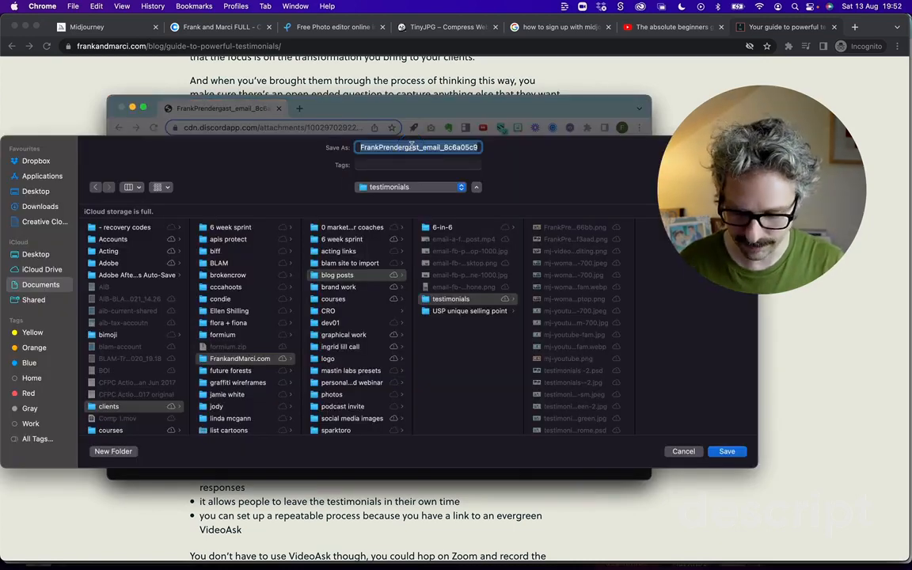
pyautogui.write('MJ-lo')
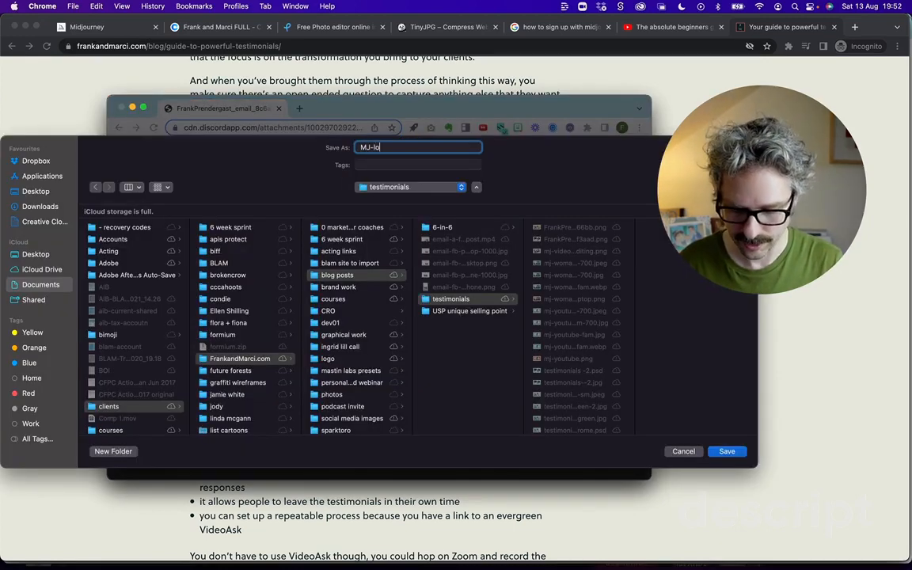
pyautogui.write('vely-email')
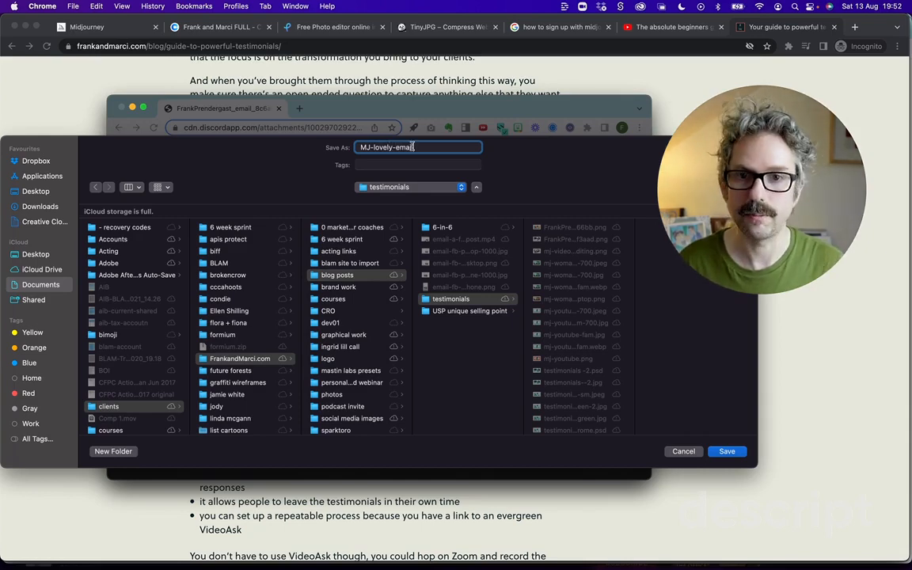
pyautogui.press('Return')
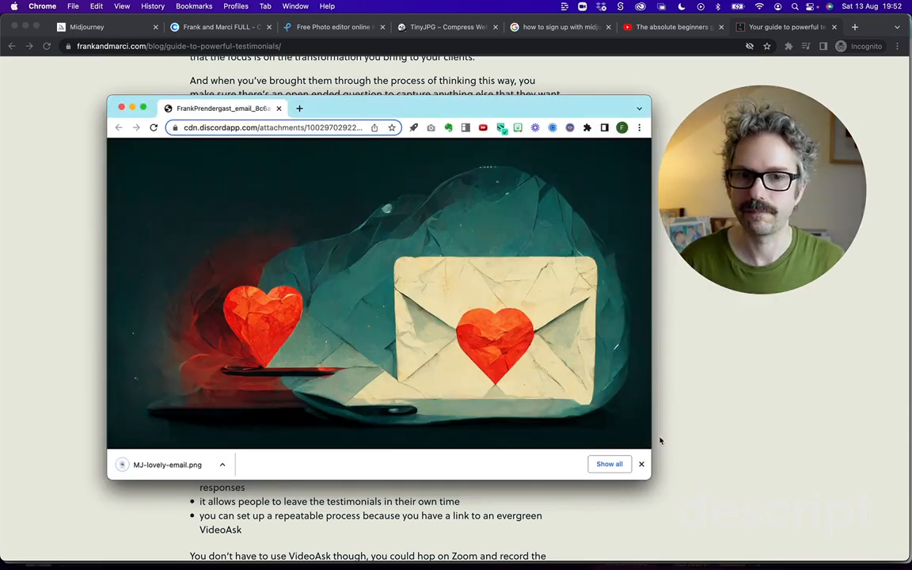
pyautogui.click(641, 463)
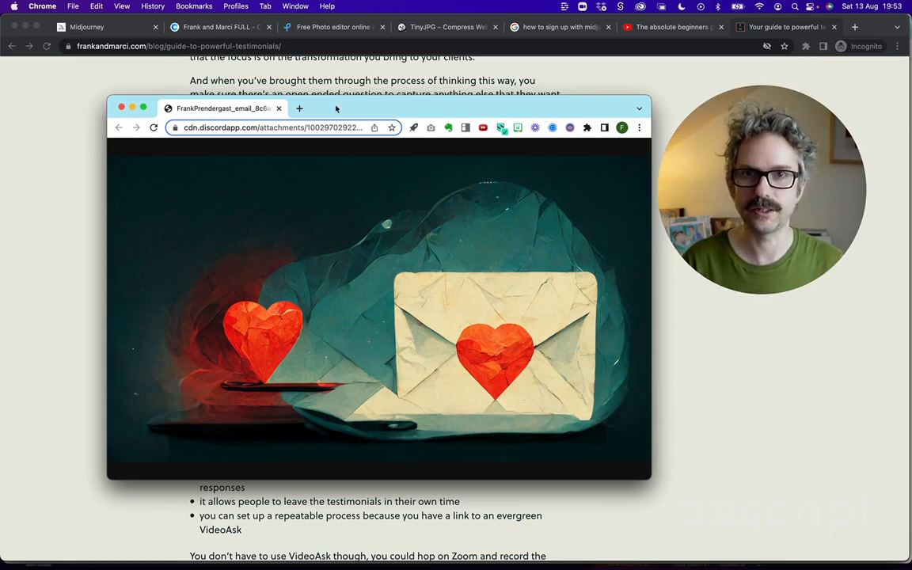
# Return to the "Your guide to powerful testimonials" blog post and examine the colour style of its illustrations
pyautogui.click(706, 372)
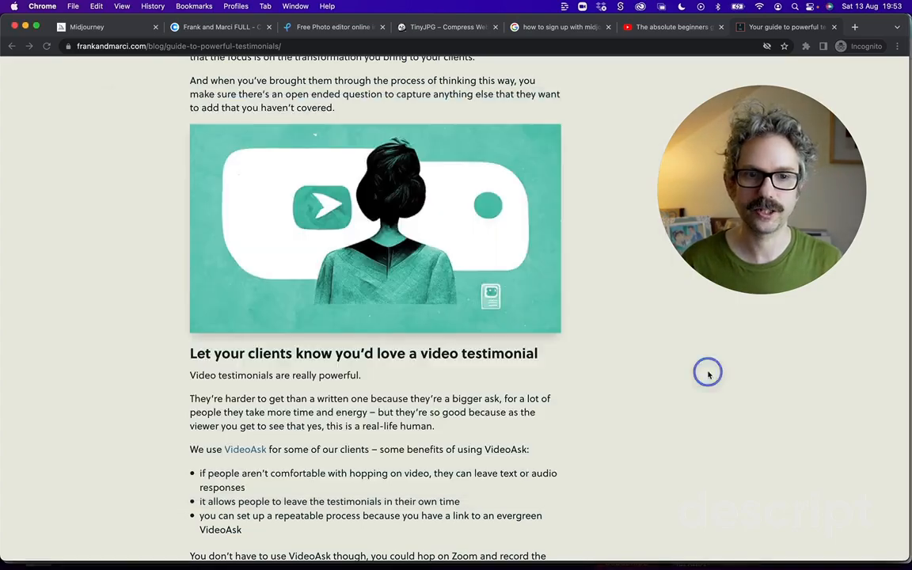
pyautogui.scroll(3, 391, 285)
pyautogui.scroll(15, 390, 285)
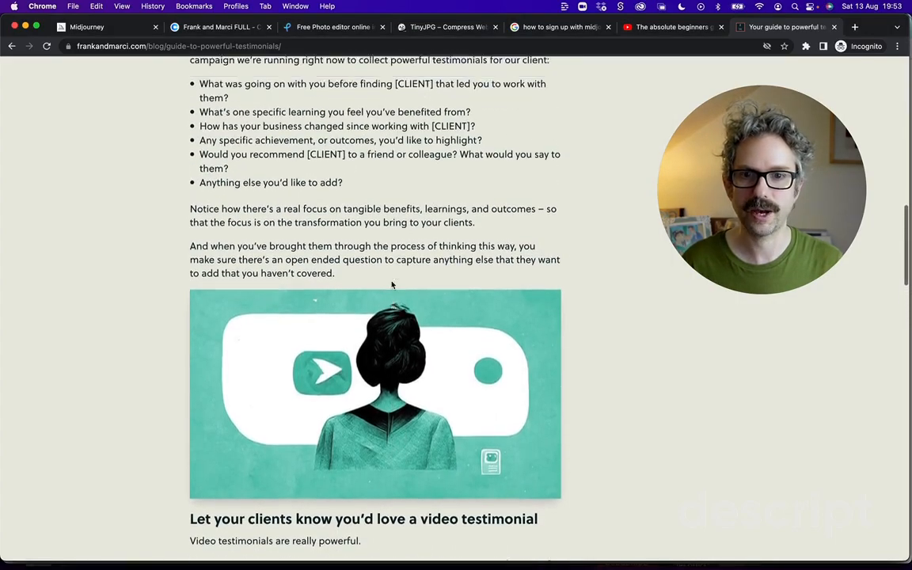
pyautogui.scroll(-10, 348, 253)
pyautogui.scroll(-20, 364, 268)
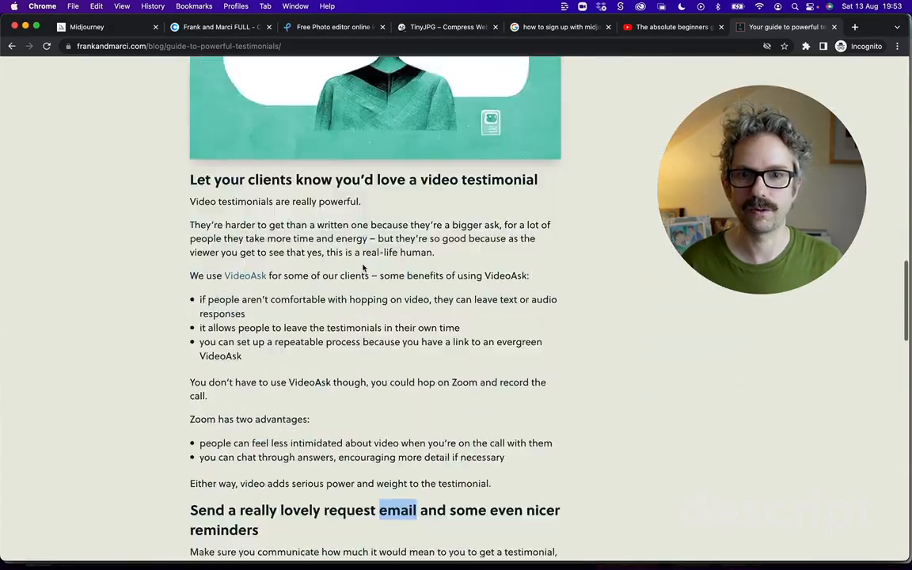
pyautogui.scroll(15, 362, 273)
pyautogui.scroll(20, 362, 273)
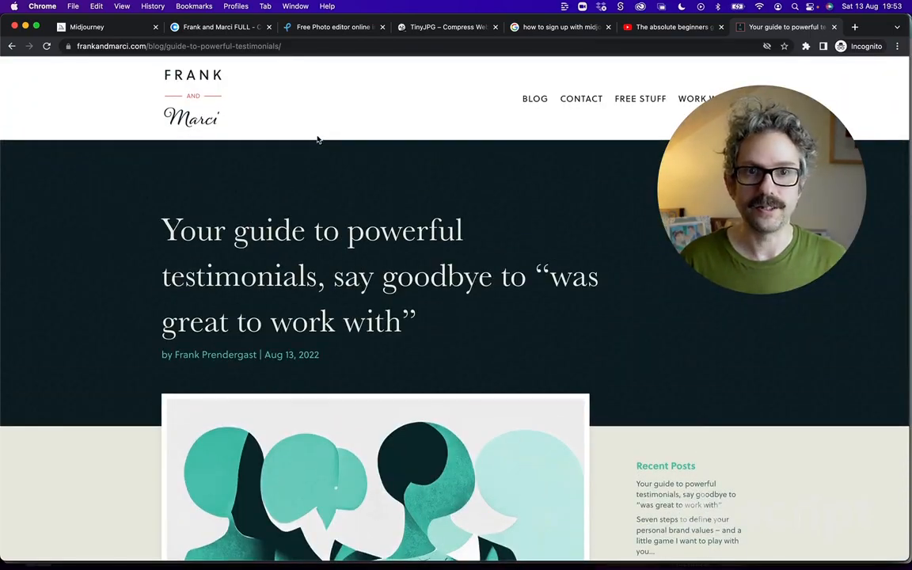
# Switch to the Pixlr website and open the Pixlr E advanced photo editor
pyautogui.click(310, 32)
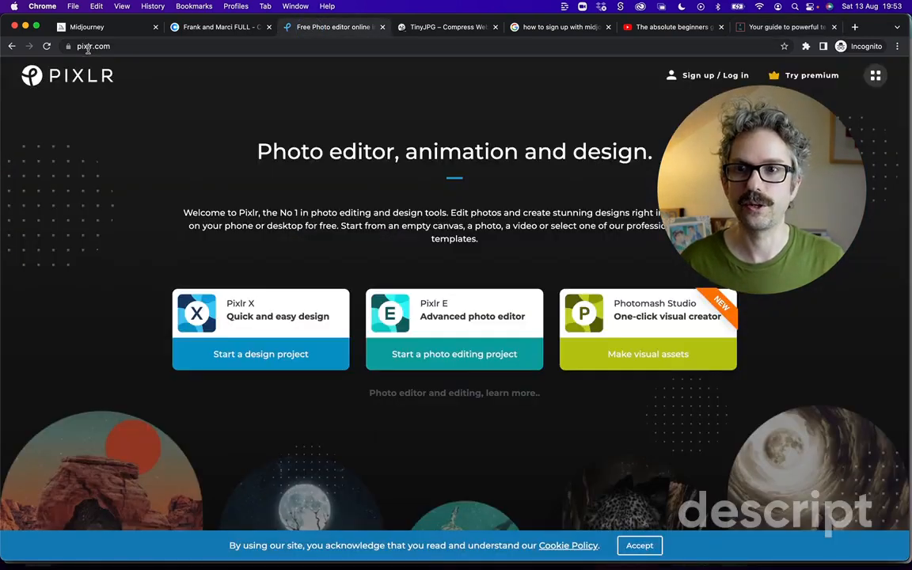
pyautogui.click(446, 317)
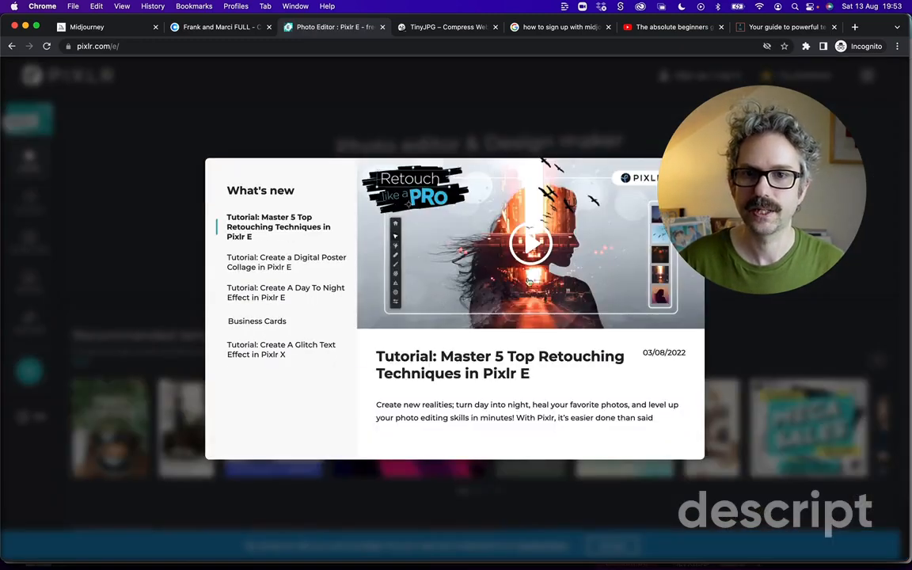
pyautogui.moveTo(733, 166)
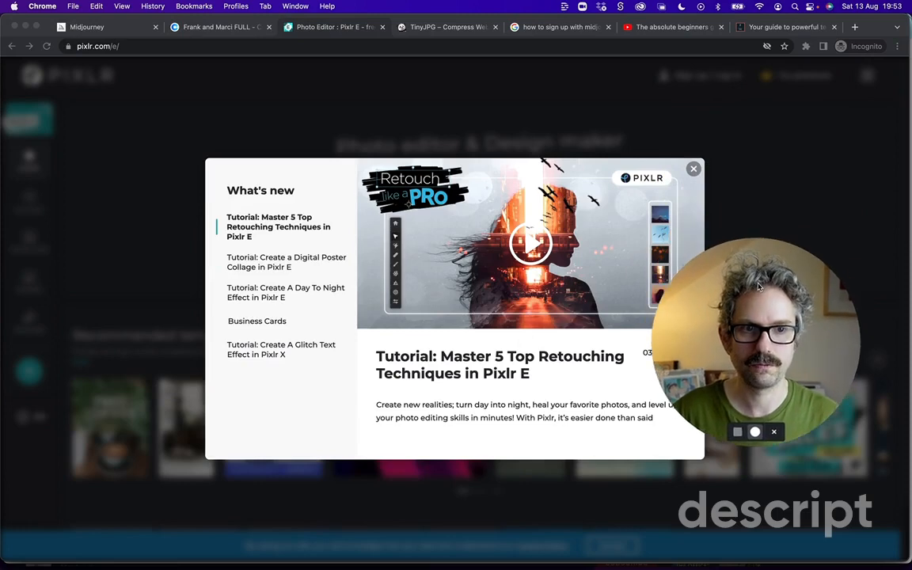
# Open MJ-lovely-email.png from the testimonials folder in the editor, dismissing the What's new popup and agreeing to the privacy choices
pyautogui.click(696, 171)
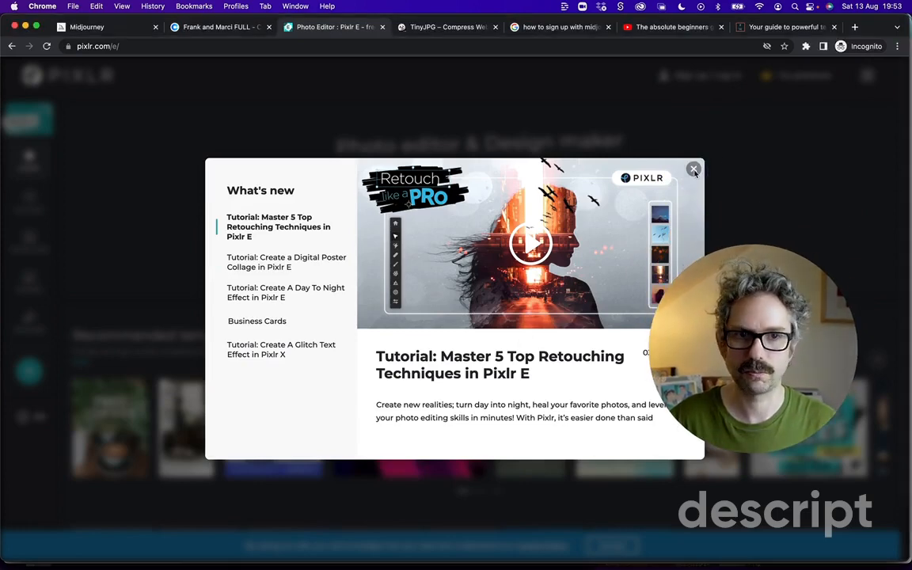
pyautogui.click(695, 169)
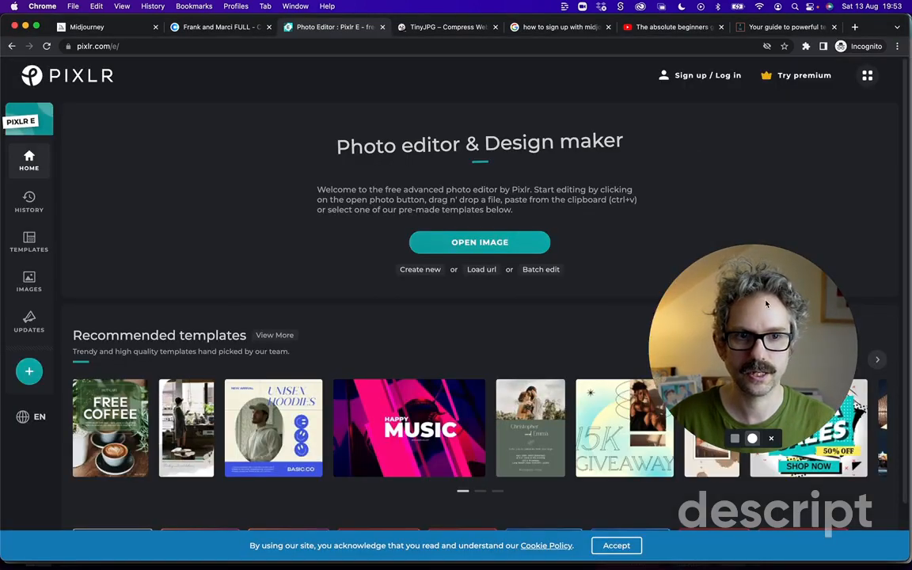
pyautogui.moveTo(751, 313); pyautogui.dragTo(773, 186)
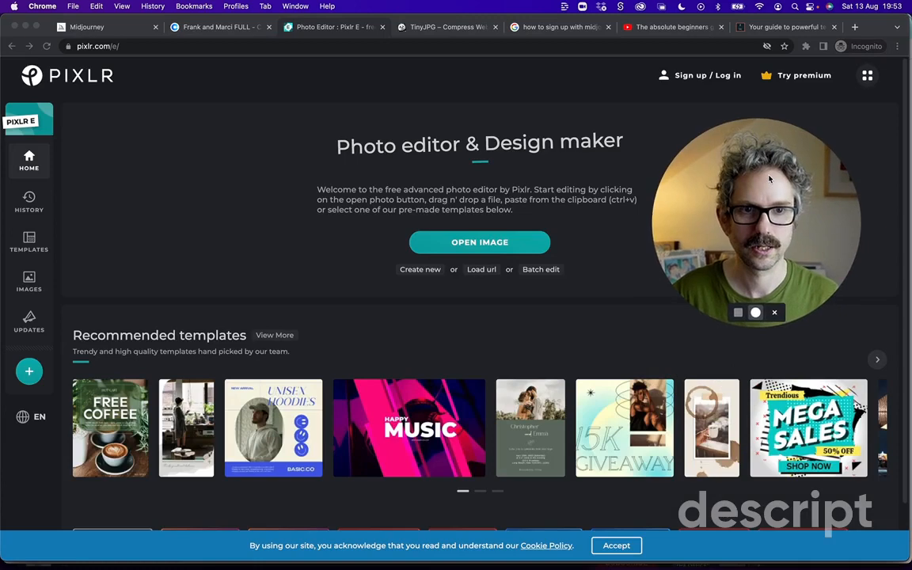
pyautogui.click(485, 247)
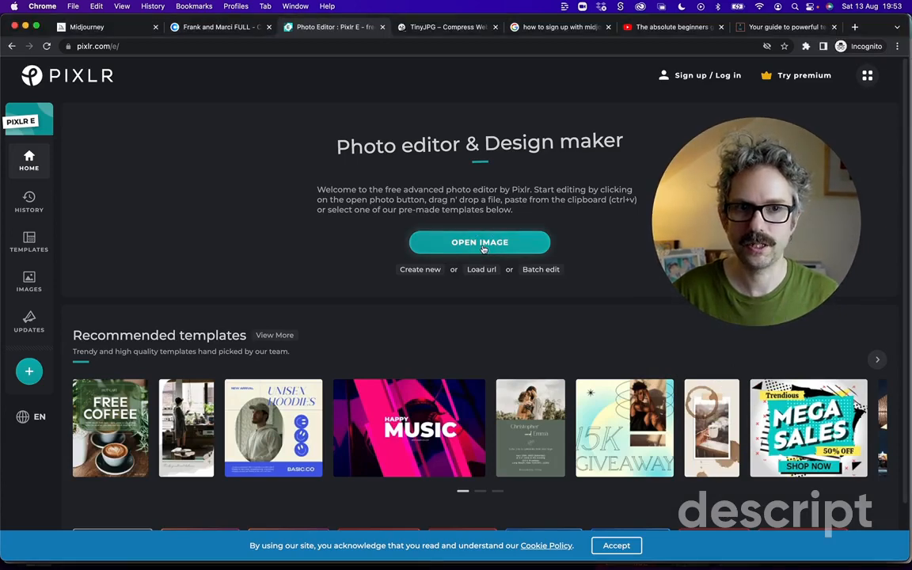
pyautogui.click(483, 248)
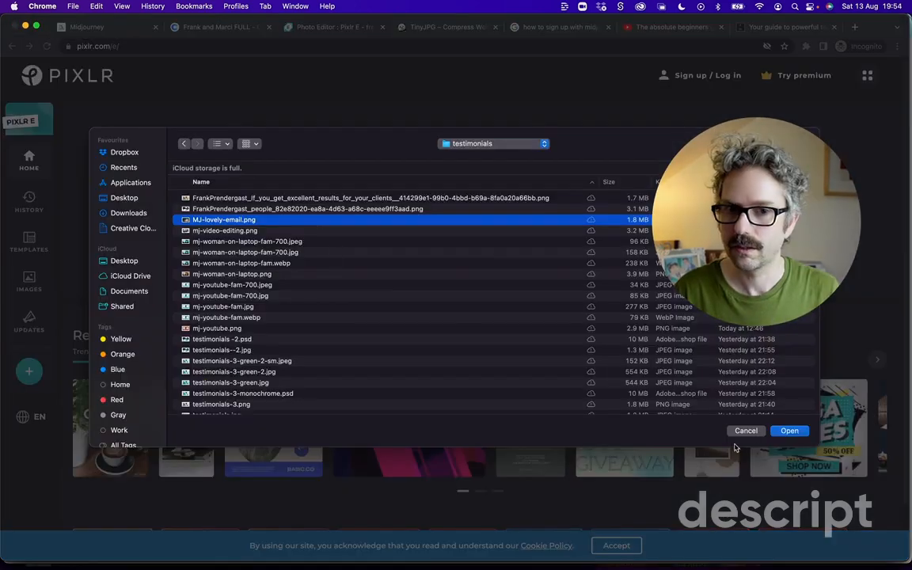
pyautogui.click(792, 431)
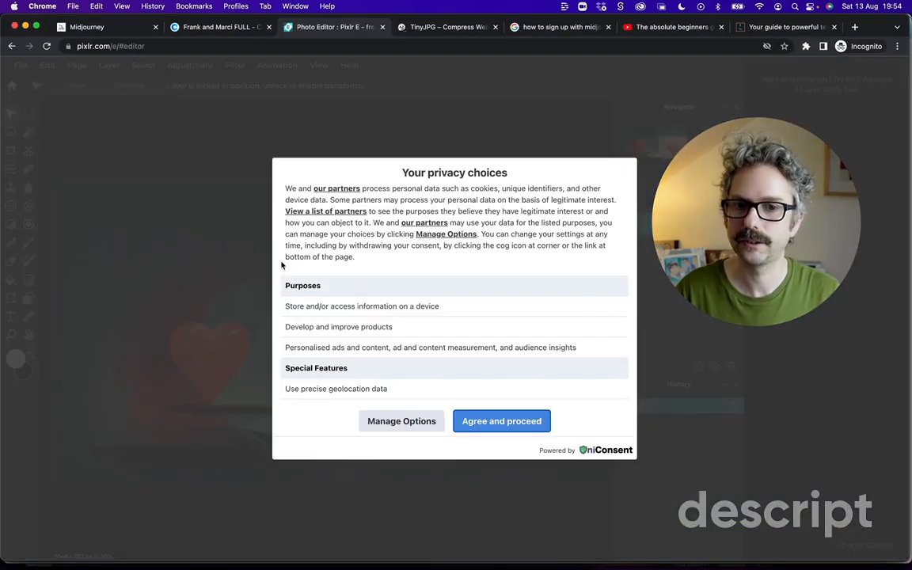
pyautogui.click(494, 424)
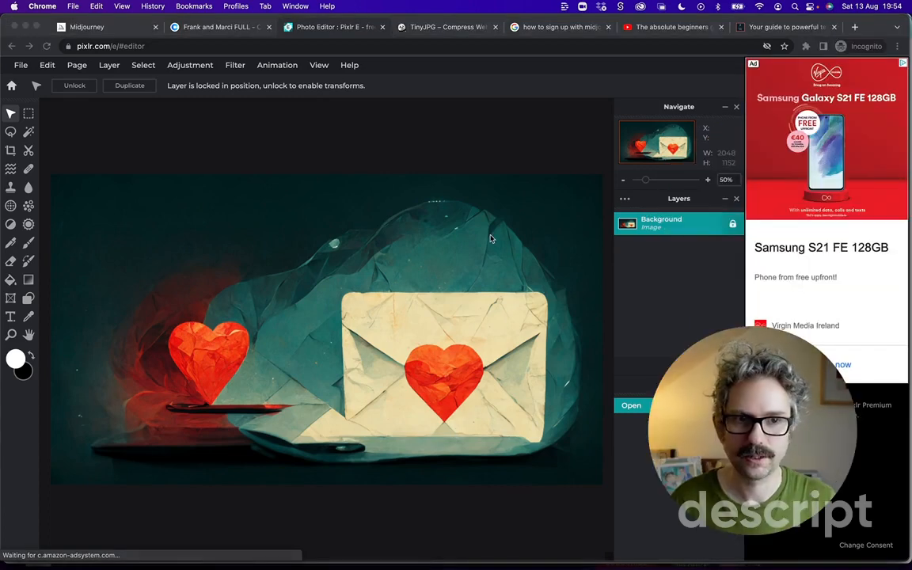
# Convert the background image to black and white with the Auto B&W adjustment
pyautogui.click(687, 226)
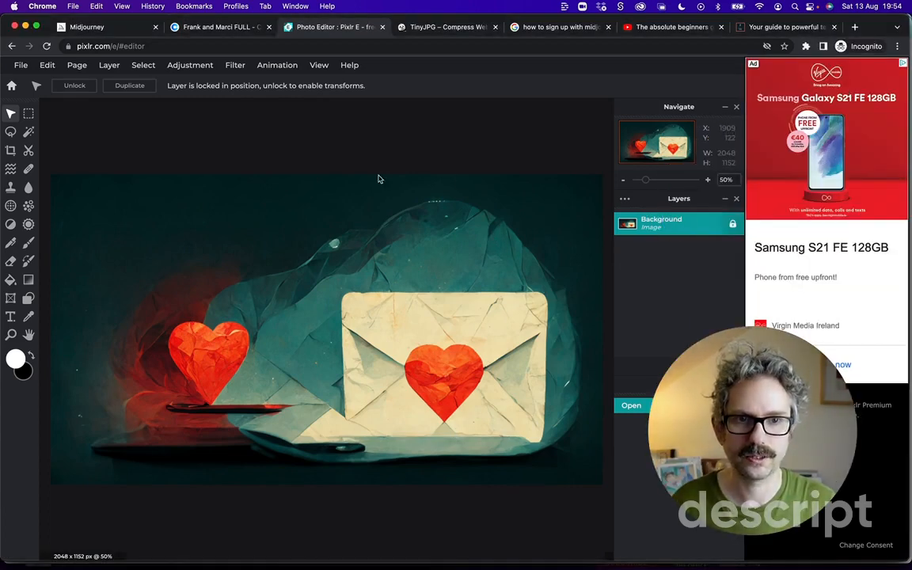
pyautogui.click(191, 67)
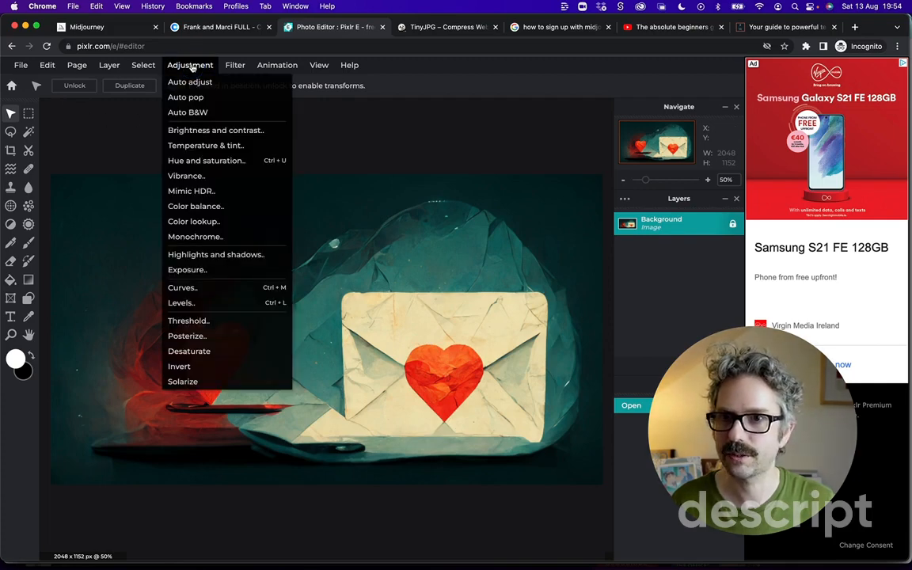
pyautogui.click(190, 113)
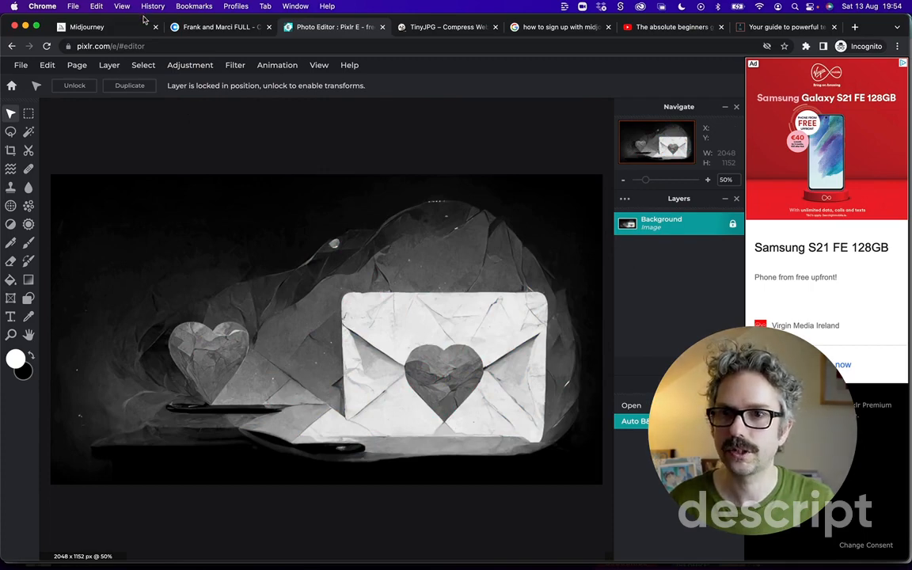
# Apply a Brightness and contrast adjustment to the monochrome image, raising the brightness and lowering the contrast to -28
pyautogui.click(190, 66)
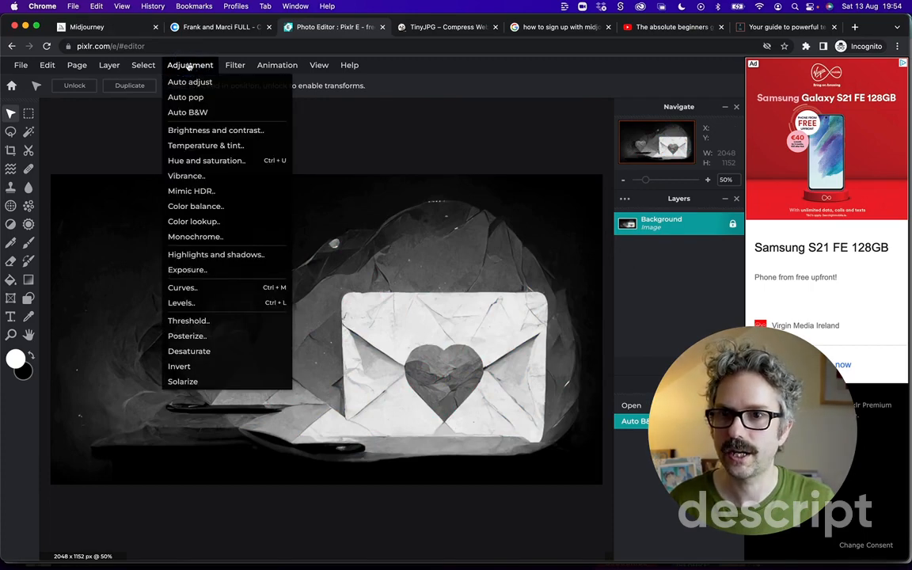
pyautogui.click(205, 129)
pyautogui.moveTo(442, 277); pyautogui.dragTo(182, 126)
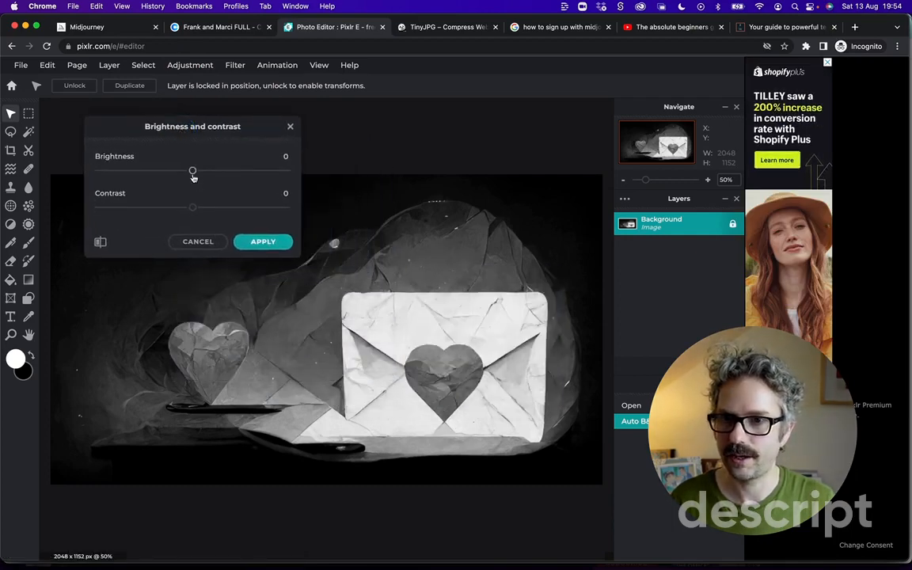
pyautogui.moveTo(202, 173); pyautogui.dragTo(168, 209)
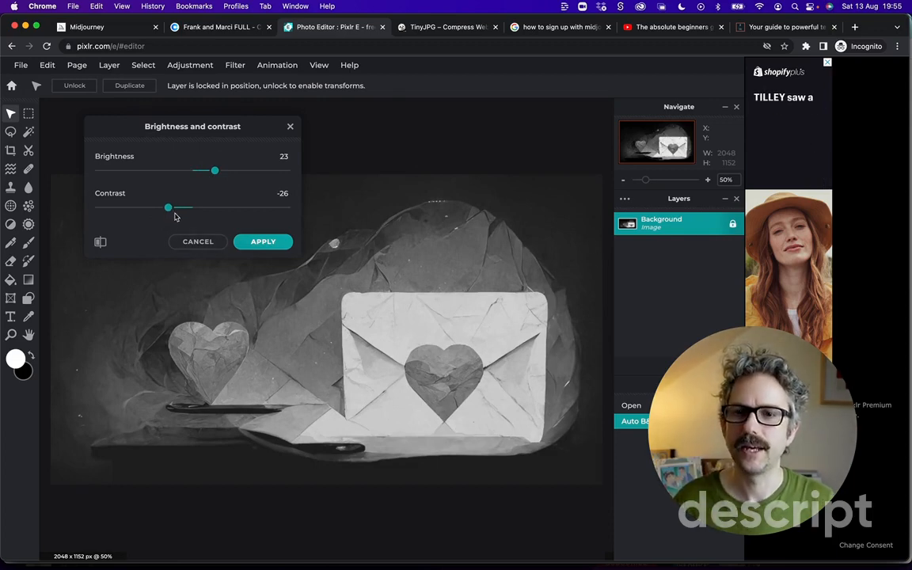
pyautogui.moveTo(168, 210); pyautogui.dragTo(167, 212)
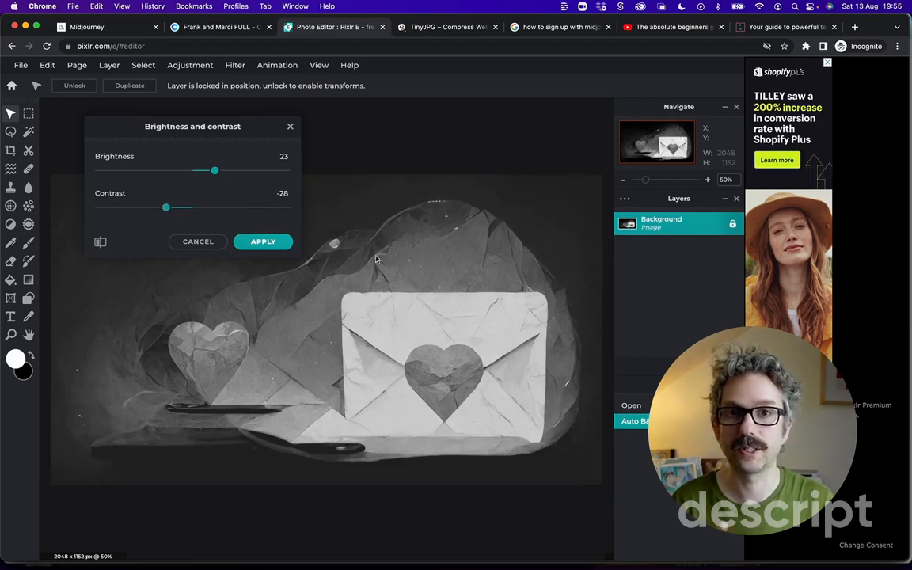
pyautogui.moveTo(215, 178)
pyautogui.mouseDown()
pyautogui.moveTo(229, 176)
pyautogui.moveTo(221, 175)
pyautogui.mouseUp()
pyautogui.click(263, 242)
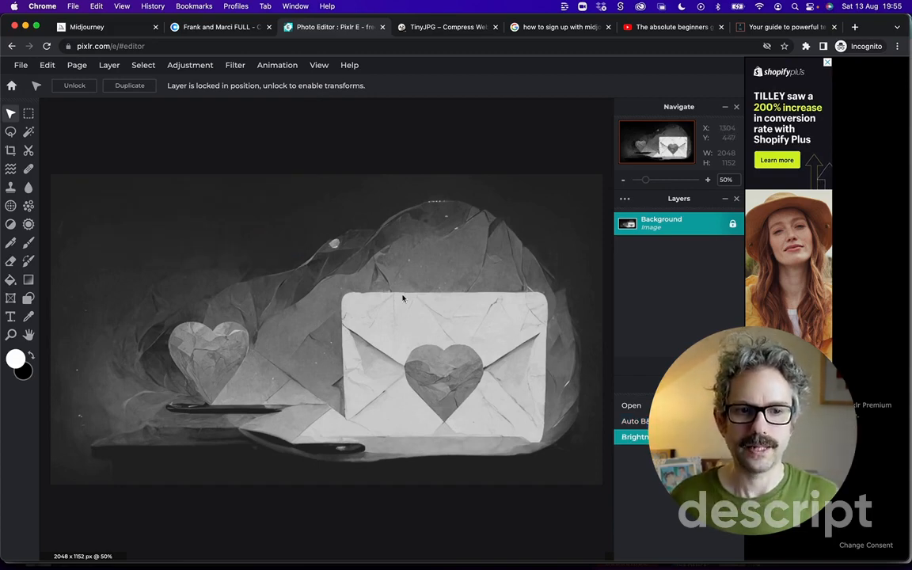
pyautogui.moveTo(754, 384); pyautogui.dragTo(744, 347)
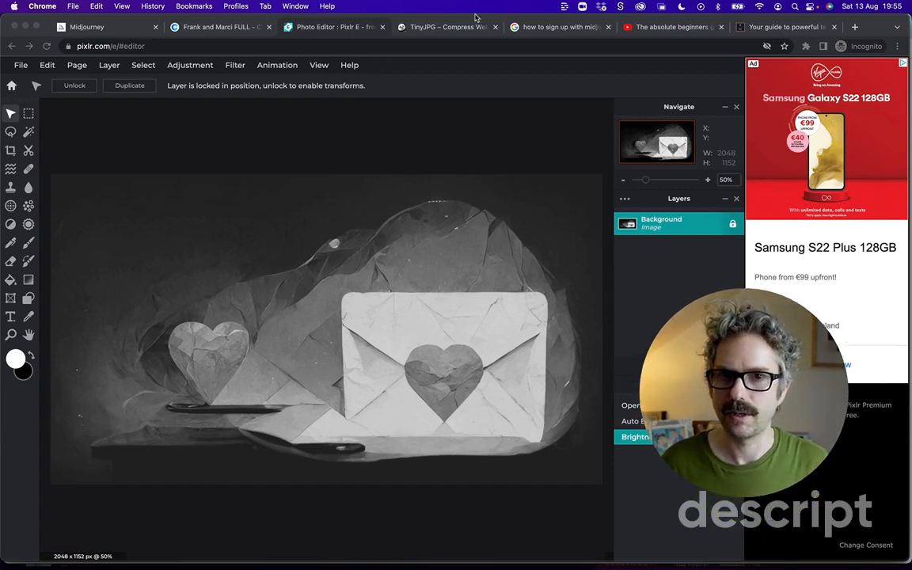
# Switch to the Coolors brand palette, copy the green 49BEAA, and return to the Pixlr editor
pyautogui.click(202, 29)
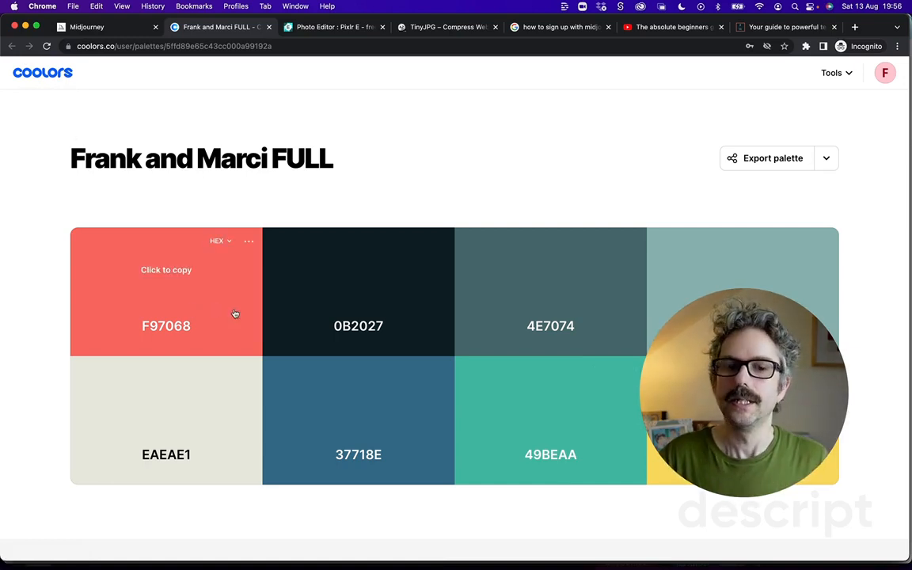
pyautogui.click(555, 432)
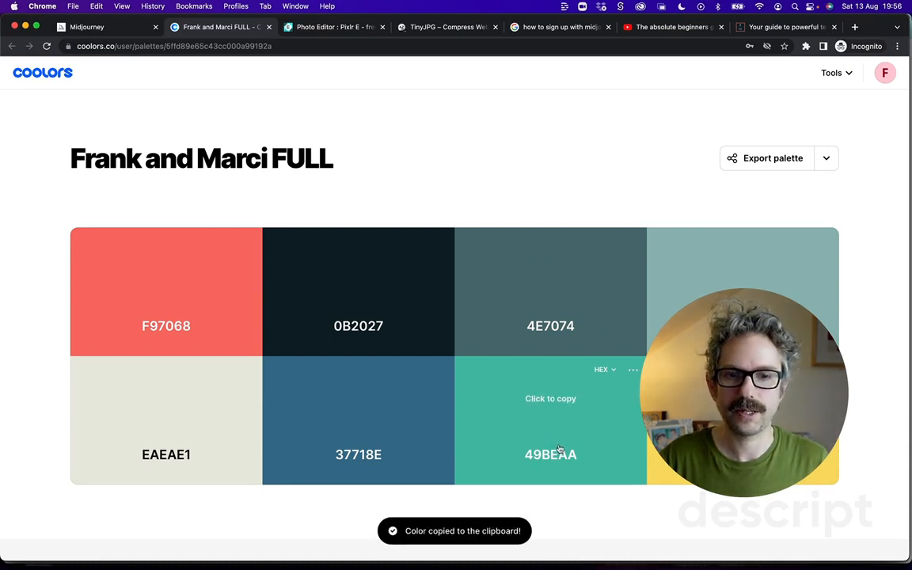
pyautogui.click(332, 27)
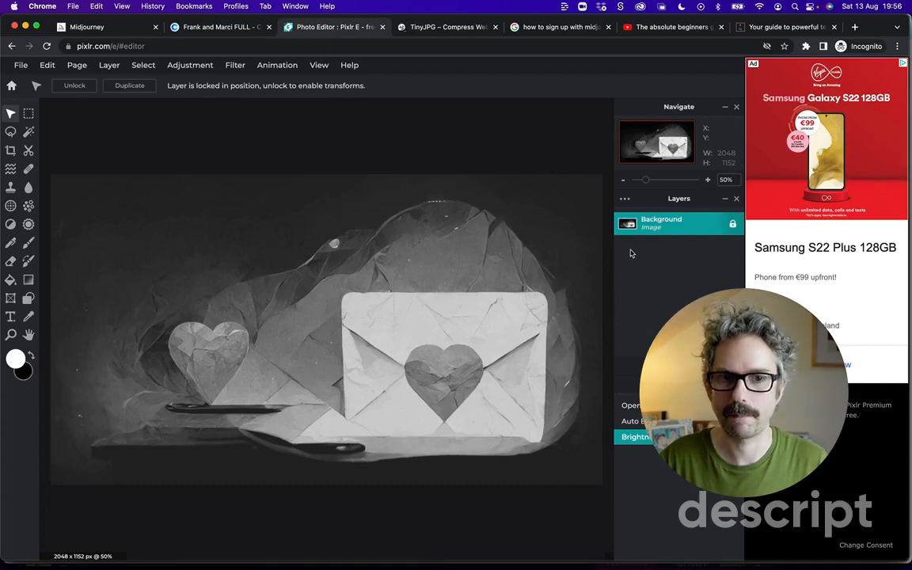
# Add an empty layer above the background image
pyautogui.moveTo(744, 334); pyautogui.dragTo(467, 356)
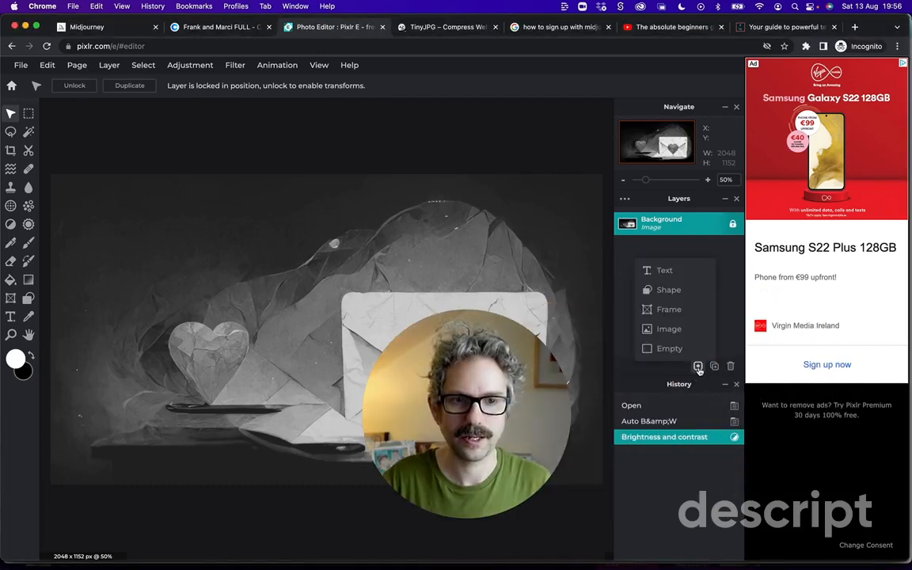
pyautogui.moveTo(698, 366)
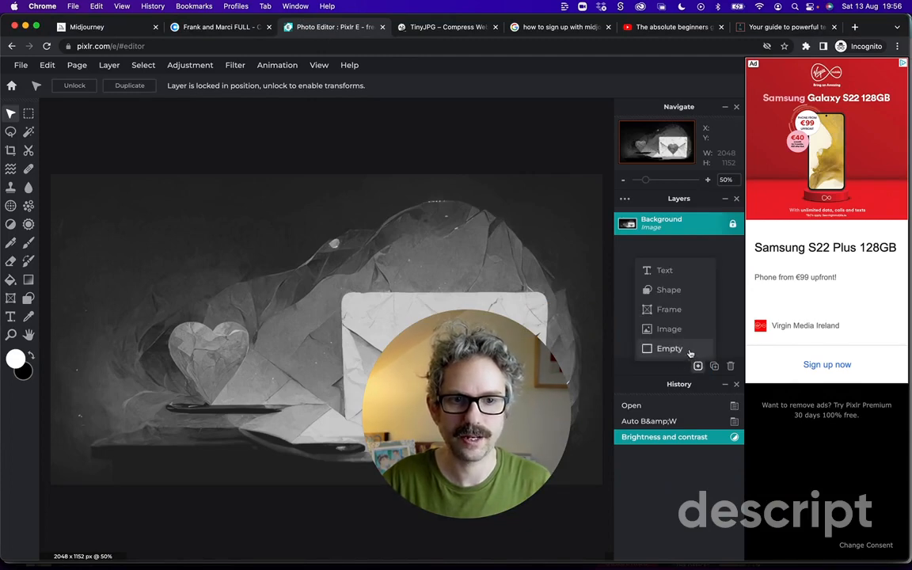
pyautogui.click(669, 348)
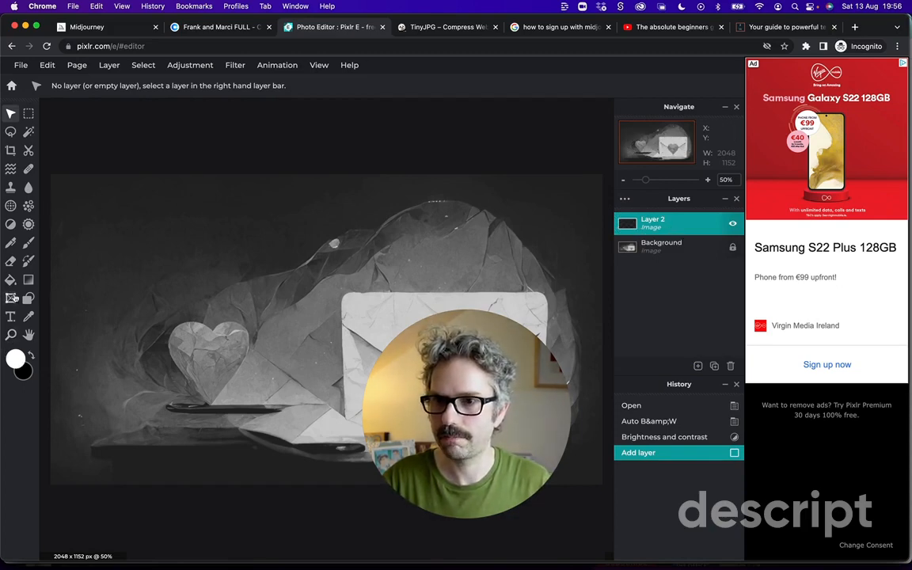
# Set the foreground colour to the copied brand green 49BEAA and fill the empty layer with it
pyautogui.click(16, 359)
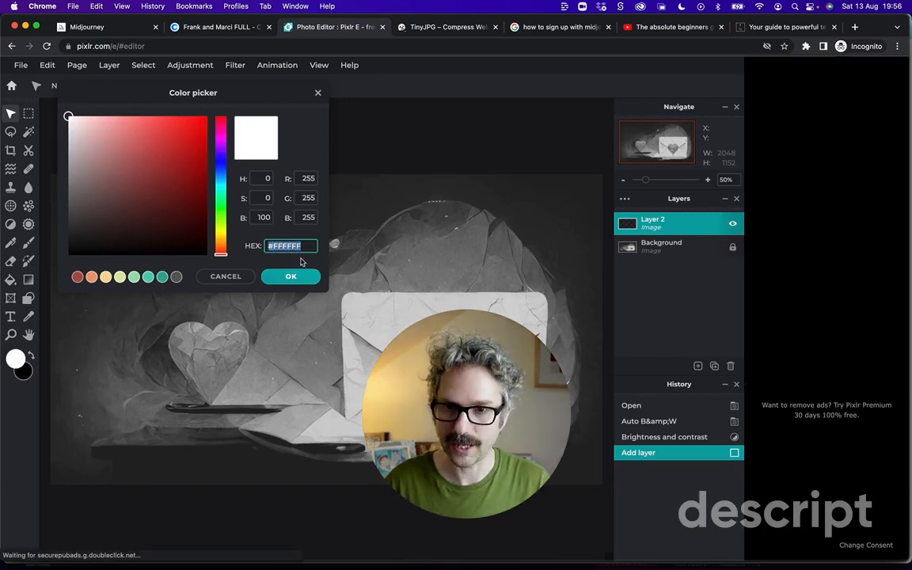
pyautogui.press('Return')
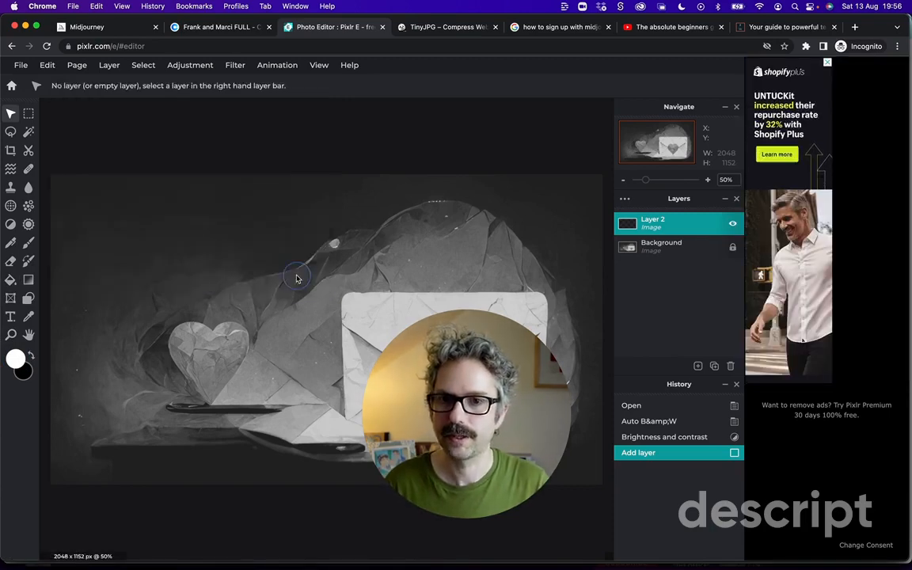
pyautogui.click(291, 276)
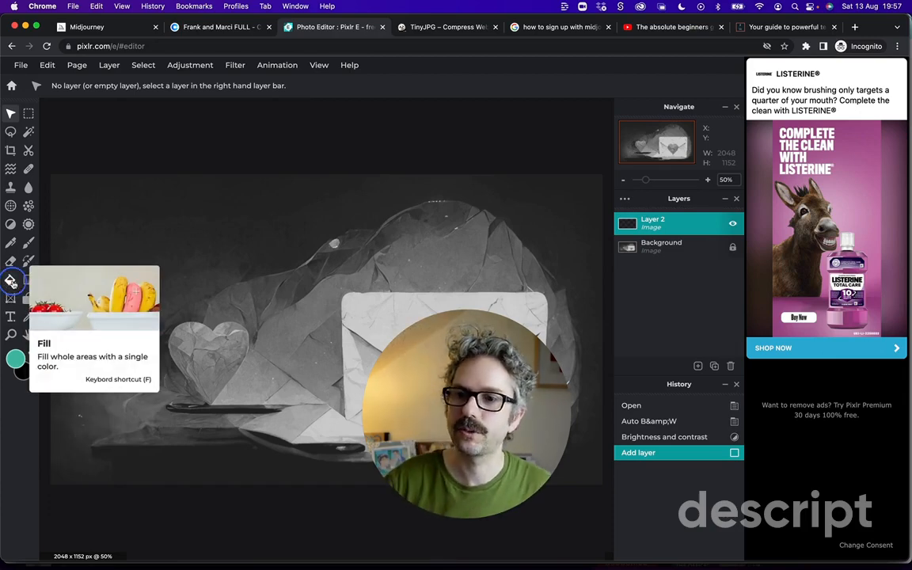
pyautogui.click(11, 282)
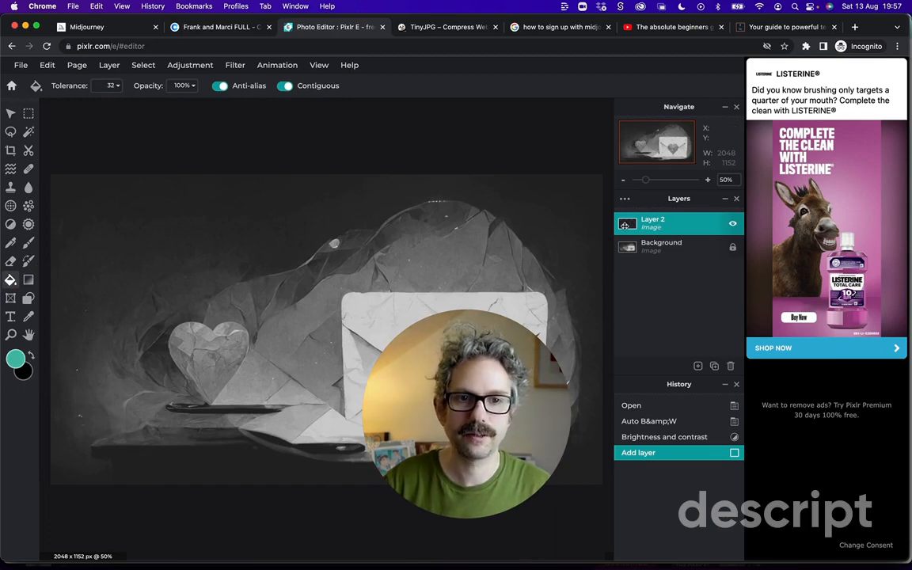
pyautogui.click(326, 231)
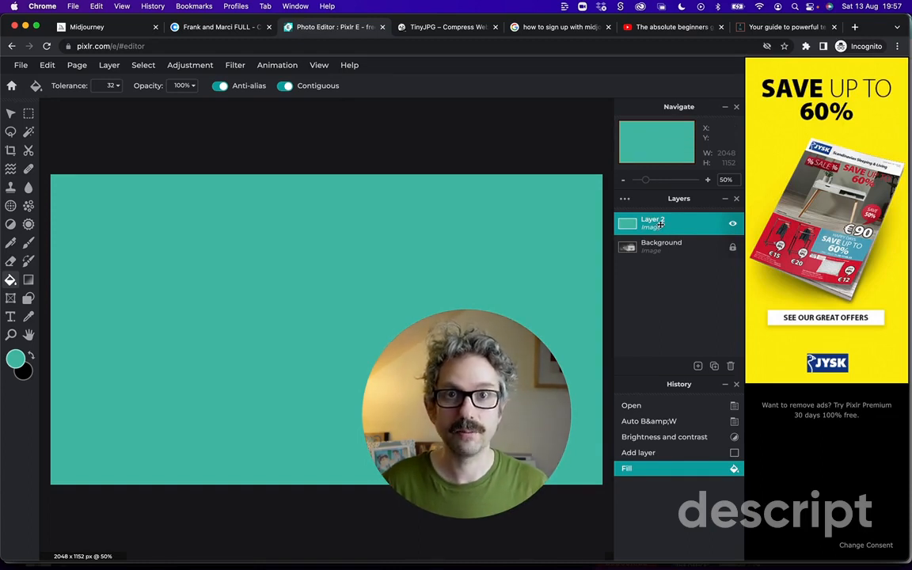
# Set the blend mode of the green-filled layer to Overlay and close the layer settings
pyautogui.click(624, 200)
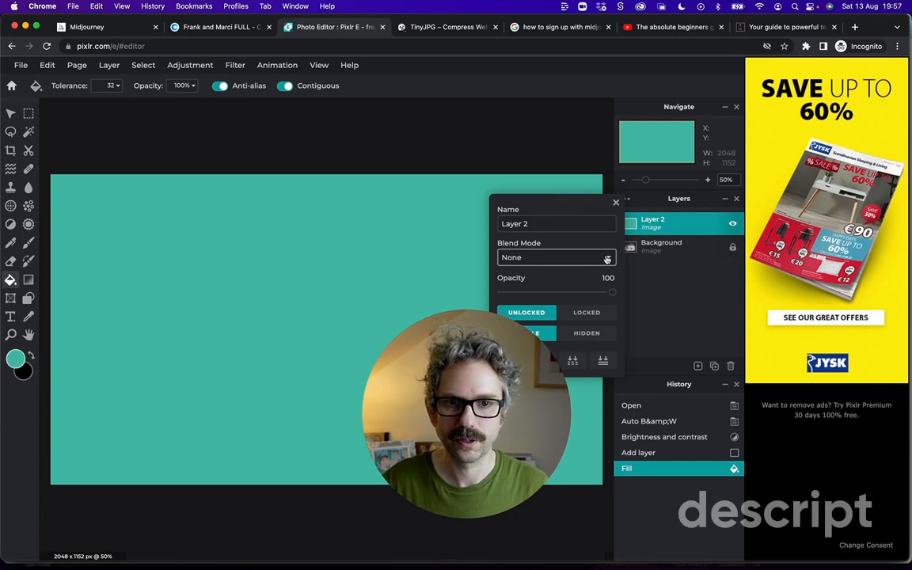
pyautogui.click(608, 259)
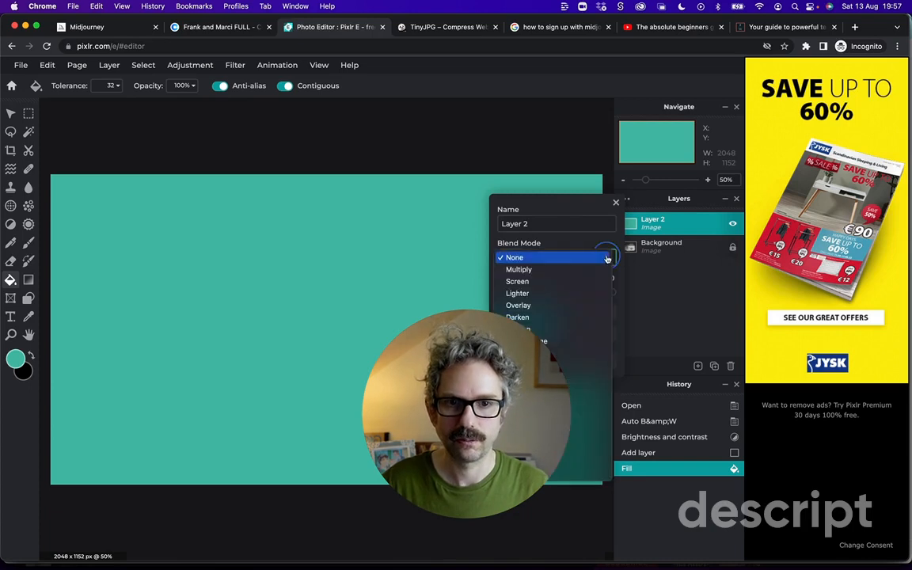
pyautogui.click(581, 307)
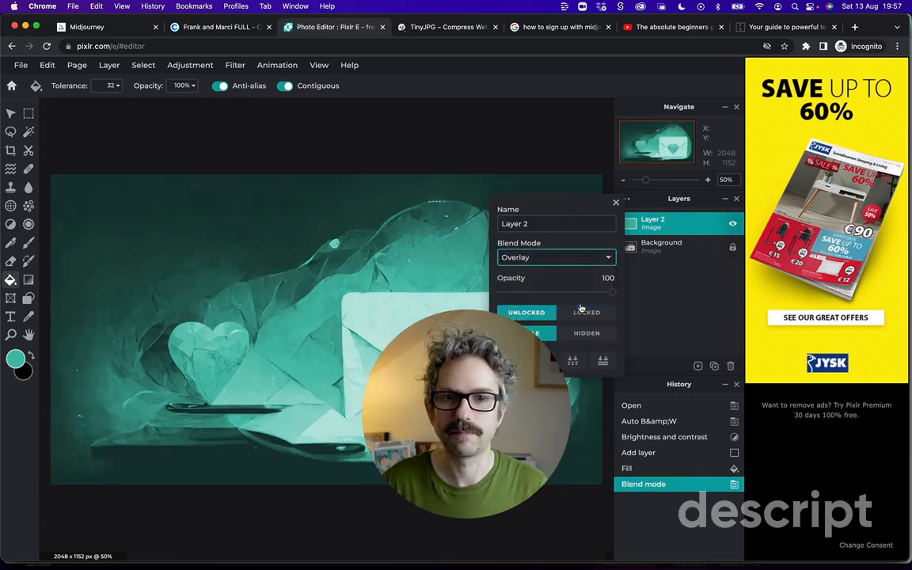
pyautogui.moveTo(468, 348); pyautogui.dragTo(759, 303)
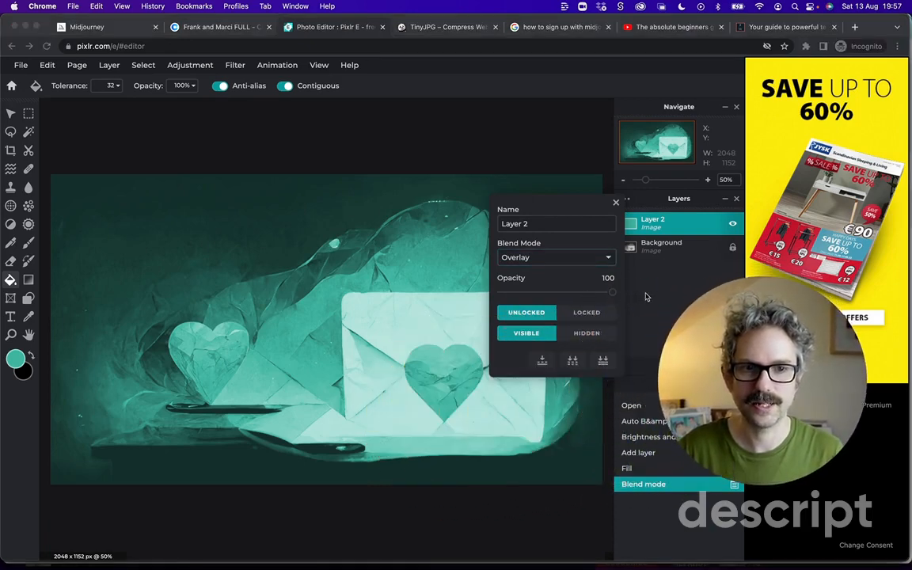
pyautogui.click(645, 296)
pyautogui.click(660, 225)
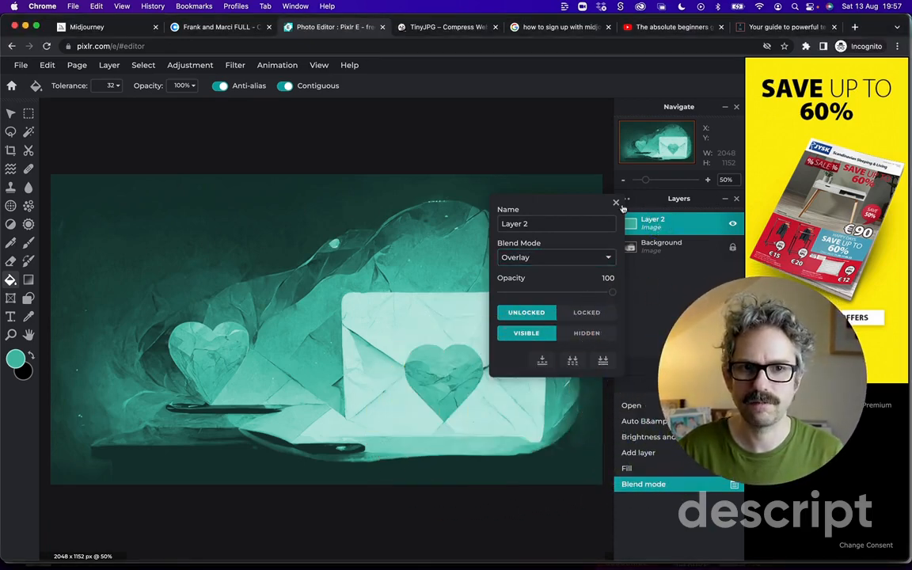
pyautogui.click(615, 205)
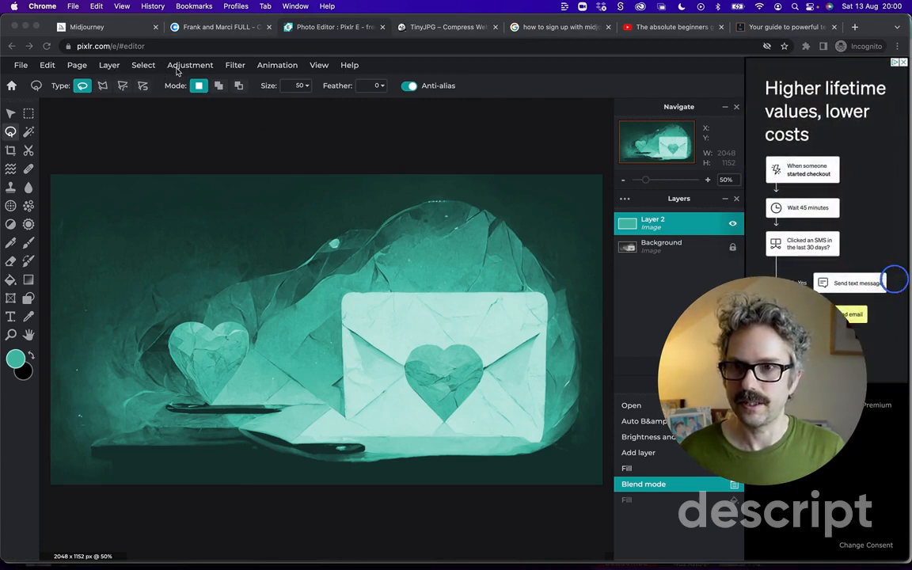
# Scale the whole page to 700 pixels wide with its proportions constrained
pyautogui.click(76, 66)
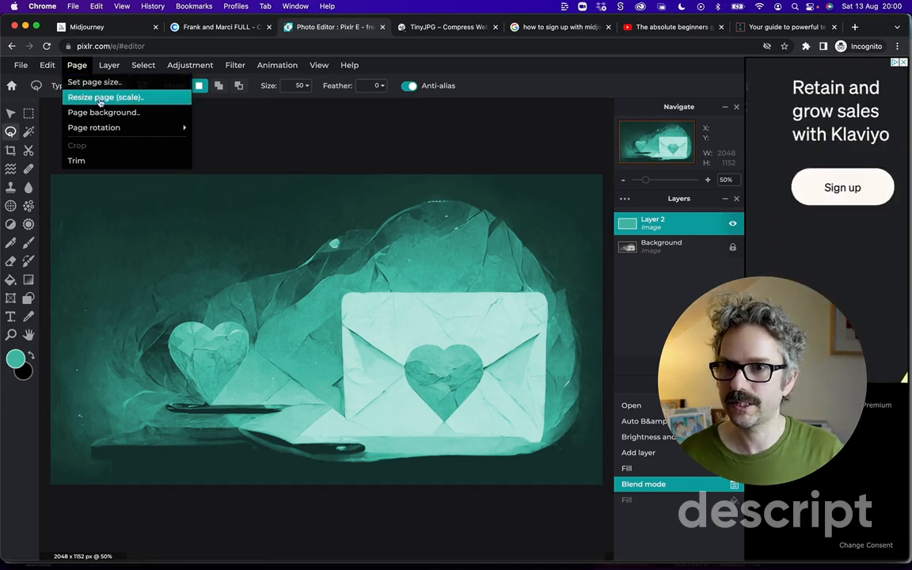
pyautogui.click(98, 97)
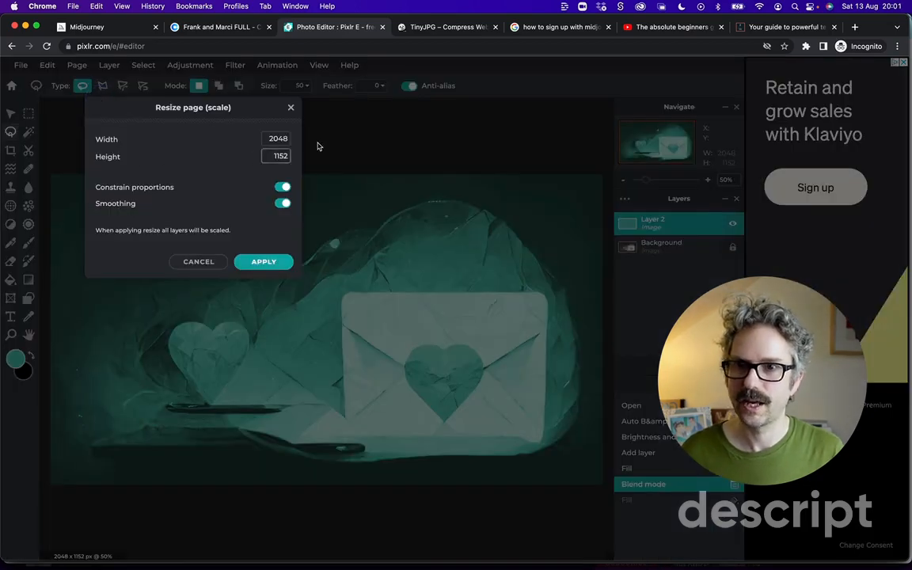
pyautogui.click(283, 138)
pyautogui.doubleClick(281, 138)
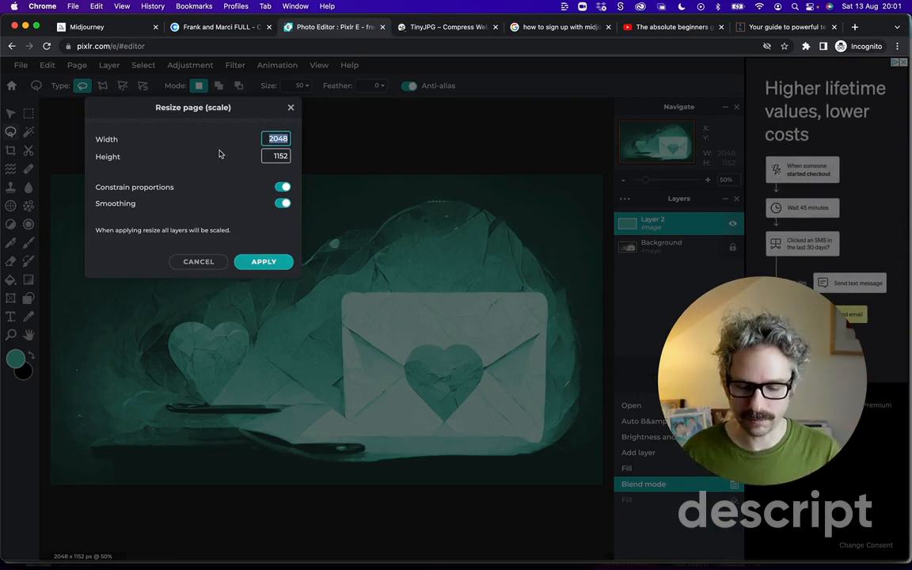
pyautogui.write('700')
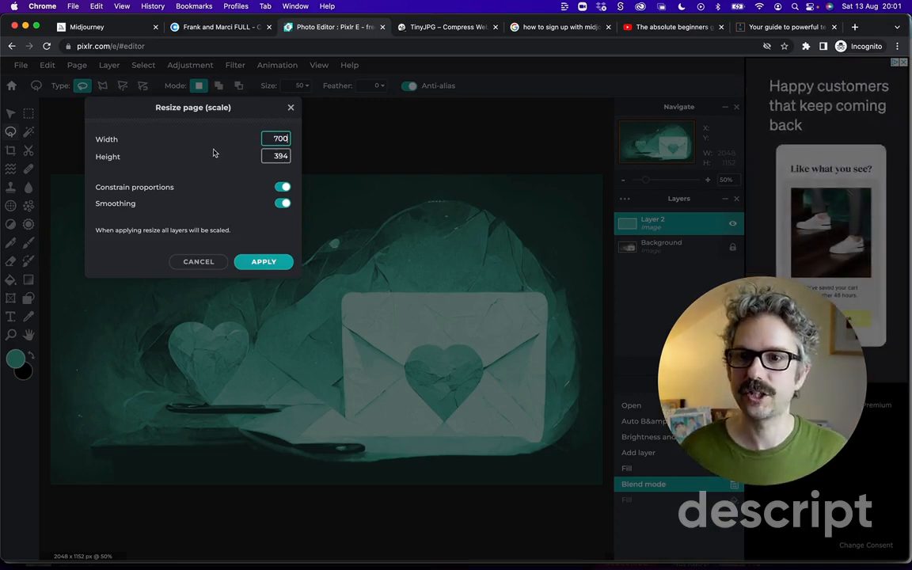
pyautogui.click(261, 263)
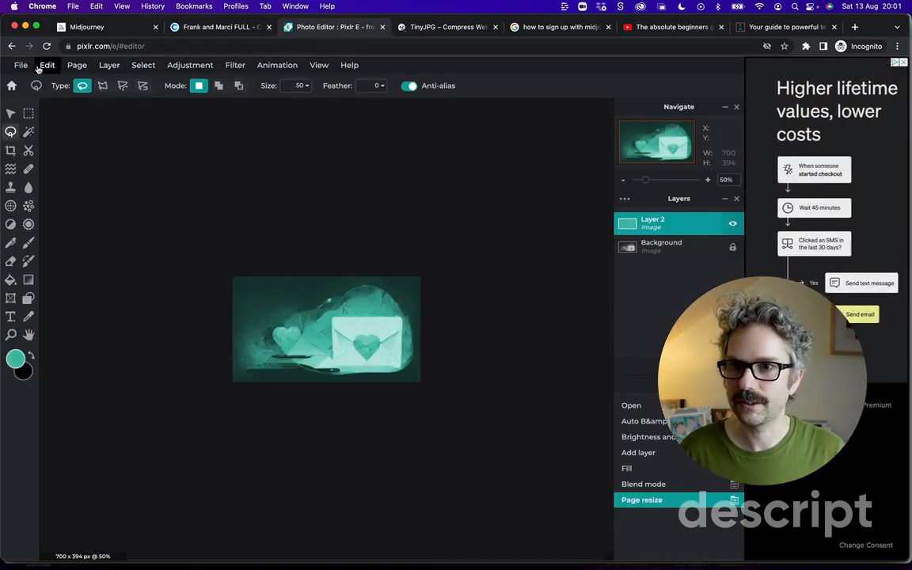
# Save the image as a high-quality JPG named MJ-lovely-email-FAM-700.jpg in the testimonials folder under the FrankandMarci.com blog posts
pyautogui.click(23, 66)
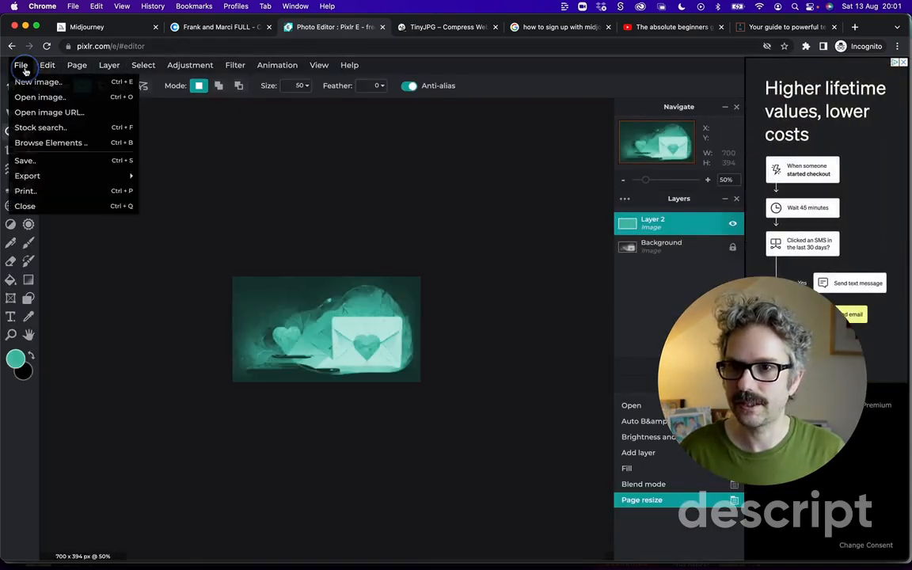
pyautogui.click(29, 160)
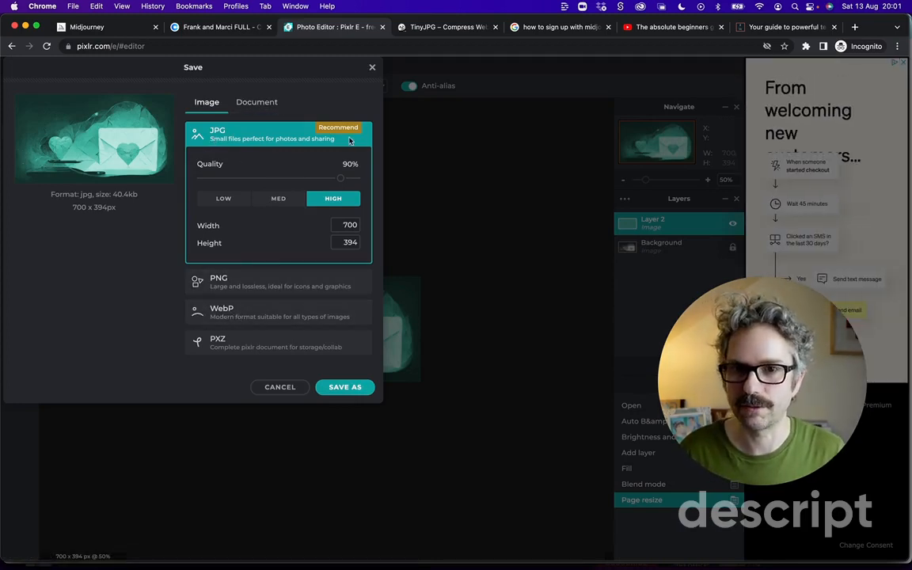
pyautogui.click(346, 388)
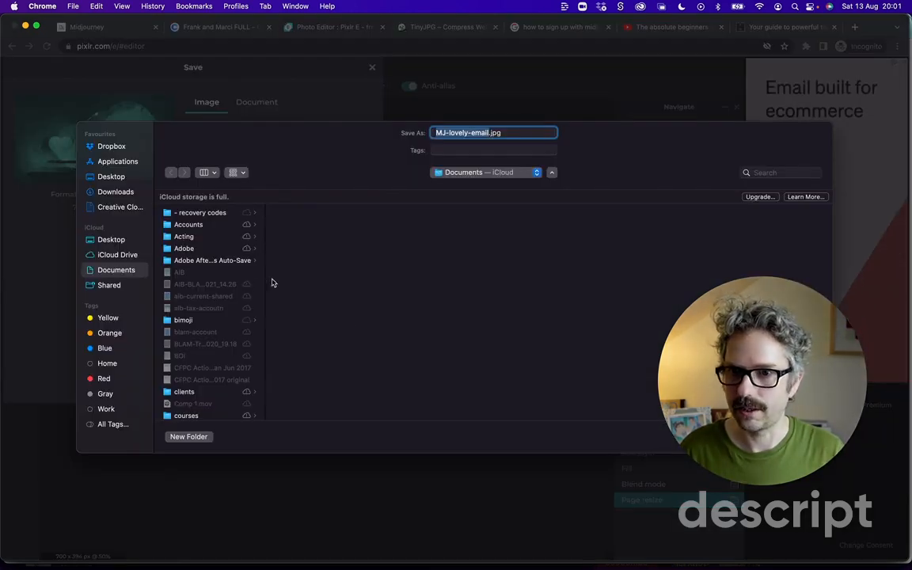
pyautogui.click(186, 389)
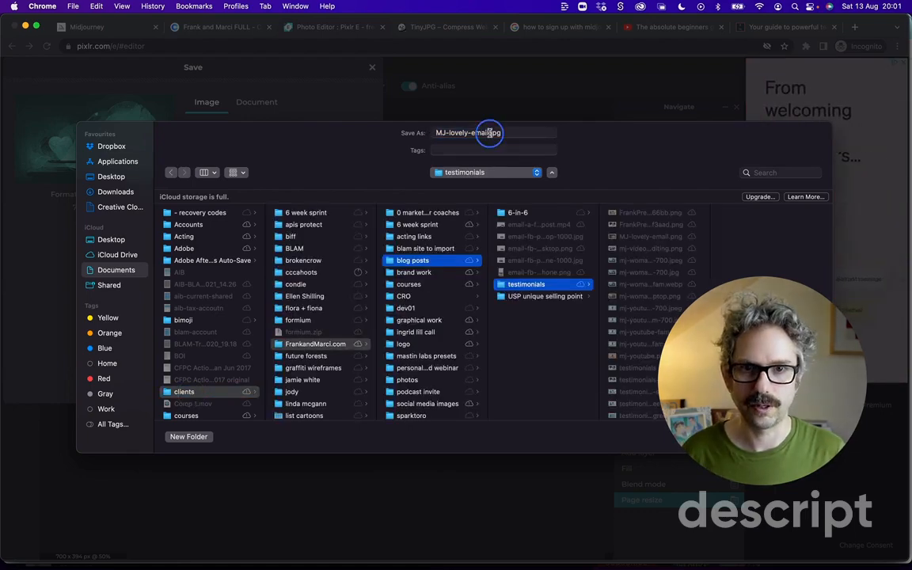
pyautogui.click(489, 132)
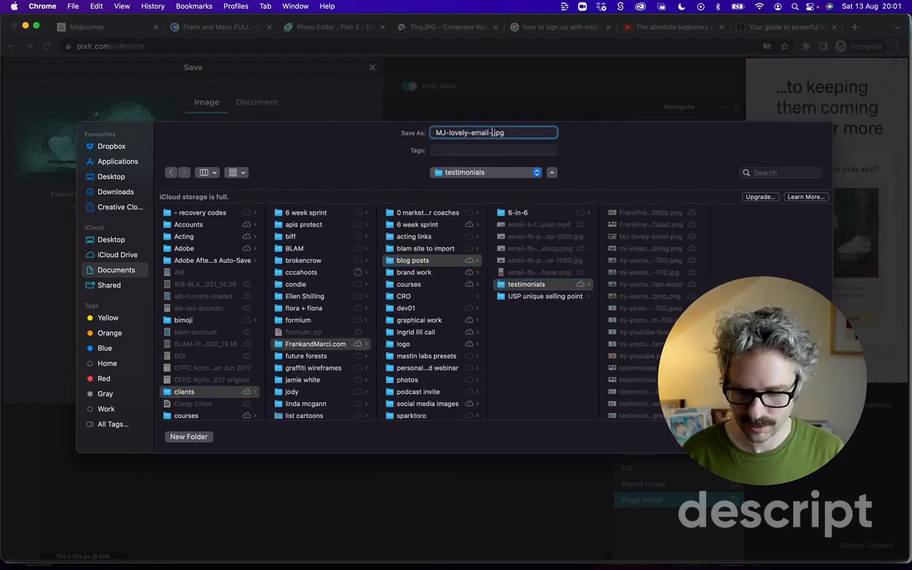
pyautogui.write('-700')
pyautogui.click(806, 432)
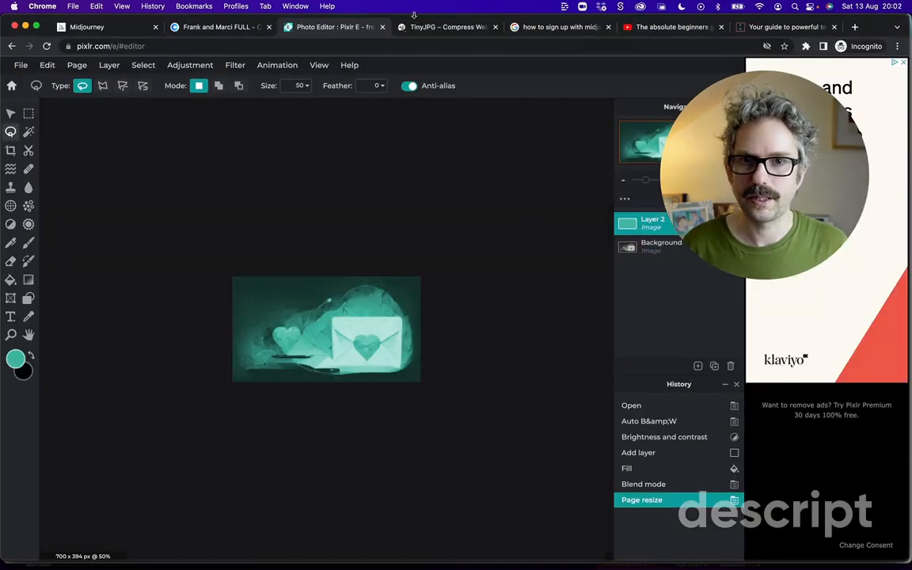
# Switch to TinyJPG and compress MJ-lovely-email-FAM-700.jpg from the testimonials folder
pyautogui.click(444, 27)
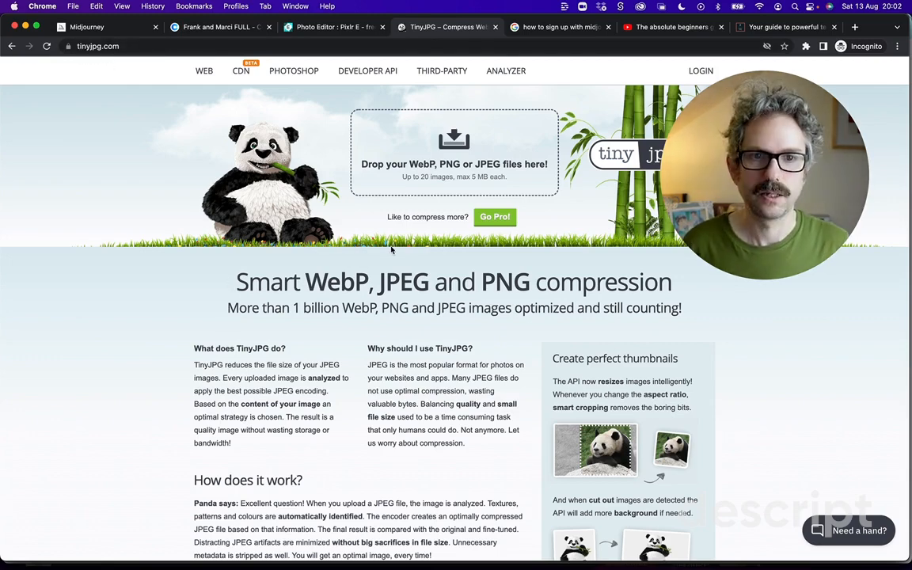
pyautogui.press('super+Tab')
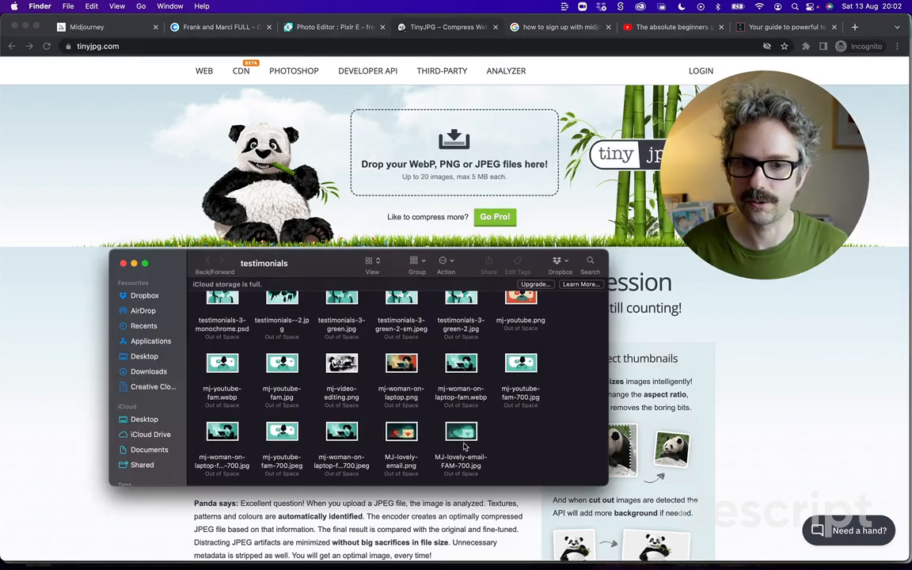
pyautogui.click(465, 447)
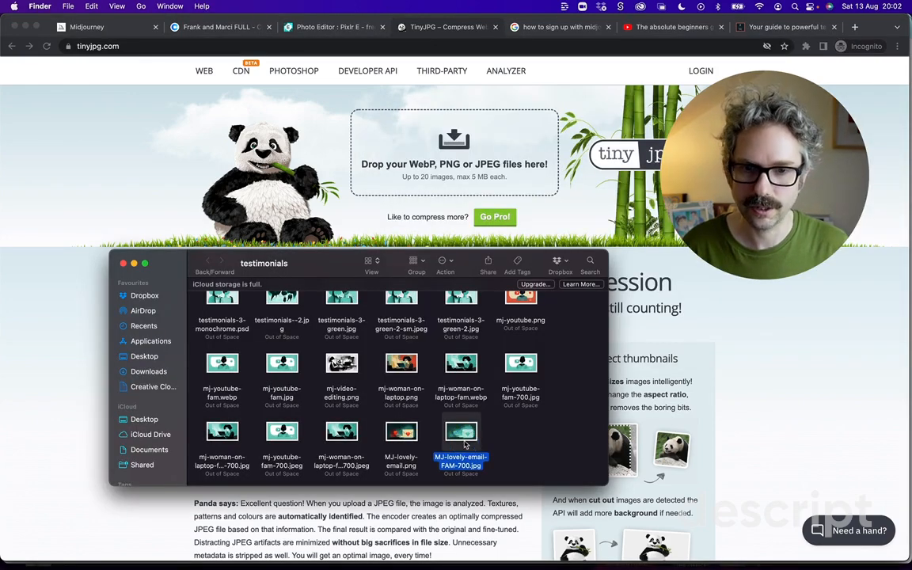
pyautogui.moveTo(462, 438); pyautogui.dragTo(445, 144)
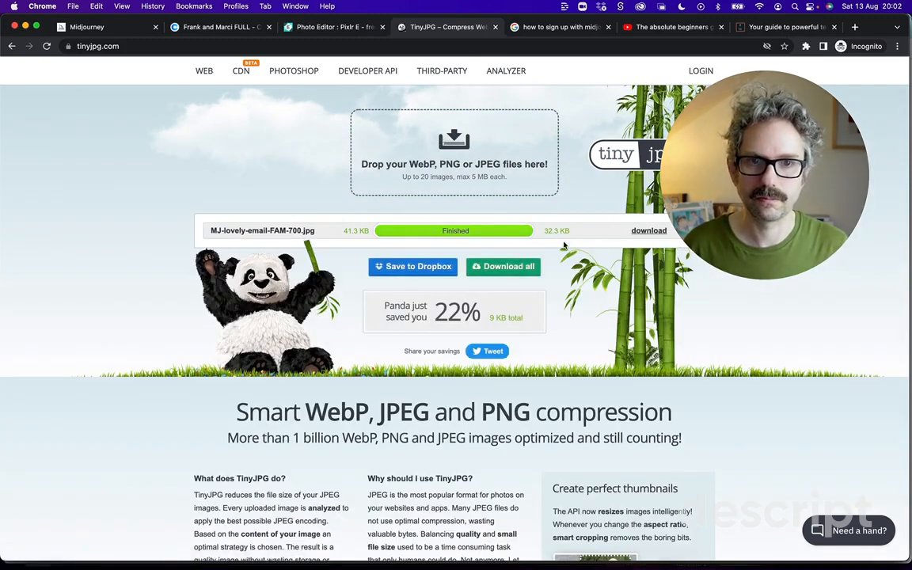
# Download the compressed image into the testimonials folder under the name MJ-lovely-email-FAM-700-sm
pyautogui.click(648, 230)
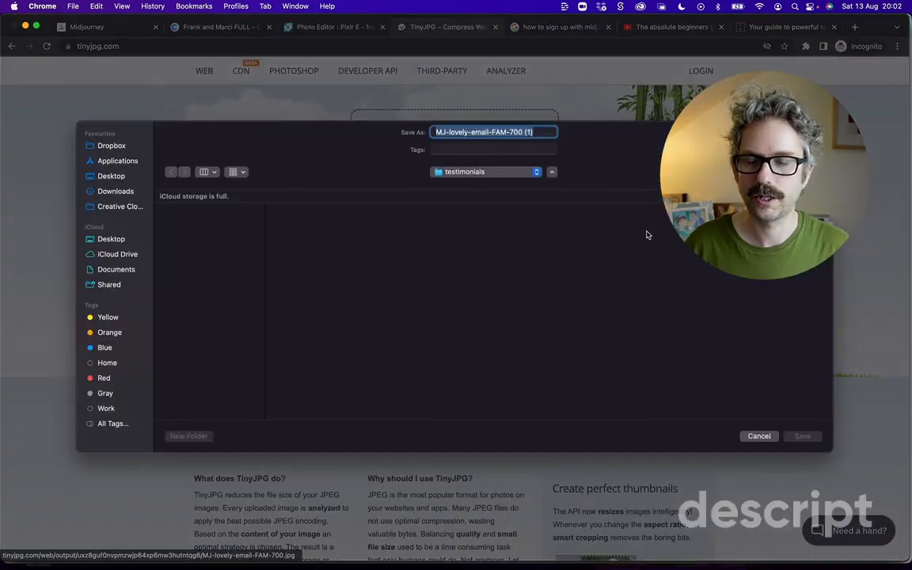
pyautogui.click(538, 132)
pyautogui.press('BackSpace')
pyautogui.press('BackSpace')
pyautogui.press('BackSpace')
pyautogui.press('BackSpace')
pyautogui.write('-sm')
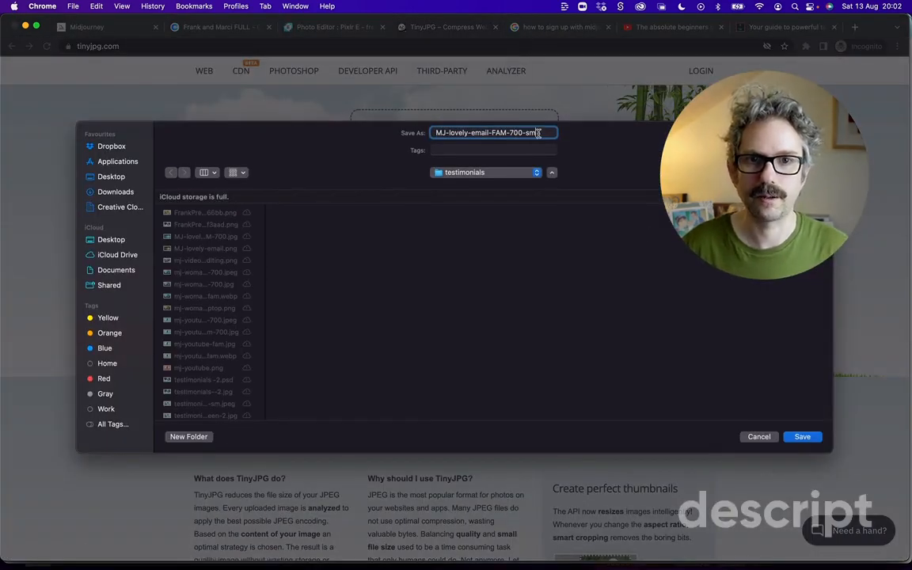
pyautogui.click(805, 437)
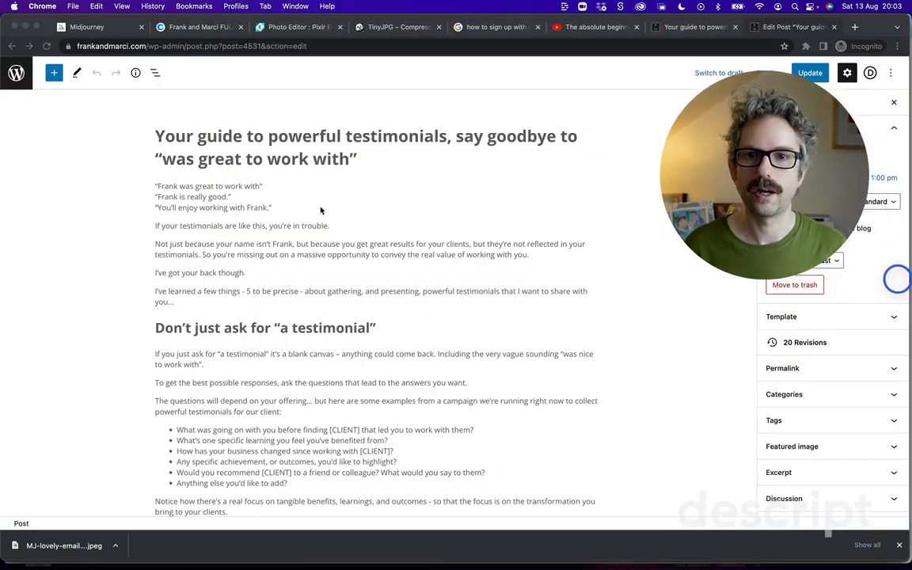
# In the WordPress post editor, insert the compressed envelope image above the "Send a really lovely request email" heading and update the post
pyautogui.scroll(-1, 400, 252)
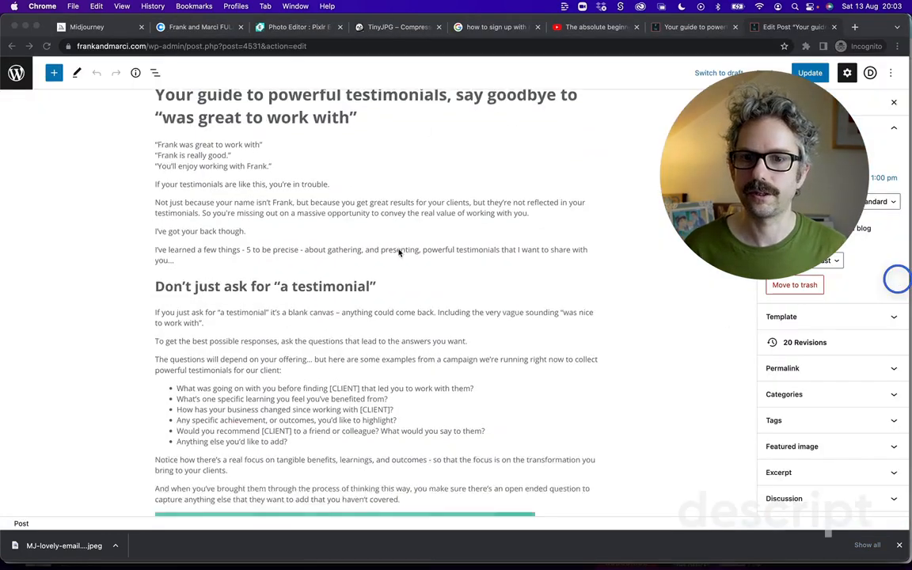
pyautogui.scroll(-10, 400, 251)
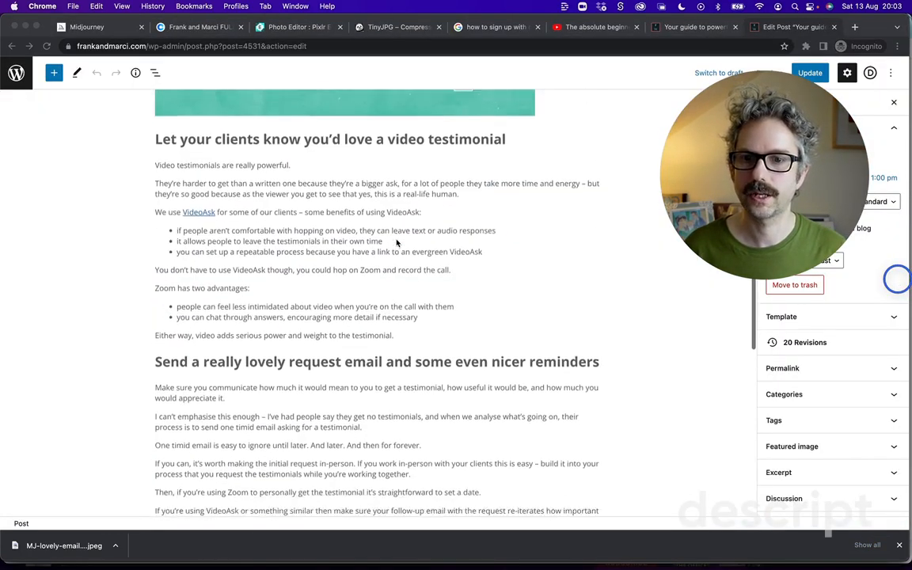
pyautogui.scroll(-1, 397, 243)
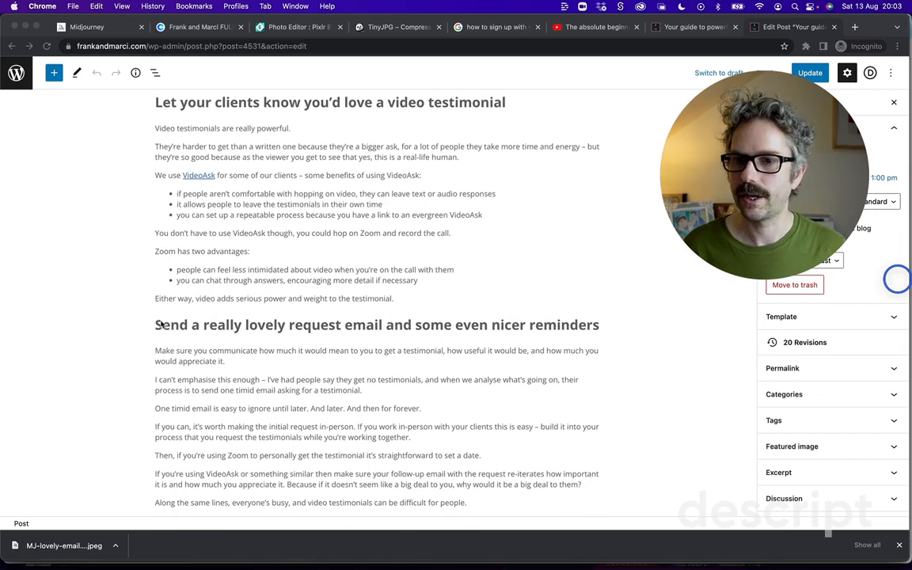
pyautogui.click(397, 300)
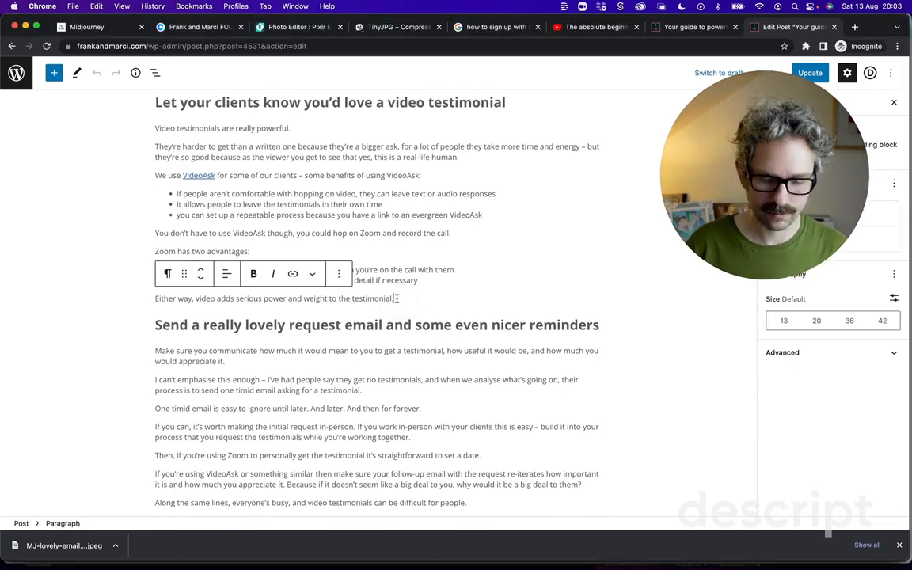
pyautogui.press('Return')
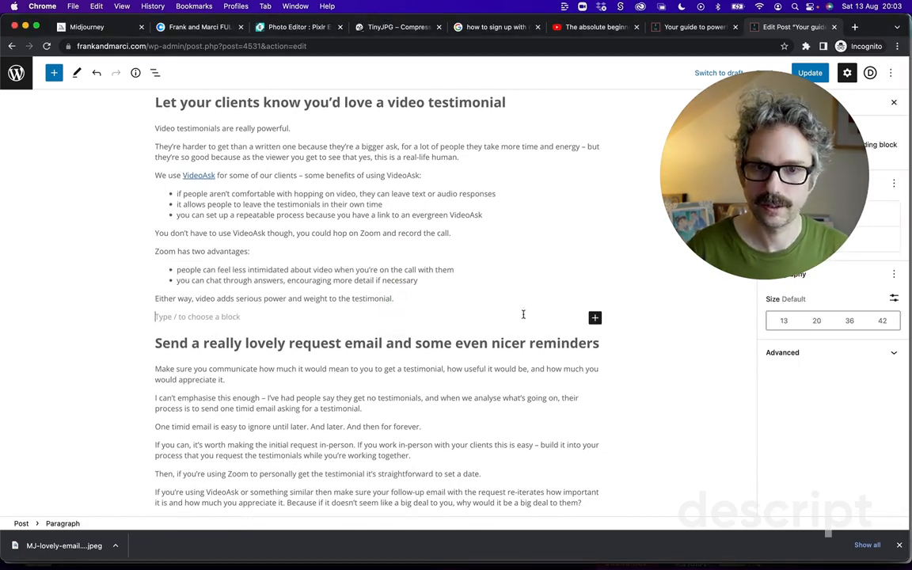
pyautogui.click(594, 319)
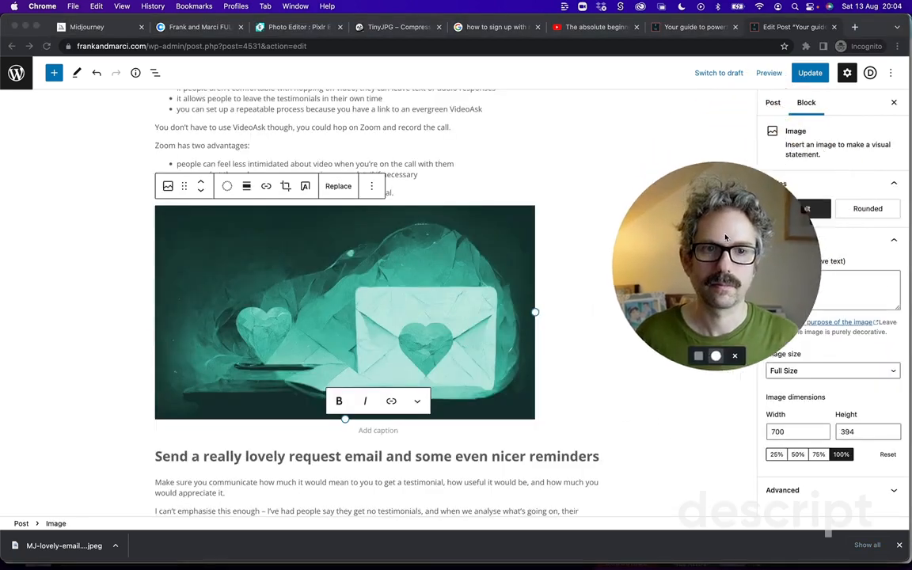
pyautogui.click(807, 77)
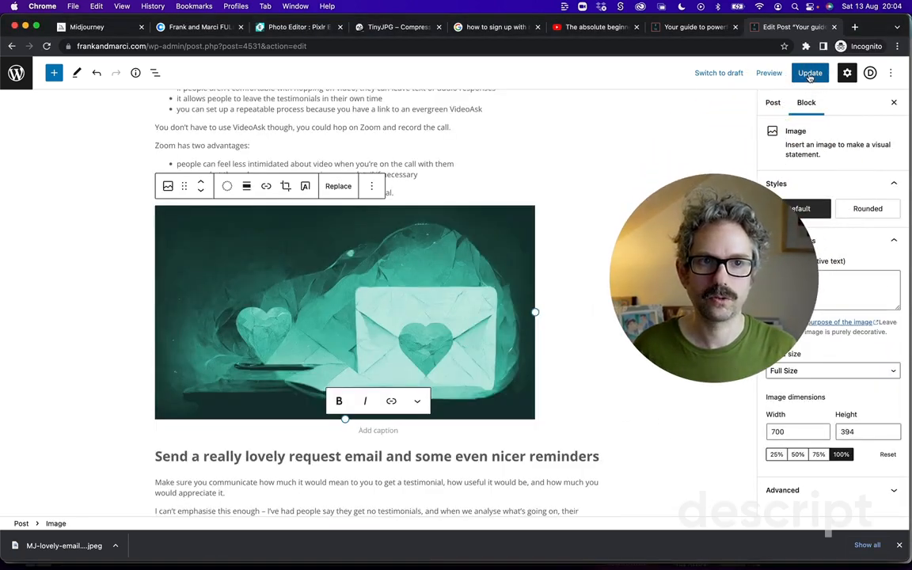
pyautogui.click(809, 75)
# Reload the live testimonials blog post and review the new envelope image alongside the article's other green illustrations
pyautogui.click(694, 28)
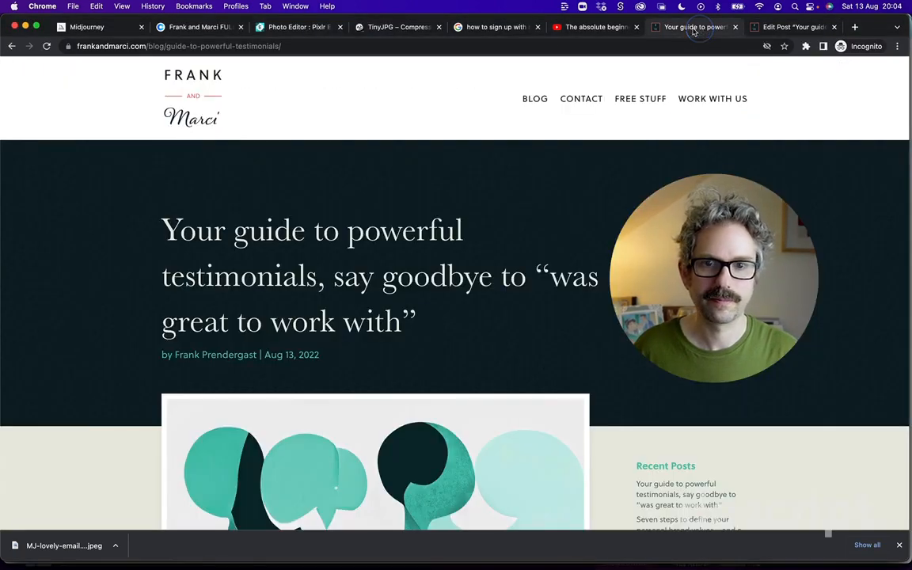
pyautogui.click(46, 46)
pyautogui.scroll(-15, 98, 231)
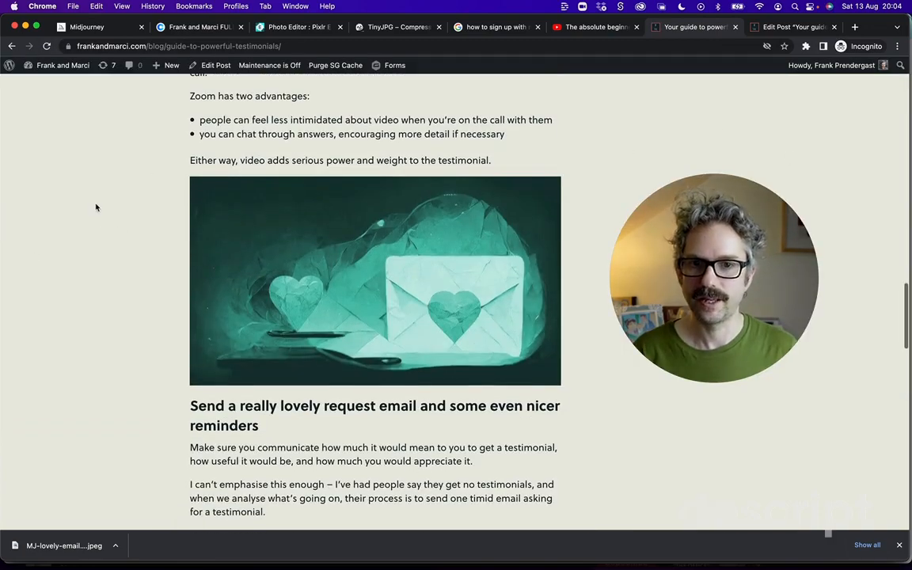
pyautogui.scroll(-10, 111, 230)
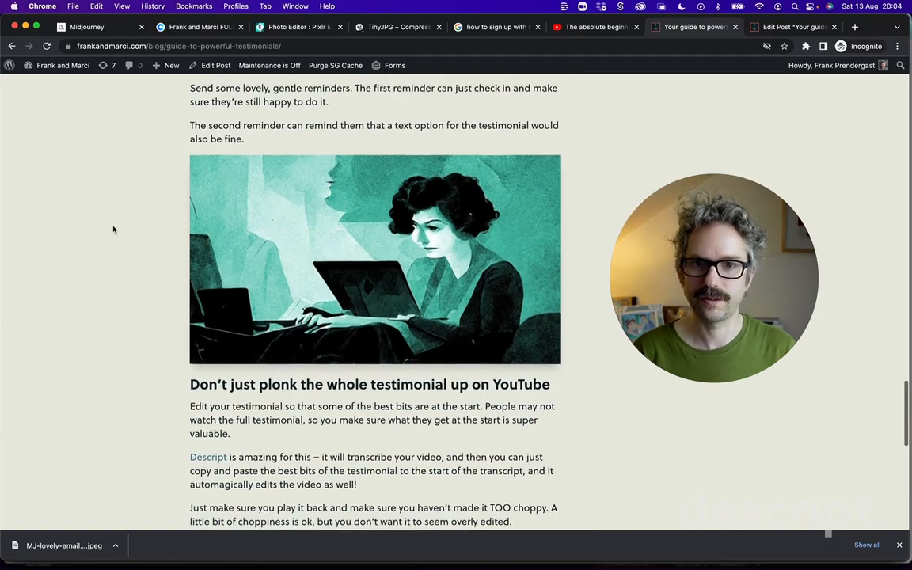
pyautogui.scroll(-5, 113, 230)
pyautogui.scroll(-1, 112, 230)
pyautogui.scroll(15, 111, 229)
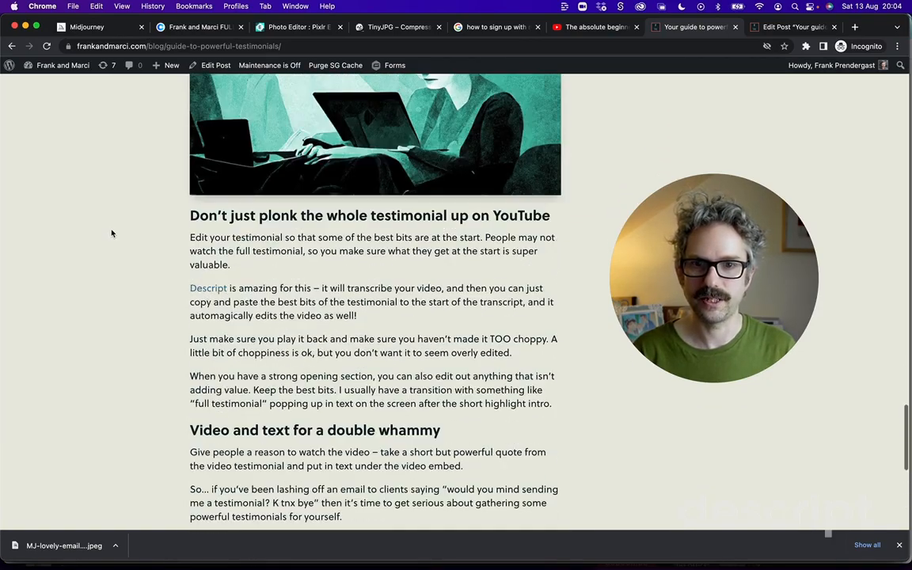
pyautogui.scroll(10, 111, 237)
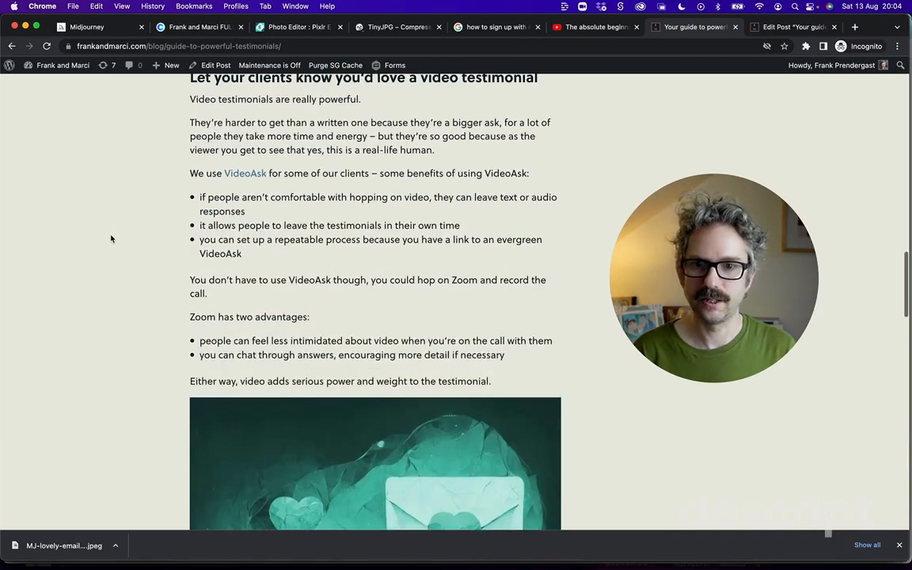
pyautogui.scroll(4, 109, 240)
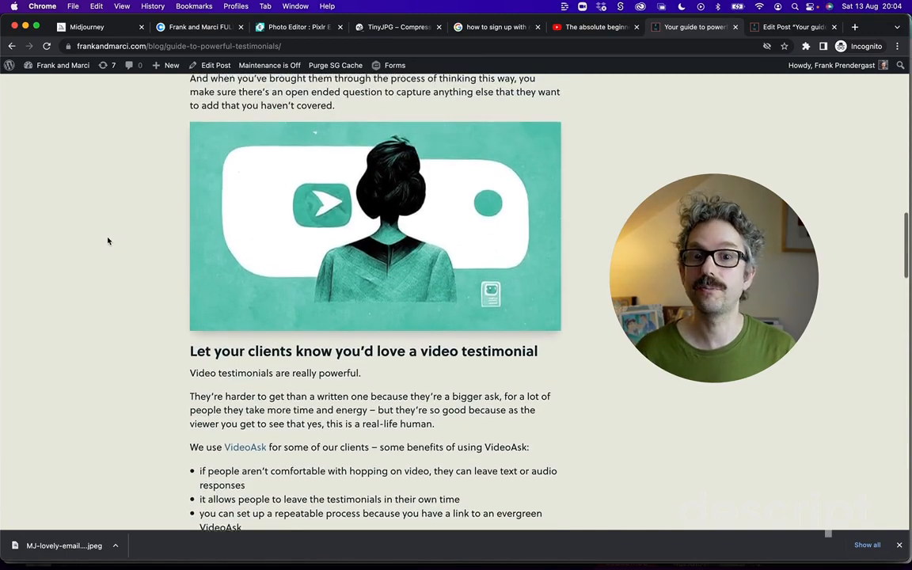
pyautogui.scroll(15, 105, 241)
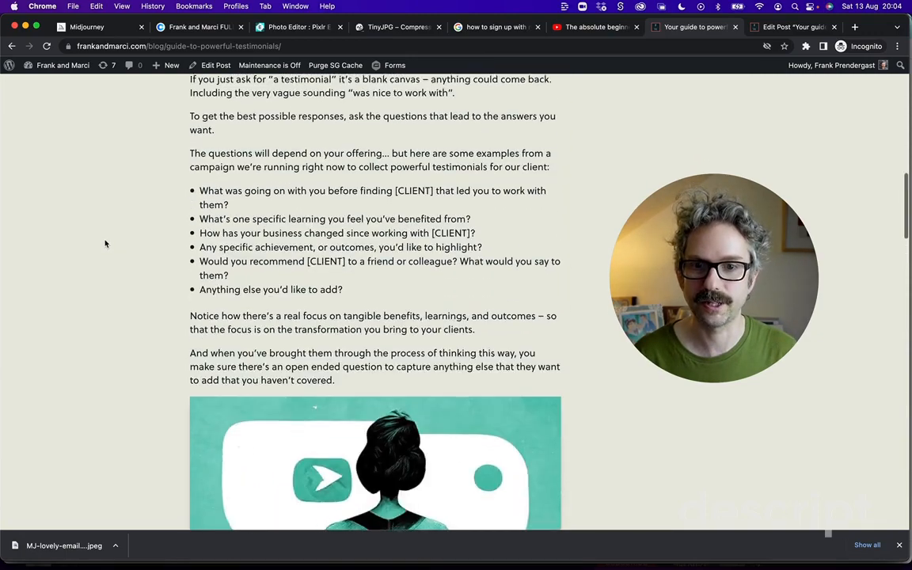
pyautogui.scroll(3, 119, 253)
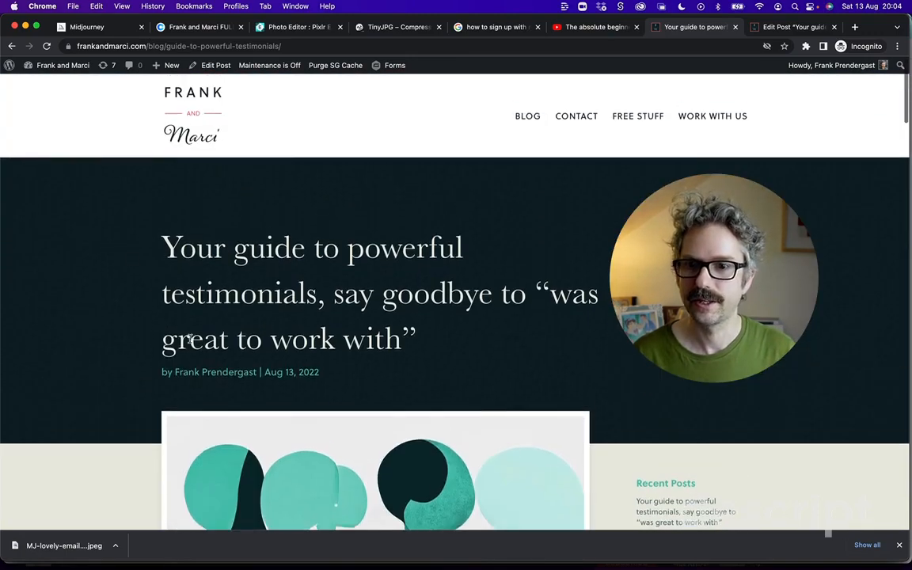
pyautogui.moveTo(320, 375); pyautogui.dragTo(142, 376)
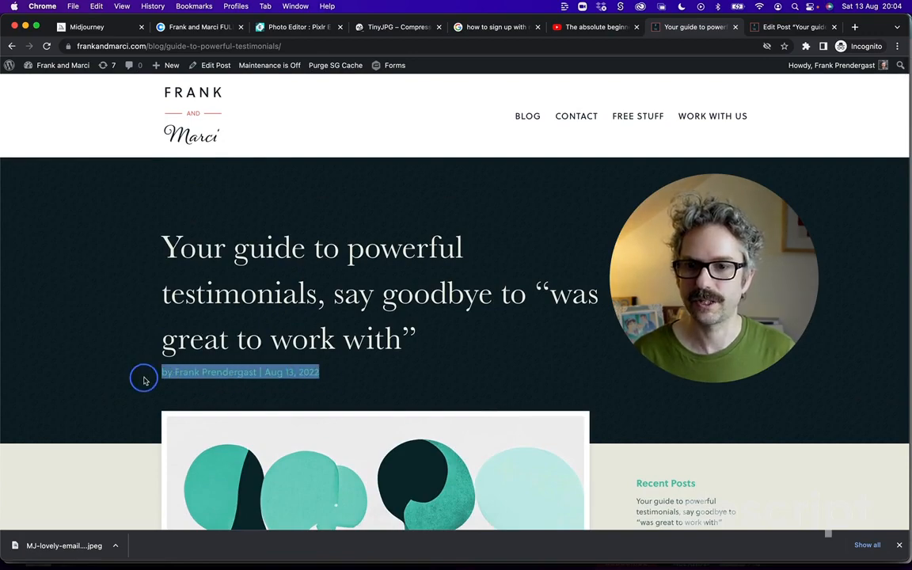
pyautogui.click(325, 374)
pyautogui.scroll(-5, 395, 268)
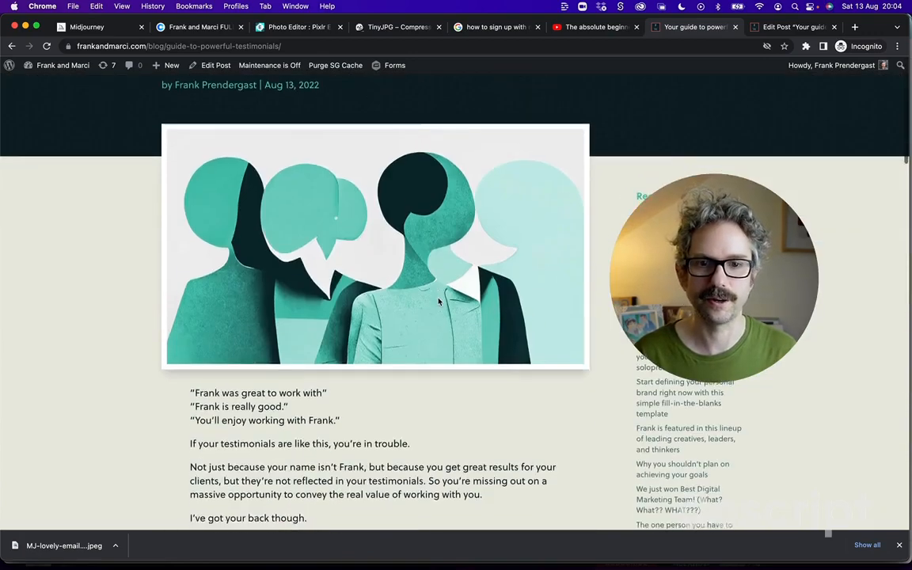
# Return to the green envelope image in Pixlr E
pyautogui.scroll(5, 394, 268)
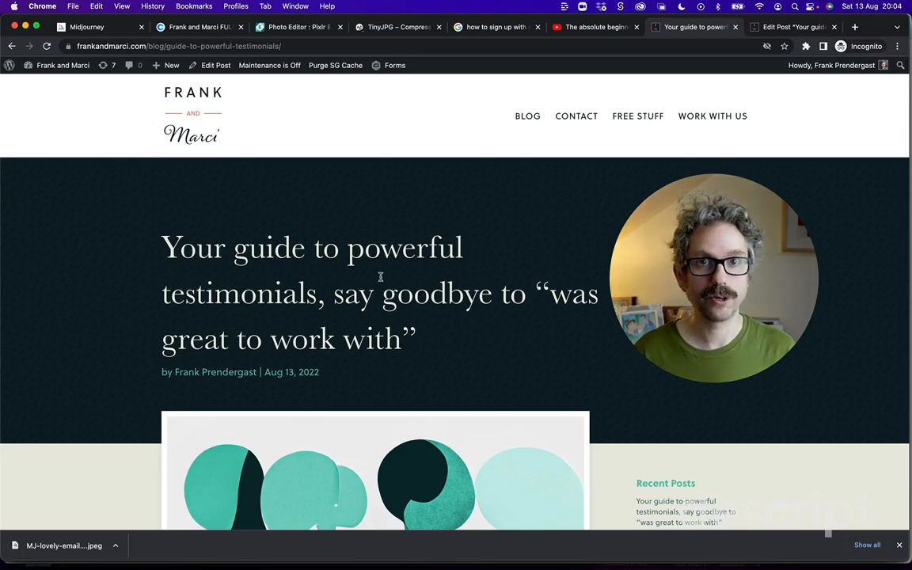
pyautogui.click(298, 28)
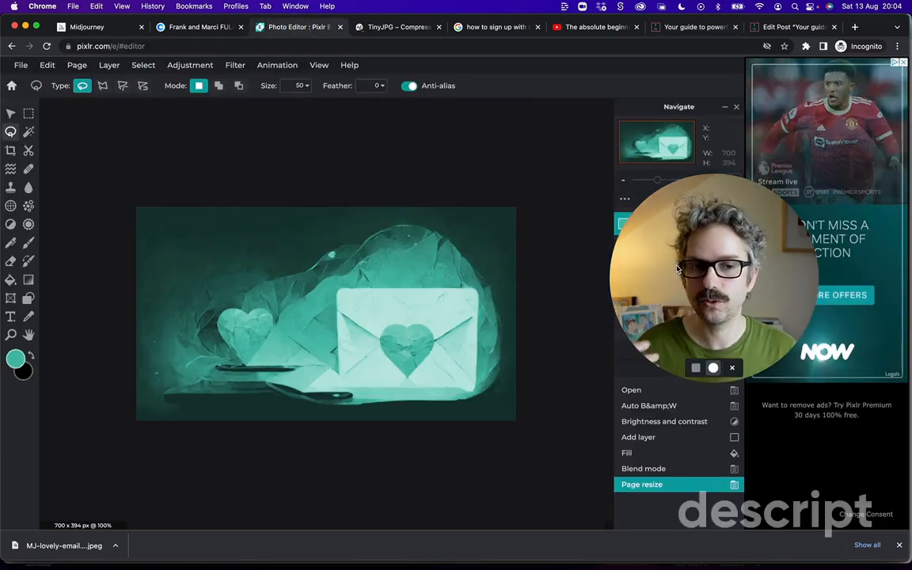
pyautogui.moveTo(706, 223); pyautogui.dragTo(758, 342)
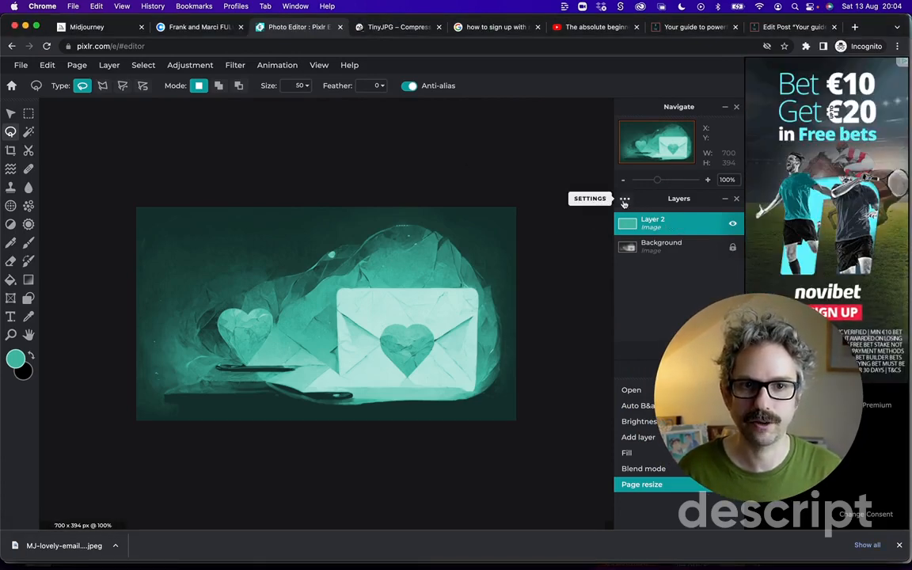
# Try the Screen, Multiply and Darken blend modes on Layer 2, ending back on Overlay
pyautogui.click(624, 200)
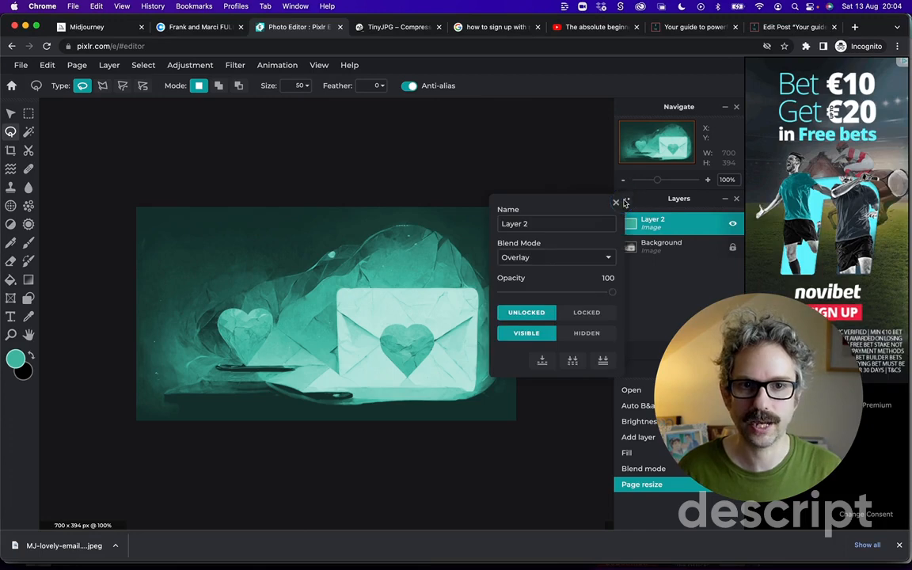
pyautogui.click(538, 261)
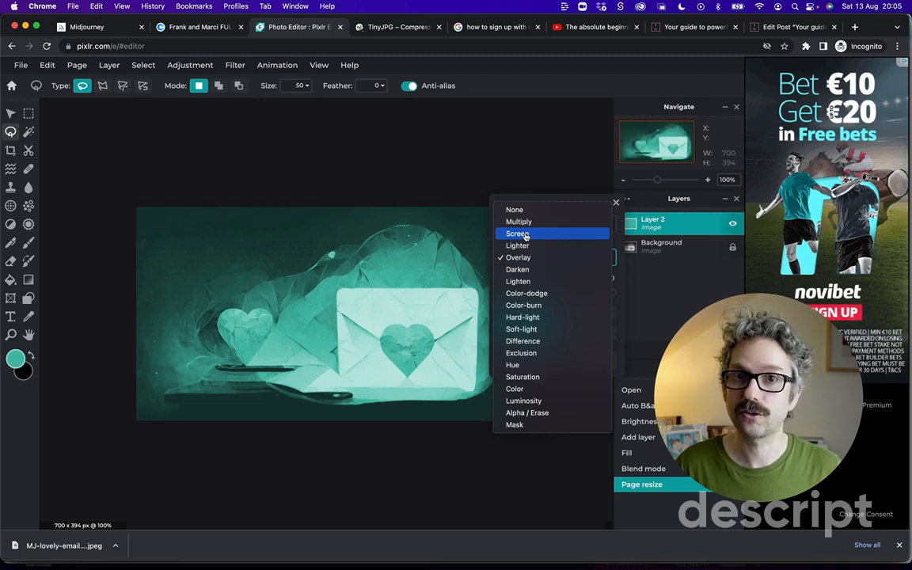
pyautogui.click(525, 235)
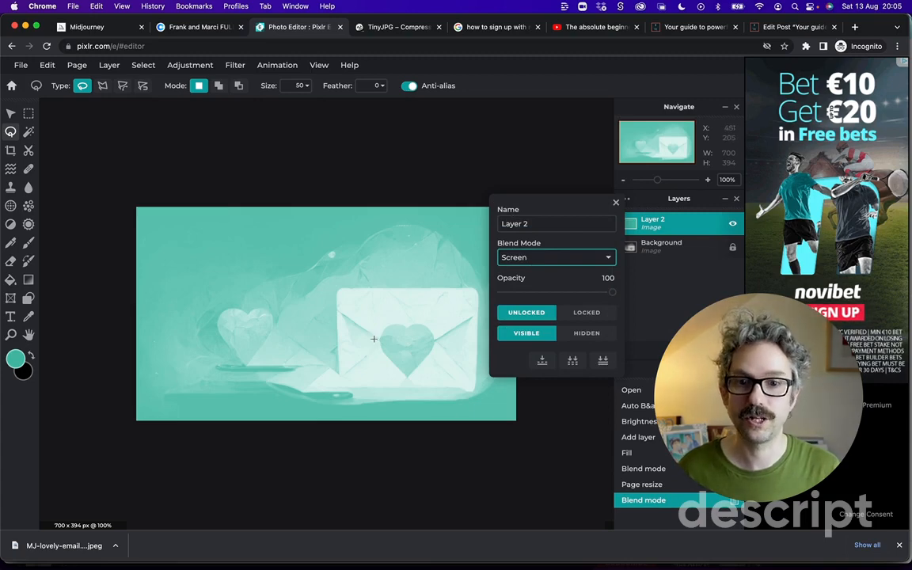
pyautogui.click(525, 259)
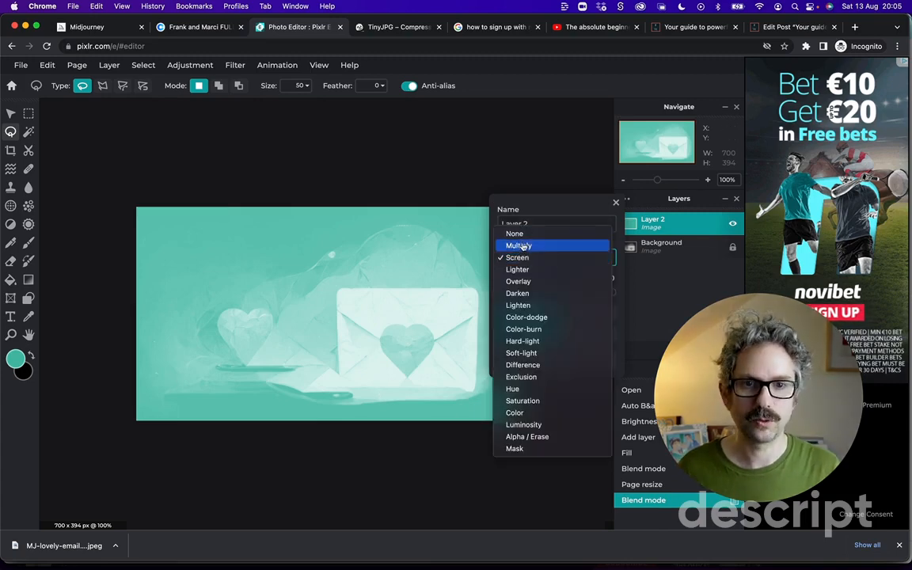
pyautogui.click(524, 245)
pyautogui.click(527, 258)
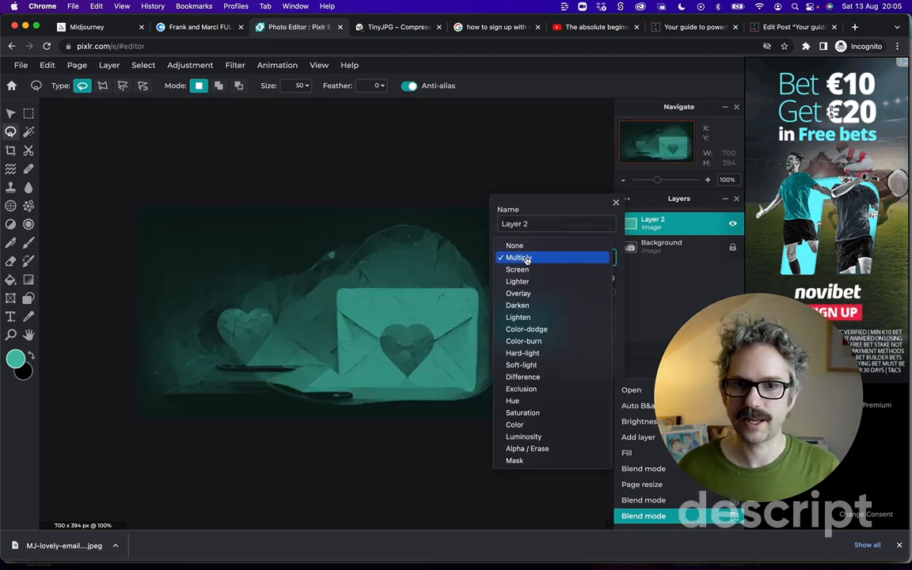
pyautogui.click(524, 304)
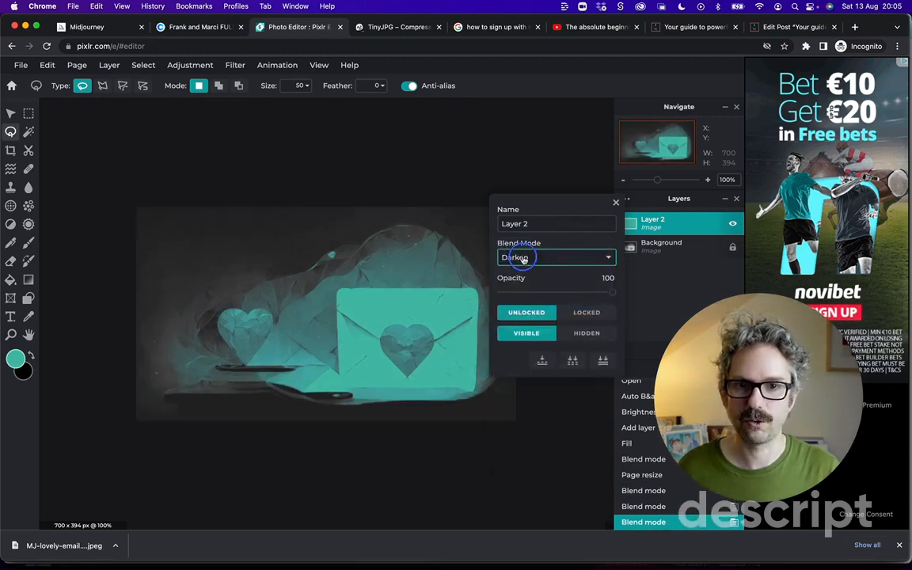
pyautogui.click(523, 259)
pyautogui.click(519, 245)
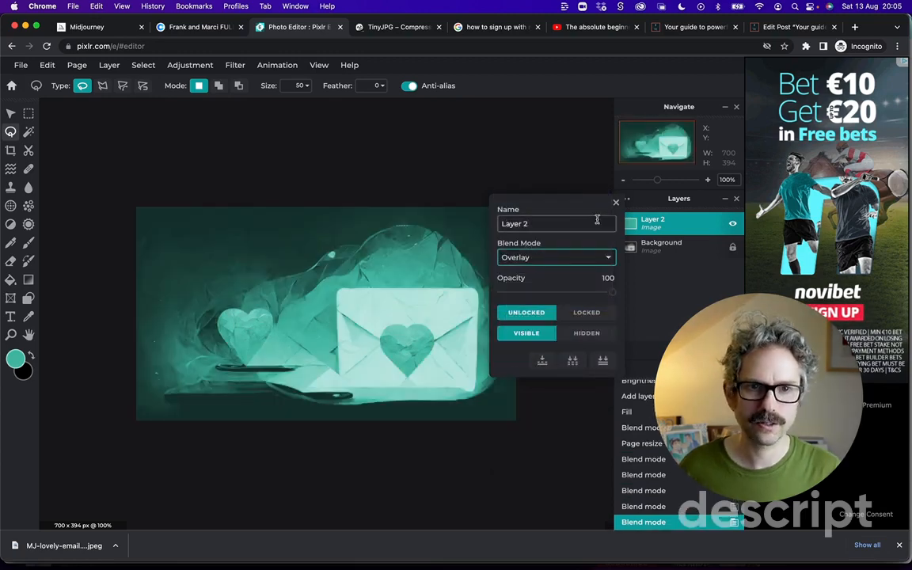
pyautogui.click(659, 220)
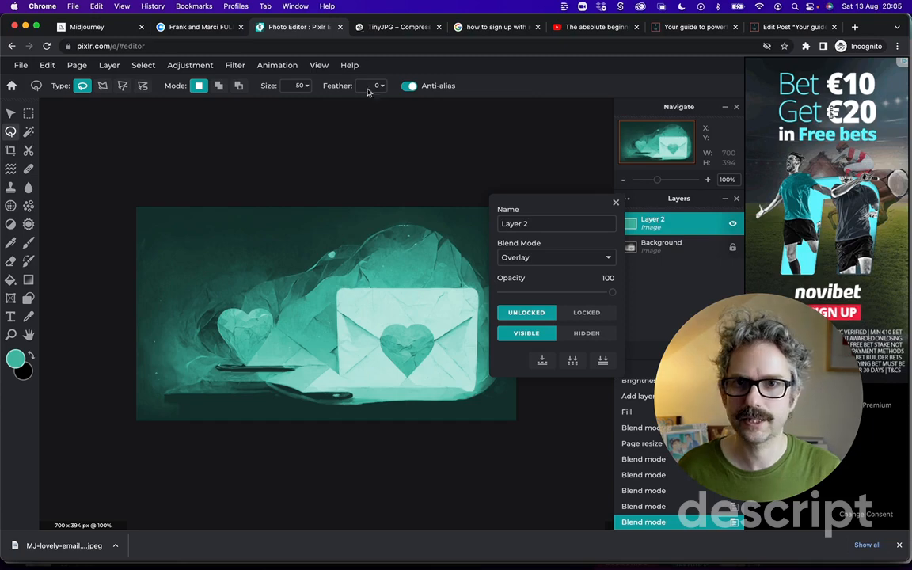
# Copy the yellow colour code F9DC67 from the Coolors palette and return to Pixlr E
pyautogui.click(194, 27)
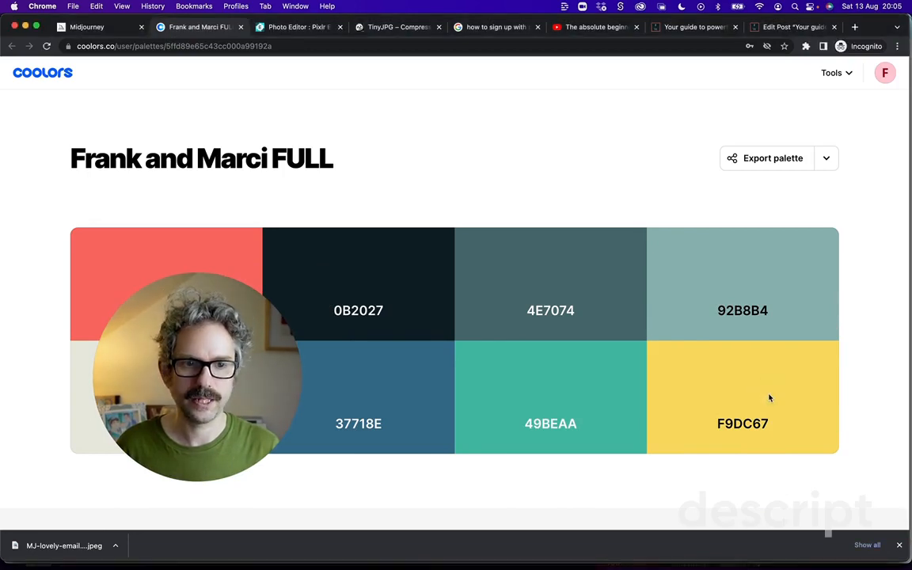
pyautogui.click(763, 388)
pyautogui.click(287, 27)
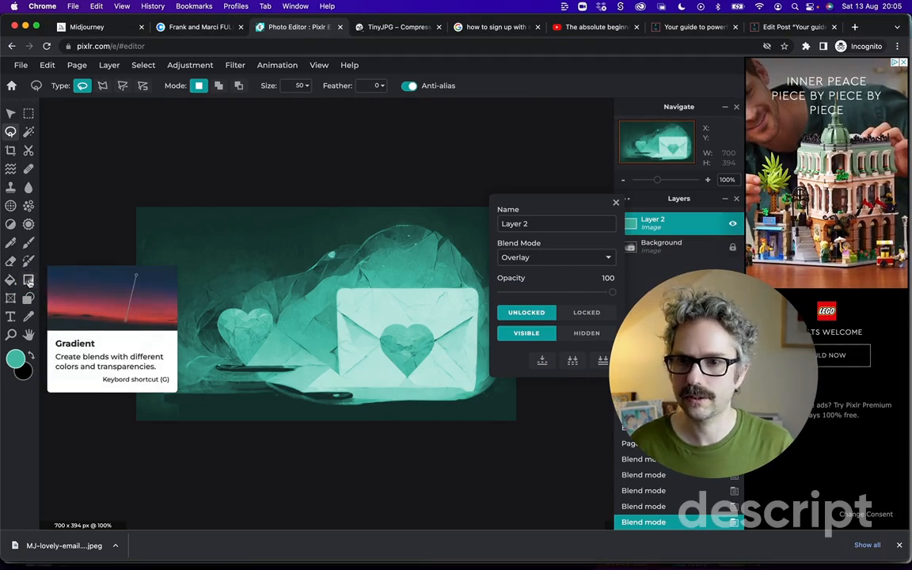
# Apply a linear gradient to Layer 2, running from teal at the image's left side to the copied yellow at its right
pyautogui.click(29, 280)
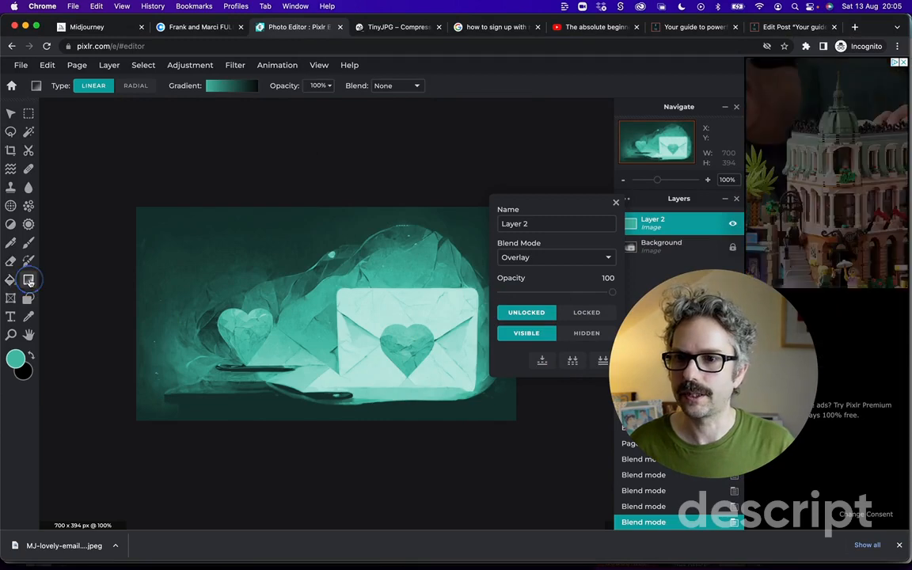
pyautogui.click(226, 89)
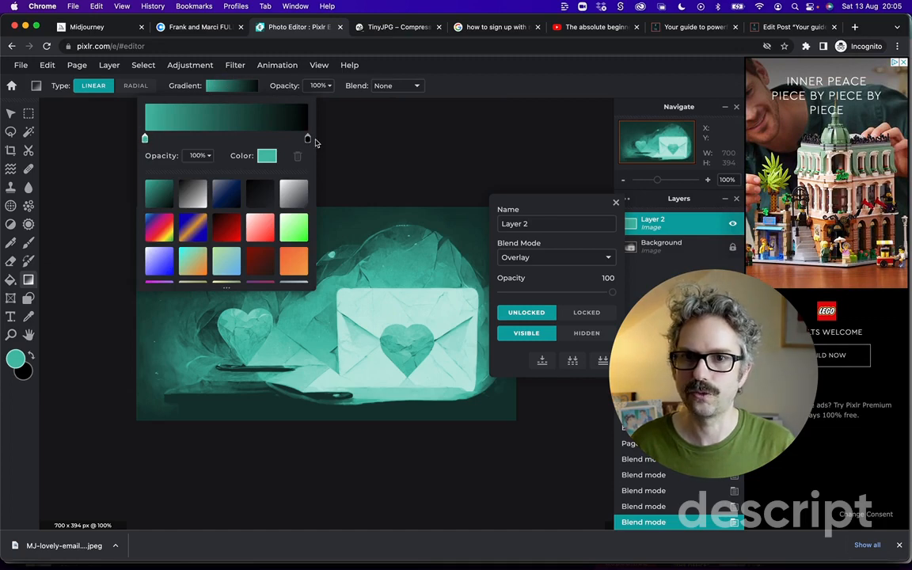
pyautogui.click(307, 140)
pyautogui.click(364, 149)
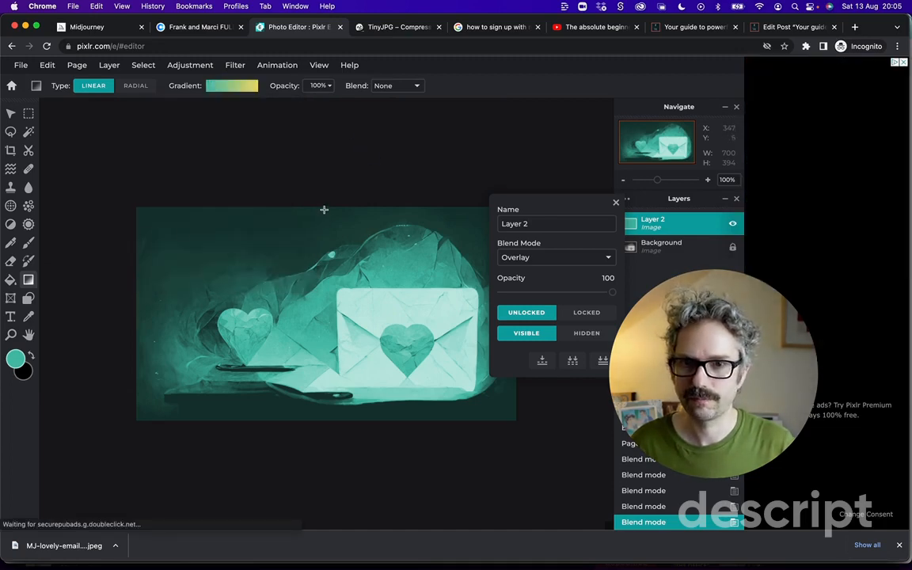
pyautogui.moveTo(389, 315); pyautogui.dragTo(140, 418)
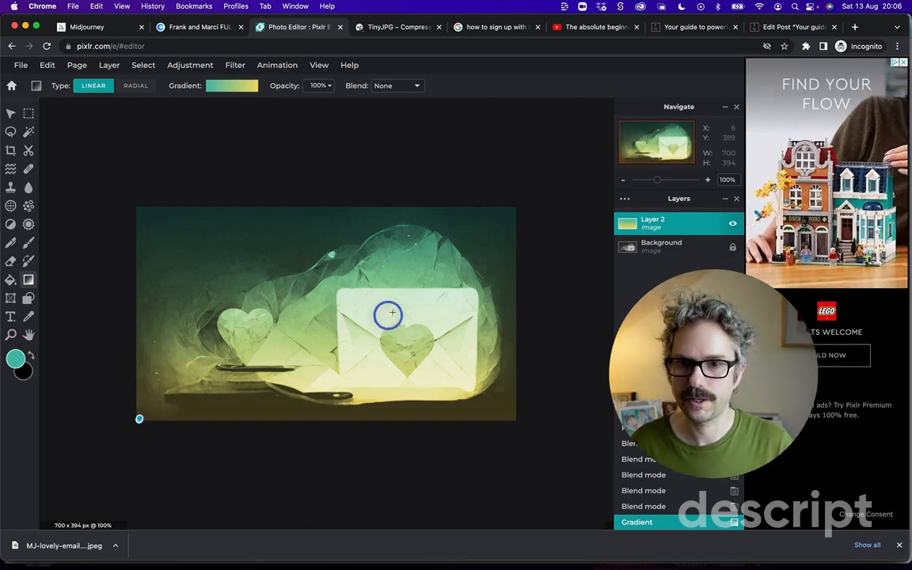
pyautogui.moveTo(389, 314); pyautogui.dragTo(442, 260)
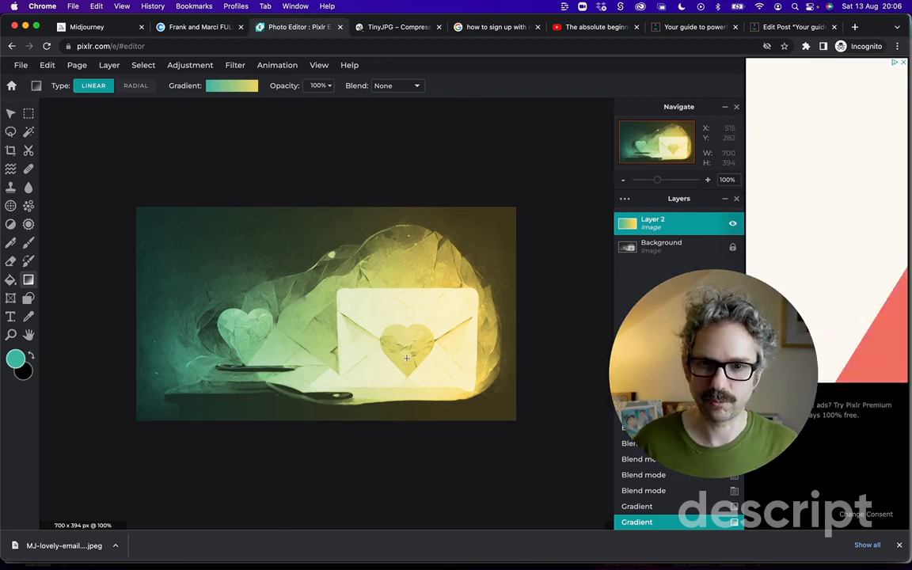
# Copy the coral colour code F97068 from the Coolors palette and set it as the foreground colour in Pixlr E
pyautogui.click(181, 28)
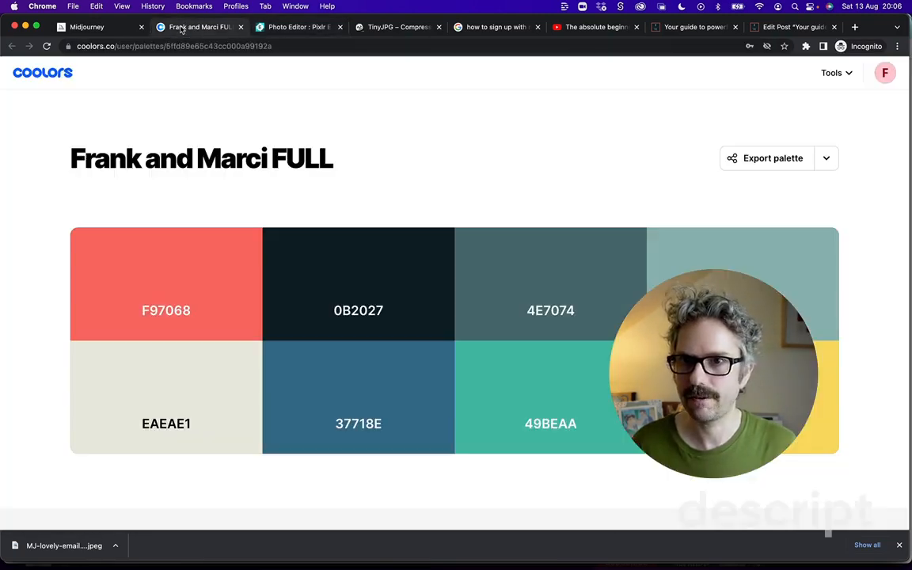
pyautogui.click(174, 310)
pyautogui.click(282, 30)
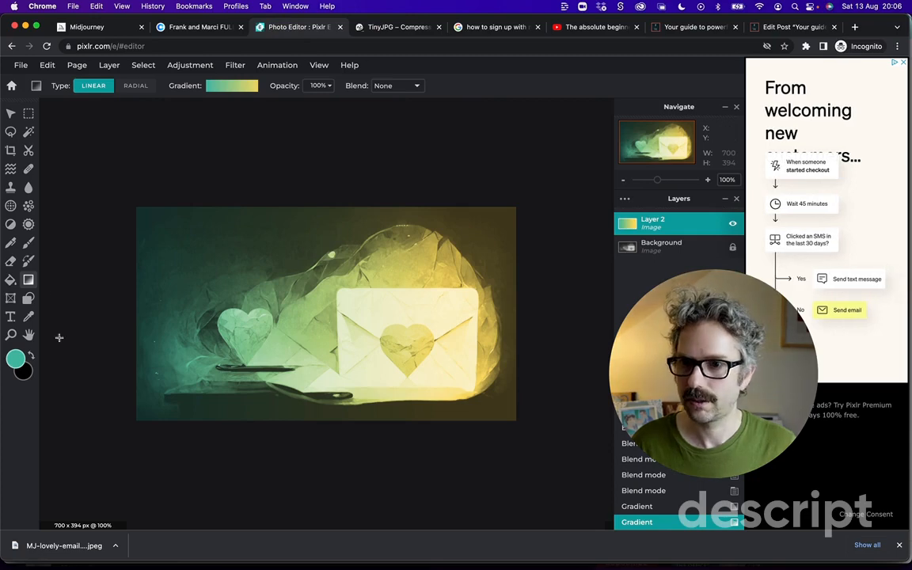
pyautogui.click(16, 361)
pyautogui.doubleClick(281, 229)
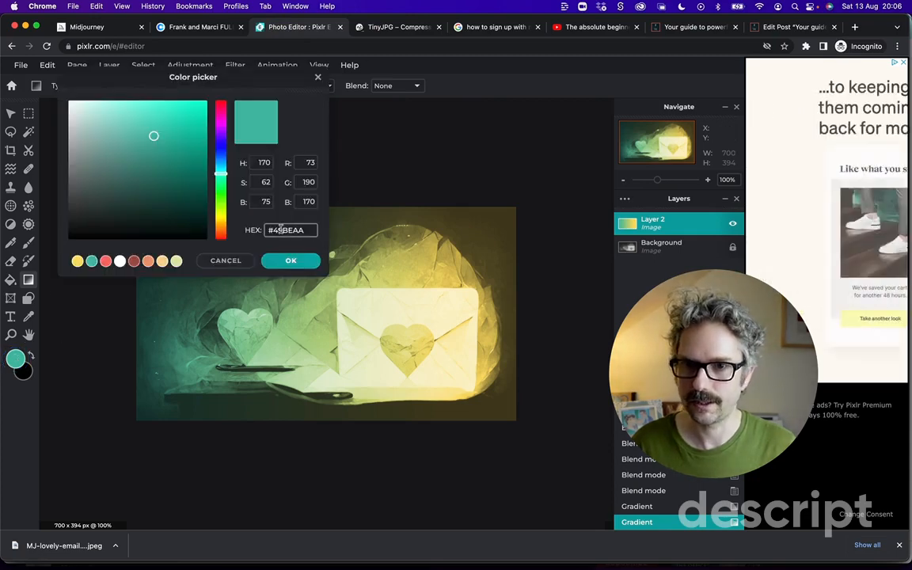
pyautogui.press('super+v')
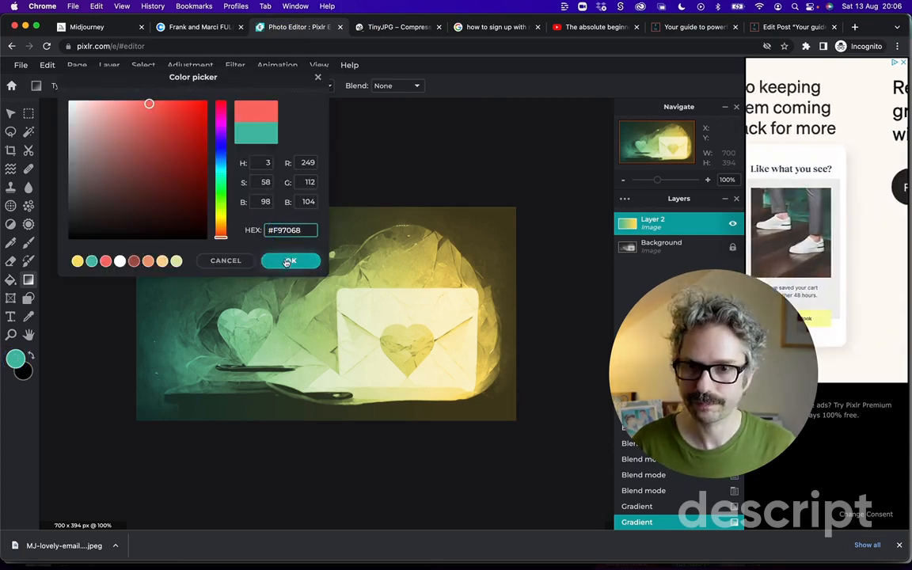
pyautogui.click(286, 261)
# Draw a rough freehand lasso selection around the heart on the envelope
pyautogui.click(10, 133)
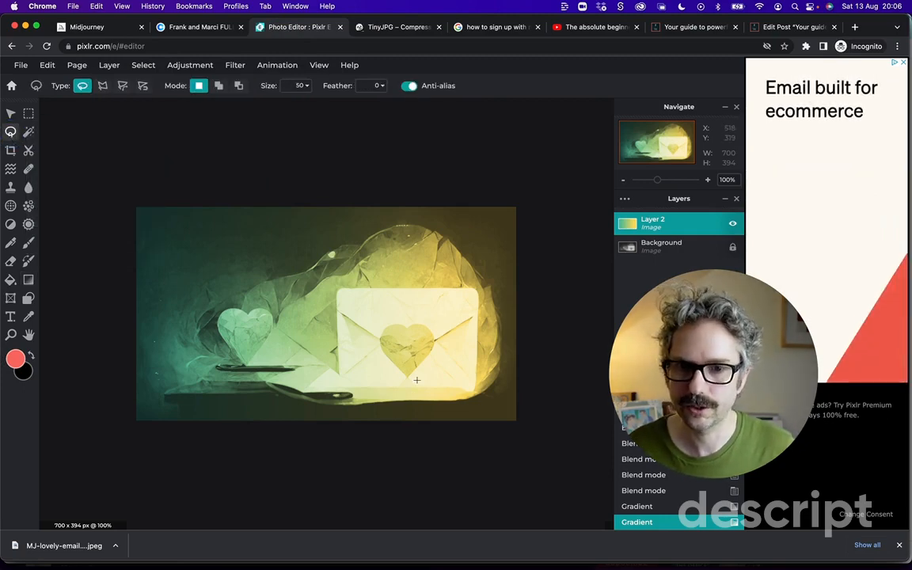
pyautogui.moveTo(407, 374)
pyautogui.mouseDown()
pyautogui.moveTo(426, 361)
pyautogui.moveTo(426, 327)
pyautogui.moveTo(381, 329)
pyautogui.moveTo(381, 348)
pyautogui.moveTo(407, 378)
pyautogui.mouseUp()
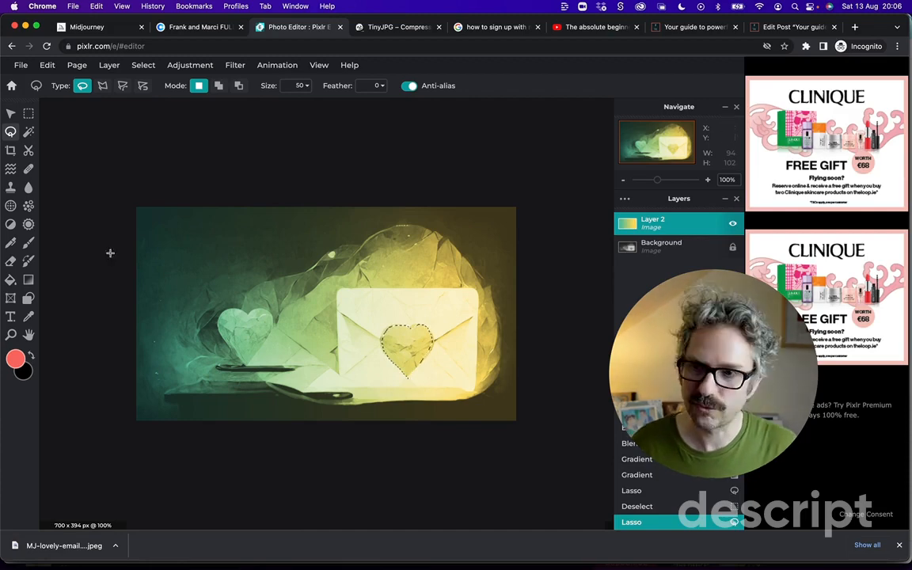
# Trace the envelope's heart closely with a freehand lasso and fill the selection with coral on Layer 2
pyautogui.click(10, 336)
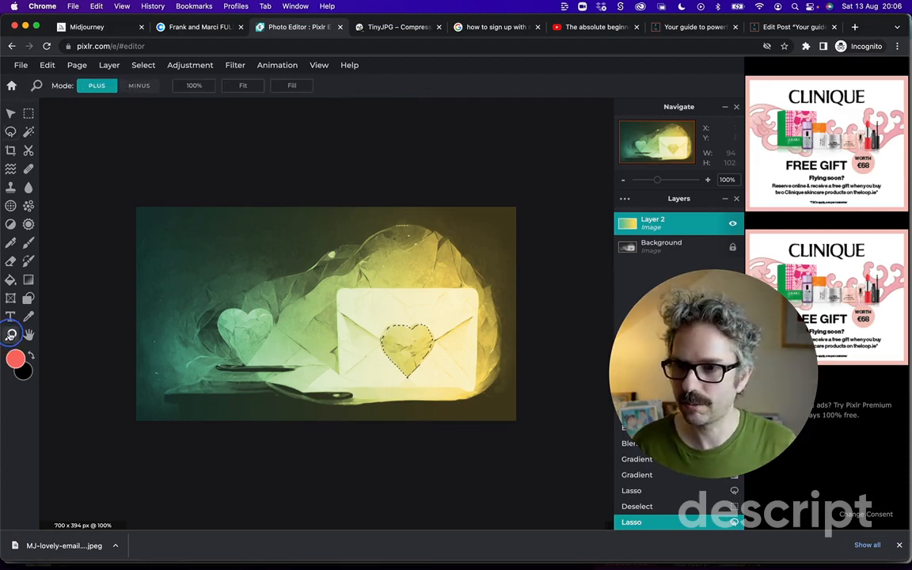
pyautogui.click(411, 351)
pyautogui.click(381, 301)
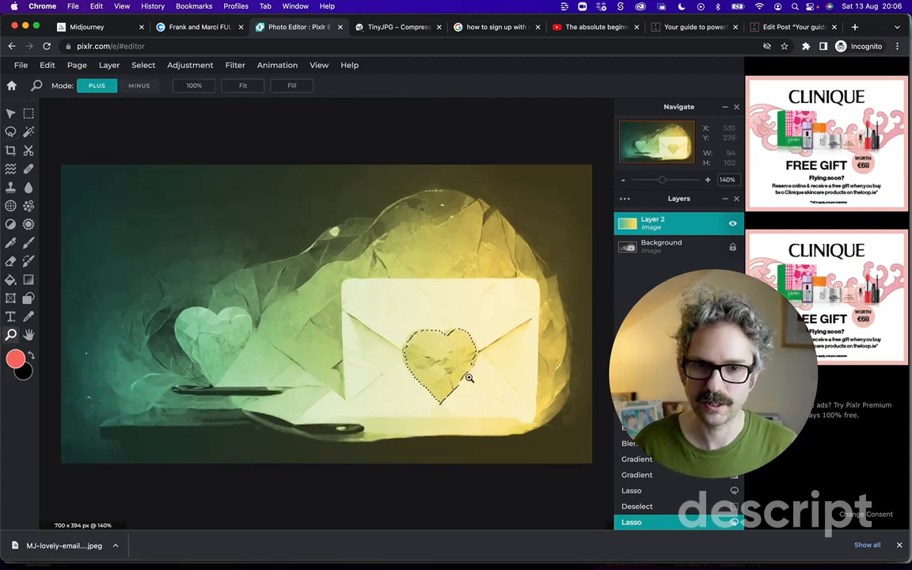
pyautogui.click(389, 310)
pyautogui.click(467, 329)
pyautogui.click(480, 385)
pyautogui.click(479, 386)
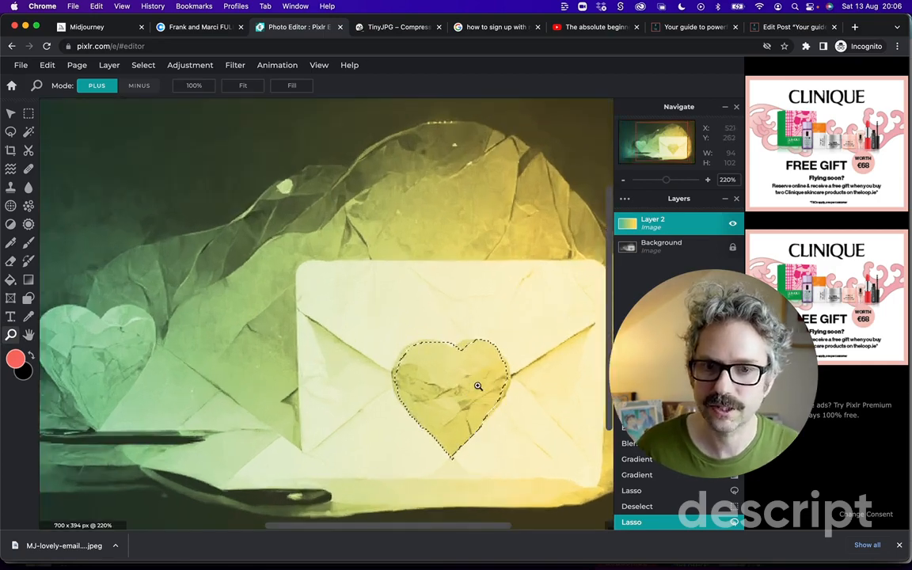
pyautogui.click(478, 386)
pyautogui.click(10, 133)
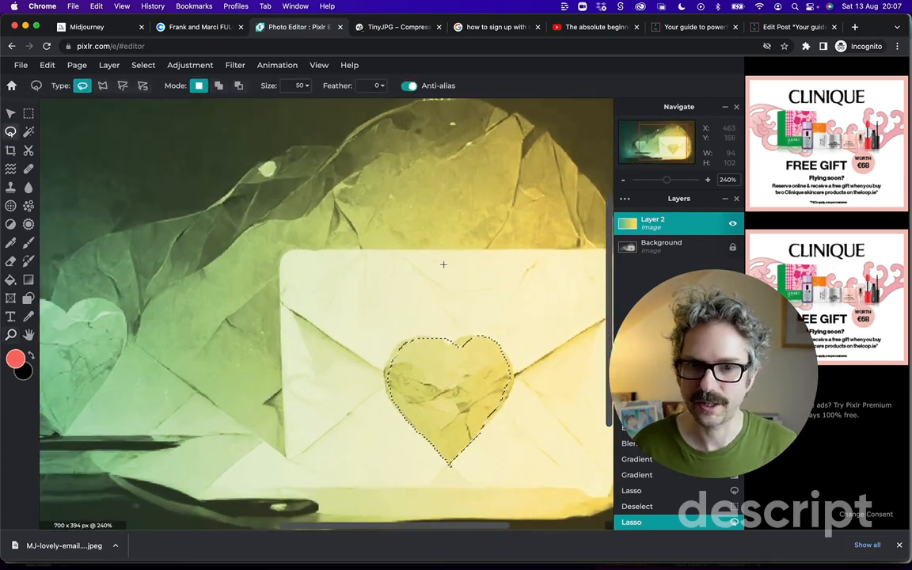
pyautogui.click(445, 284)
pyautogui.moveTo(446, 346)
pyautogui.mouseDown()
pyautogui.moveTo(418, 336)
pyautogui.moveTo(393, 354)
pyautogui.moveTo(386, 383)
pyautogui.moveTo(396, 372)
pyautogui.moveTo(391, 362)
pyautogui.moveTo(383, 370)
pyautogui.moveTo(438, 453)
pyautogui.moveTo(479, 431)
pyautogui.moveTo(510, 394)
pyautogui.moveTo(502, 345)
pyautogui.moveTo(447, 348)
pyautogui.mouseUp()
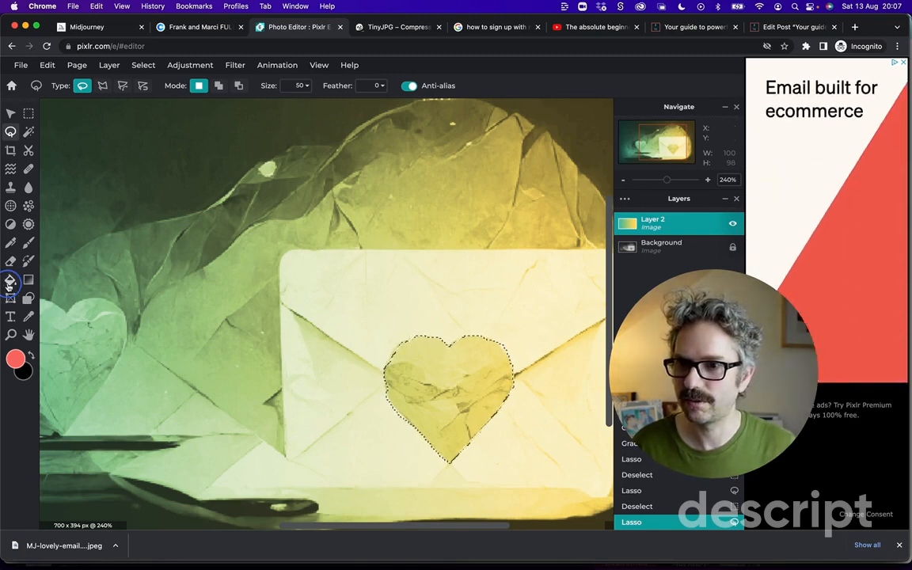
pyautogui.click(11, 279)
pyautogui.click(451, 387)
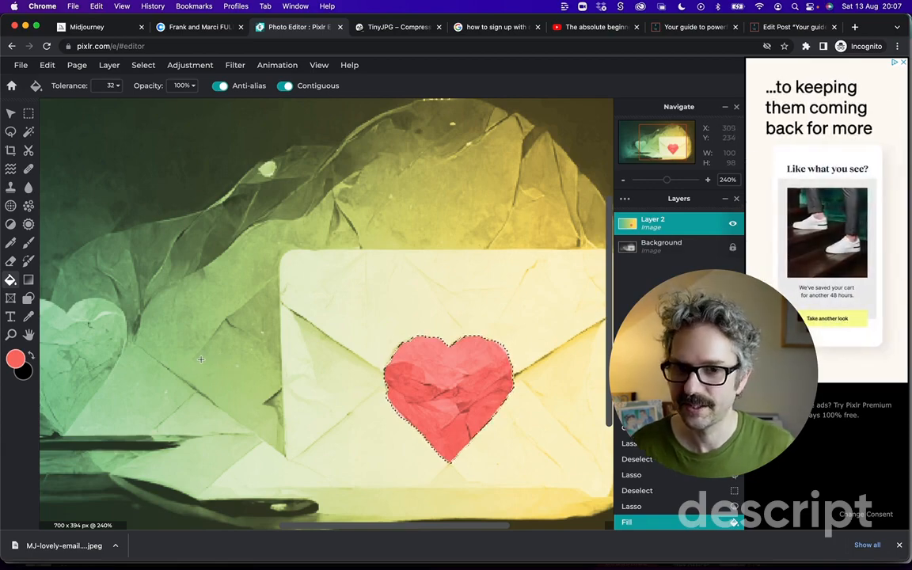
# Lasso the standing heart to the left of the envelope and fill it with the same coral on Layer 2
pyautogui.scroll(-5, 193, 354)
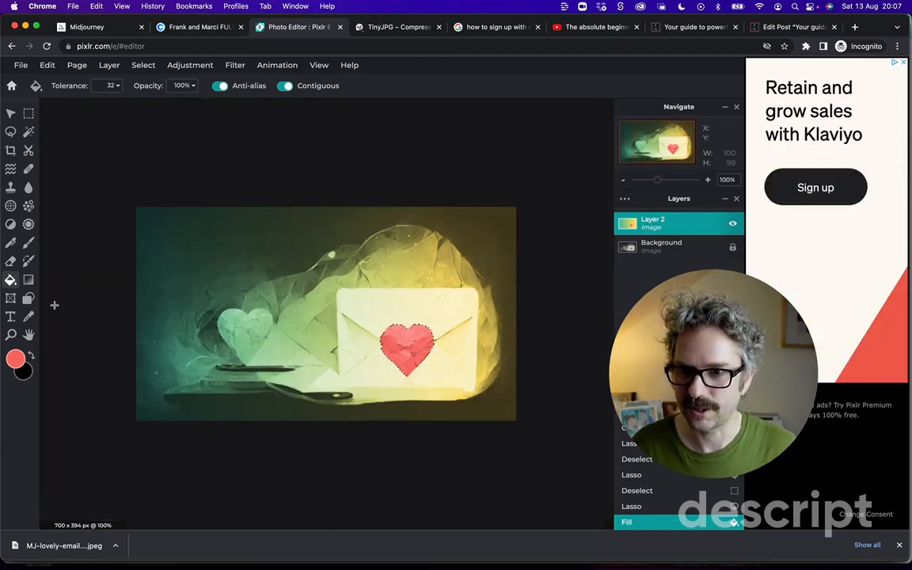
pyautogui.click(12, 334)
pyautogui.scroll(6, 291, 340)
pyautogui.press('l')
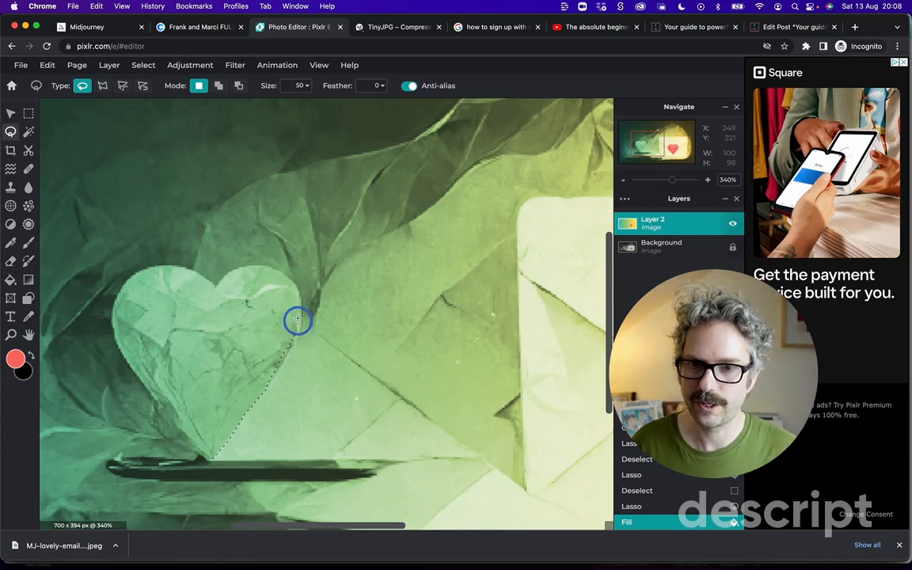
pyautogui.moveTo(297, 302)
pyautogui.mouseDown()
pyautogui.moveTo(281, 275)
pyautogui.moveTo(240, 269)
pyautogui.moveTo(215, 285)
pyautogui.moveTo(151, 269)
pyautogui.mouseUp()
pyautogui.click(10, 279)
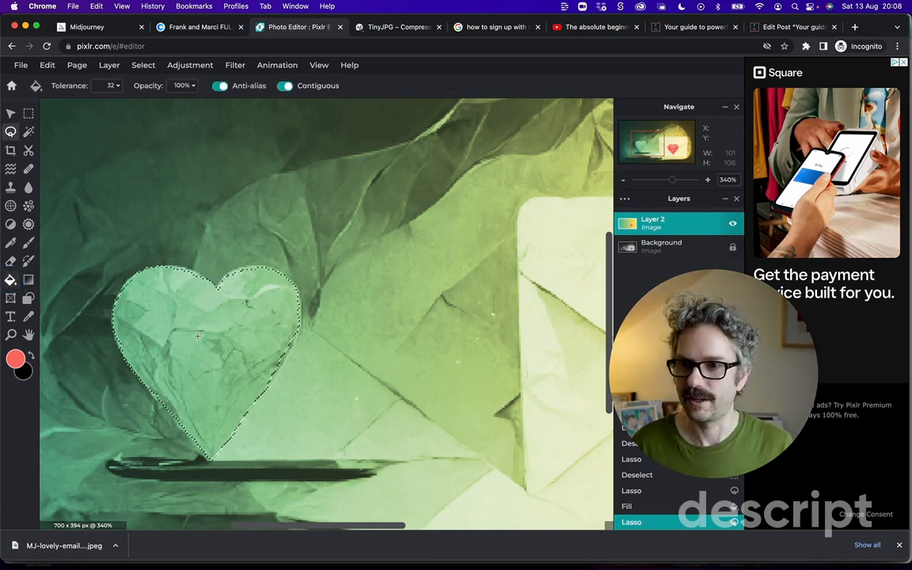
pyautogui.click(208, 337)
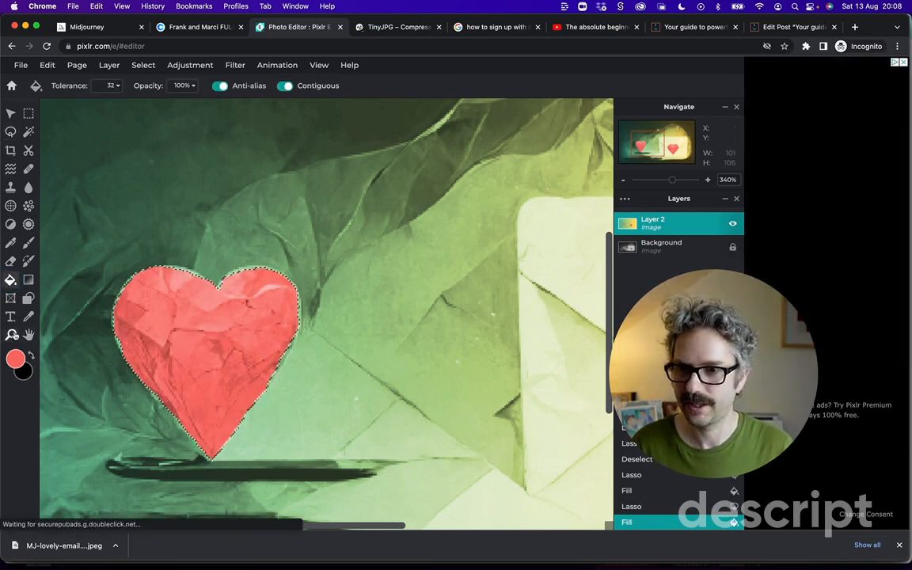
pyautogui.click(11, 335)
pyautogui.doubleClick(11, 335)
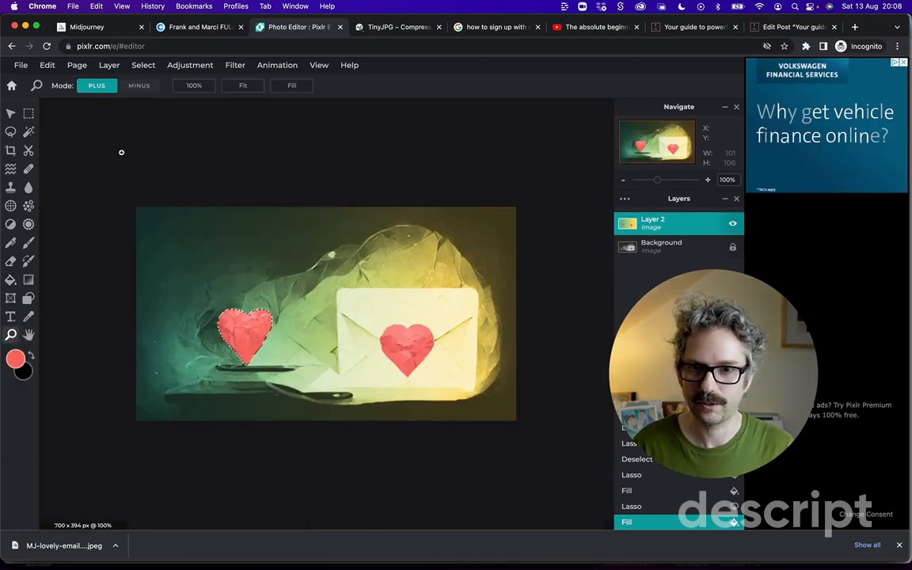
# Clear the selection around the coral heart beside the envelope using the Marquee select tool
pyautogui.click(28, 113)
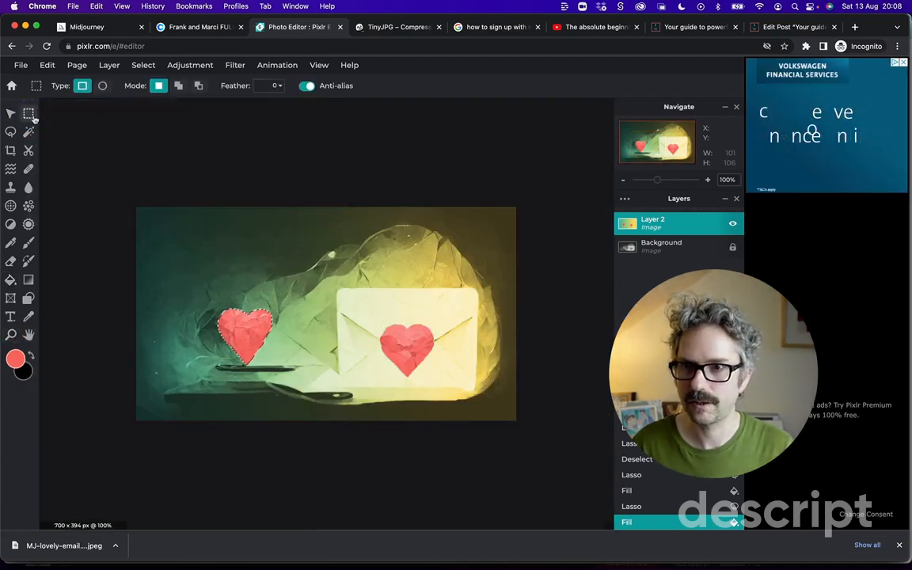
pyautogui.click(257, 186)
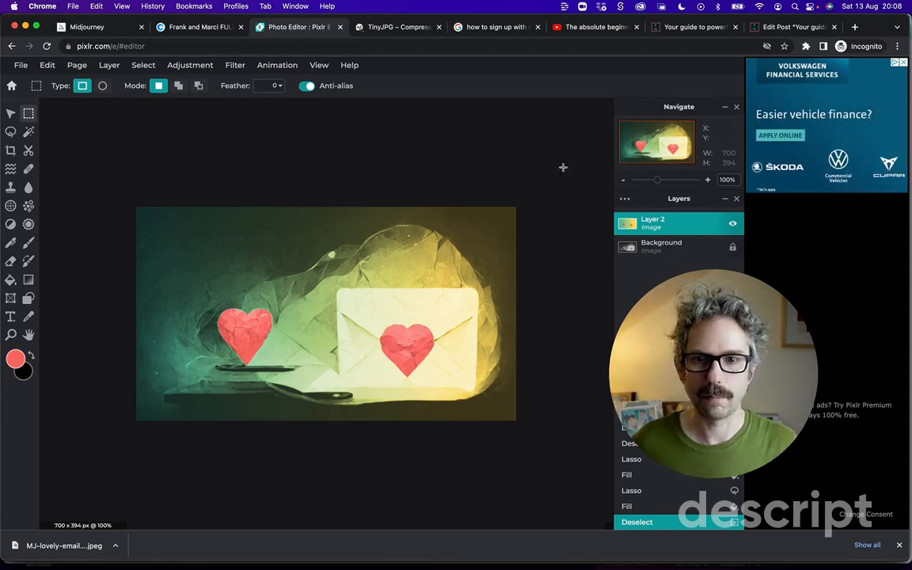
# Switch to the published testimonials guide blog post and review its tinted illustrations down to the section on posting testimonials to YouTube
pyautogui.click(683, 28)
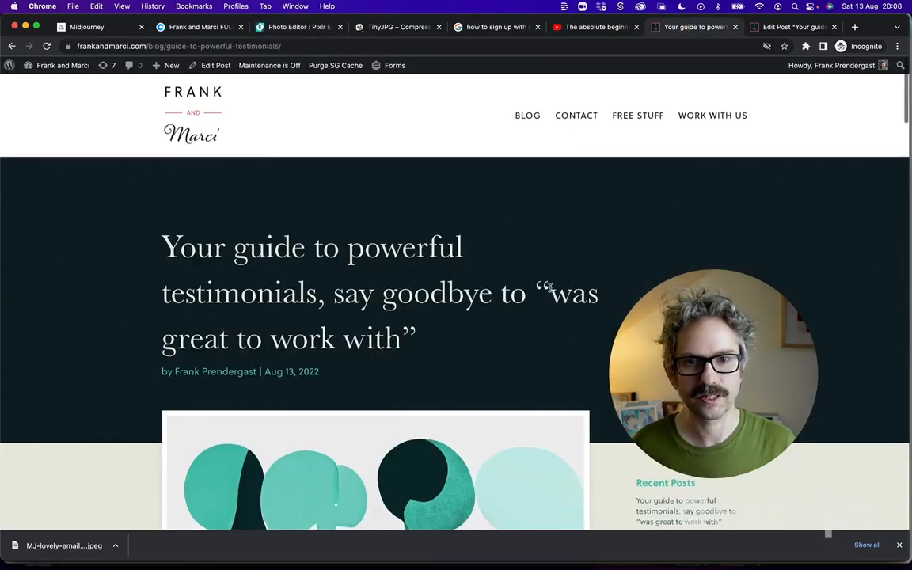
pyautogui.scroll(-5, 505, 227)
pyautogui.scroll(-15, 505, 227)
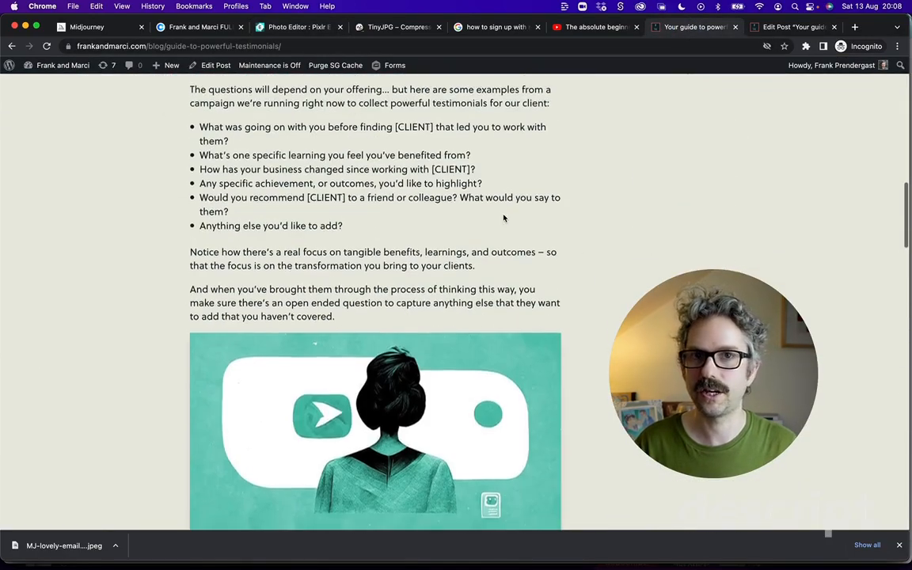
pyautogui.scroll(-8, 502, 218)
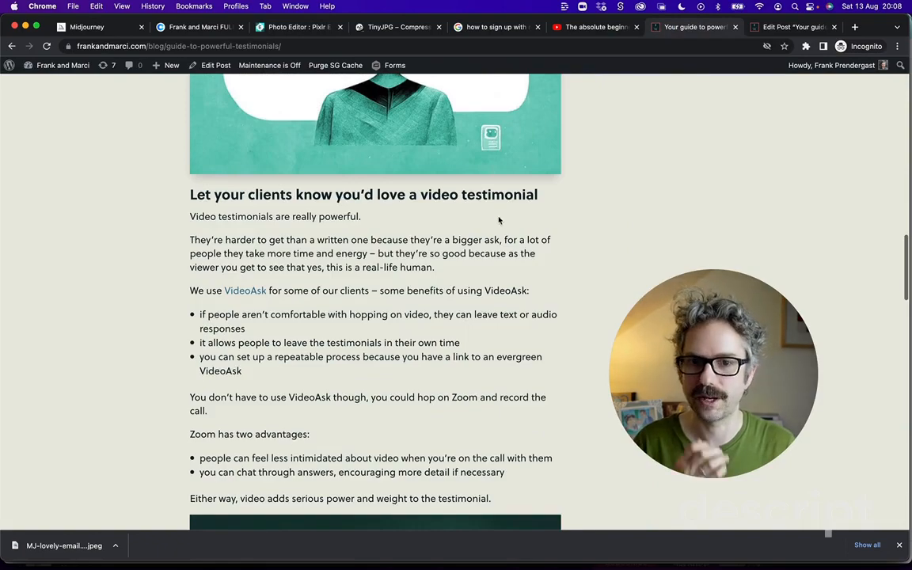
pyautogui.scroll(-12, 499, 220)
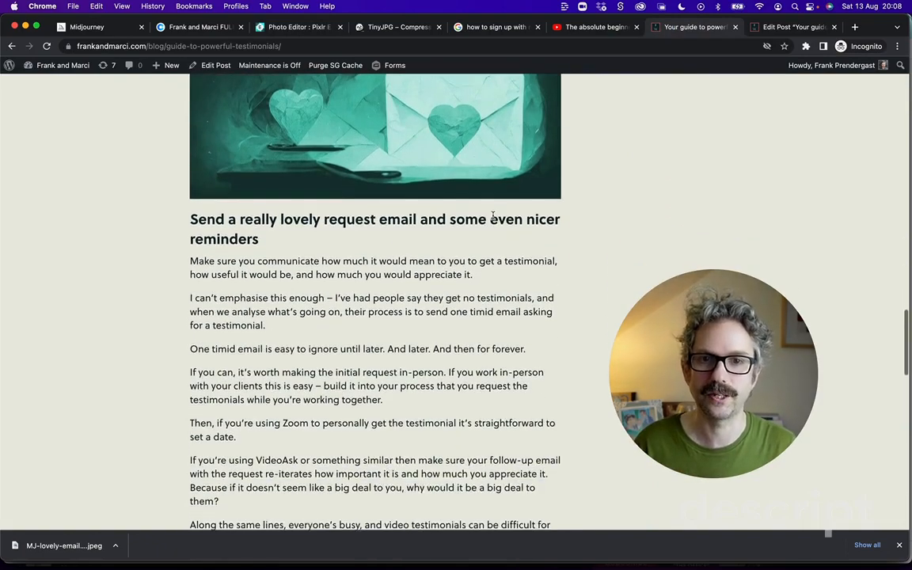
pyautogui.scroll(-12, 483, 222)
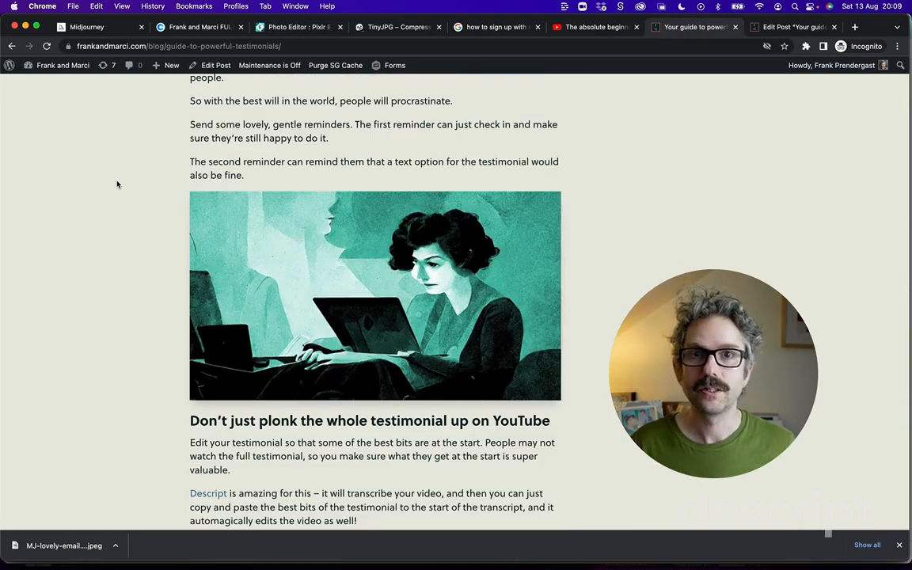